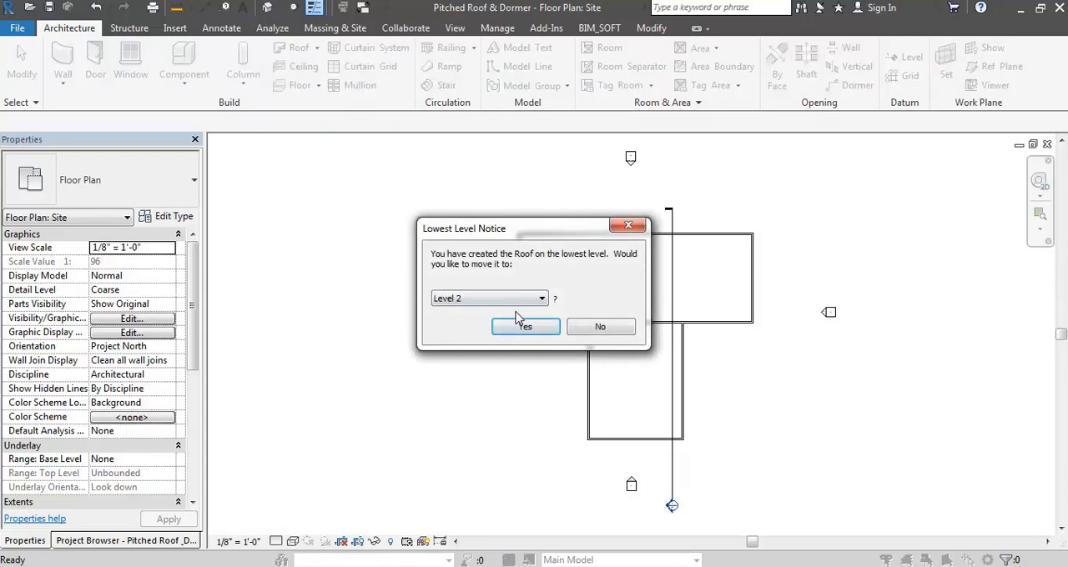
- Move the new footprint roof to Level 4 instead of the lowest level
click(529, 301)
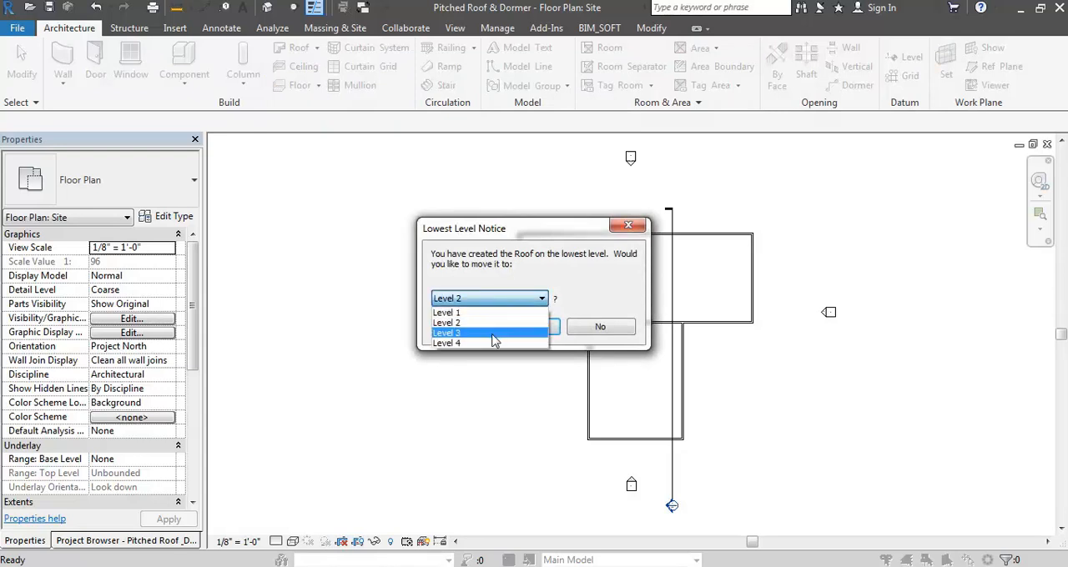
click(492, 343)
click(516, 325)
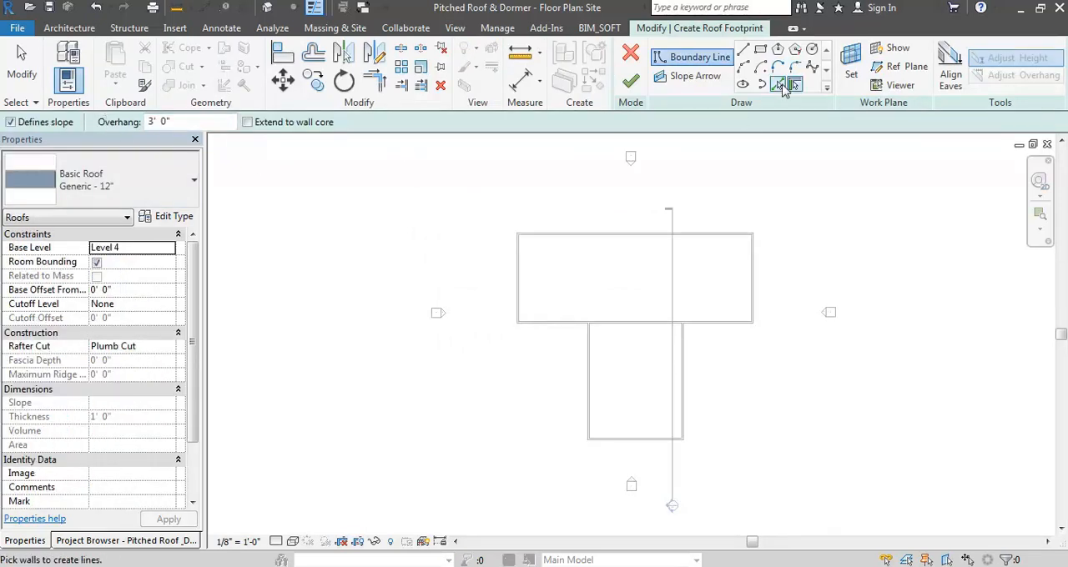
- Create slope-defining roof boundary lines around the main rectangular block by picking its outer wall chain with a 3' 0" offset
click(779, 85)
scroll(598, 219, up, 4)
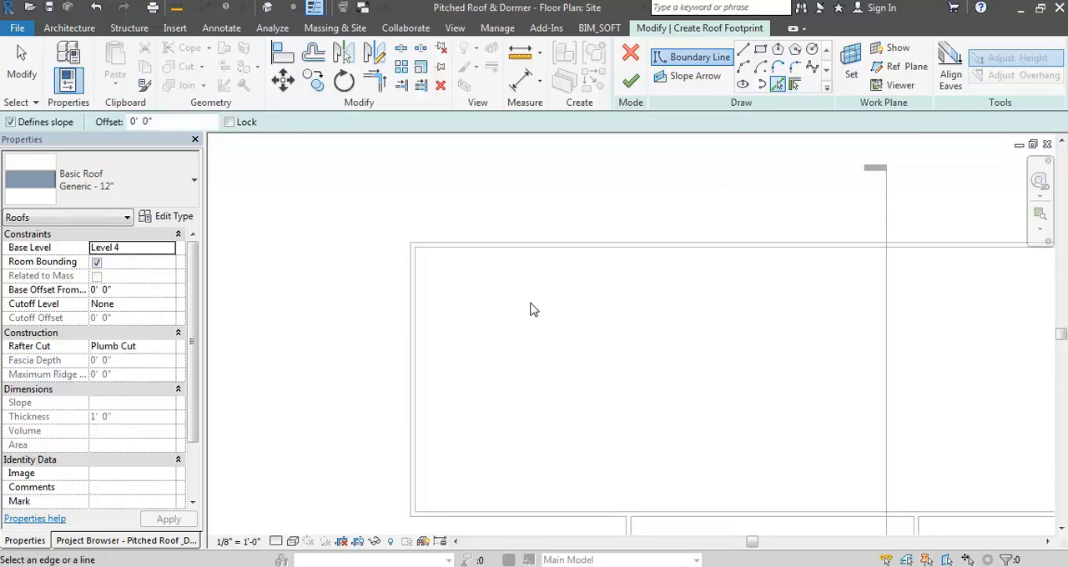
scroll(484, 244, up, 3)
key(Tab)
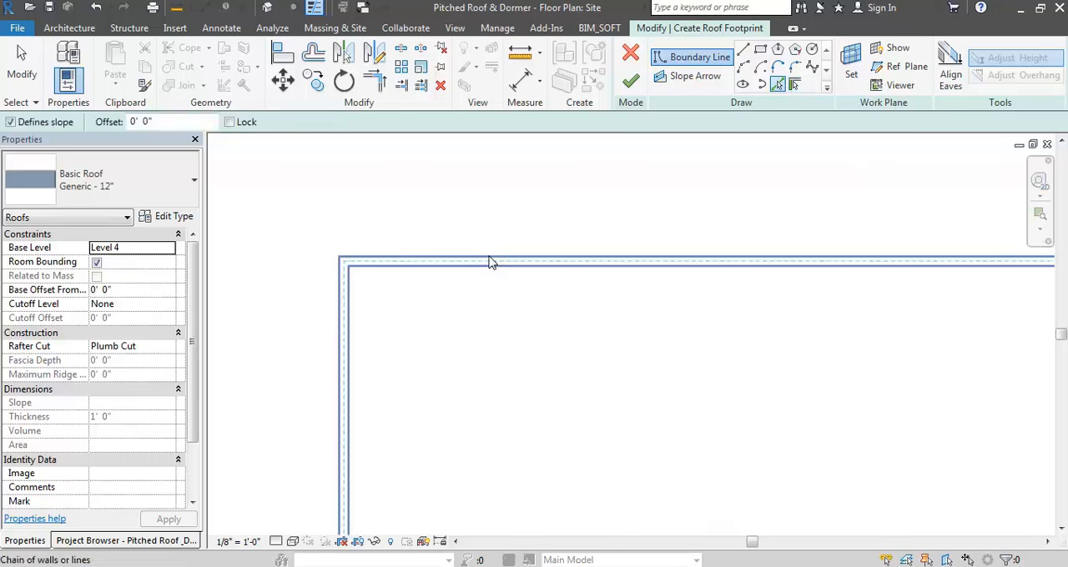
click(171, 121)
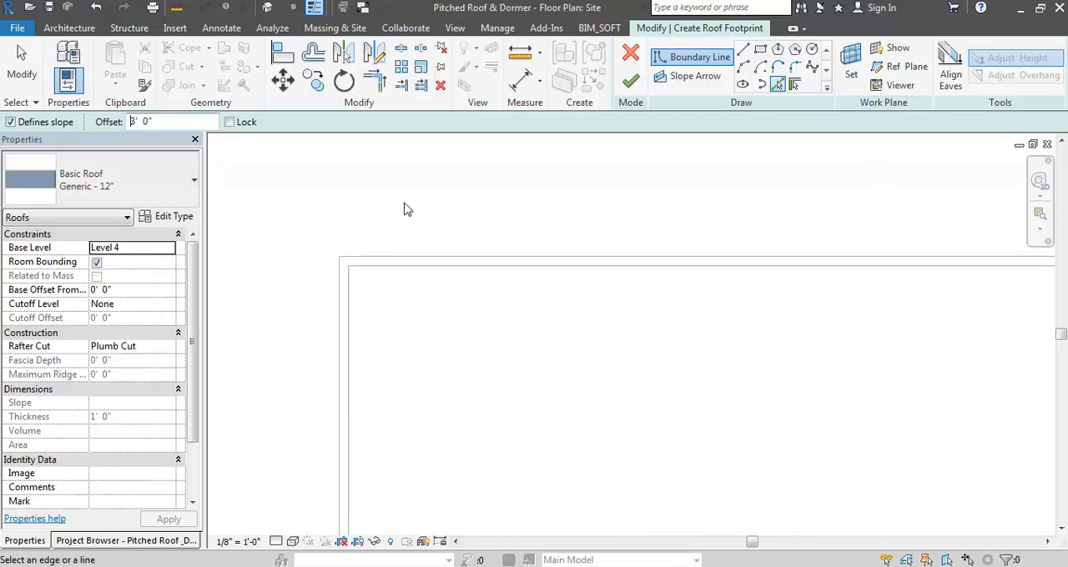
key(Tab)
click(424, 266)
scroll(480, 159, down, 5)
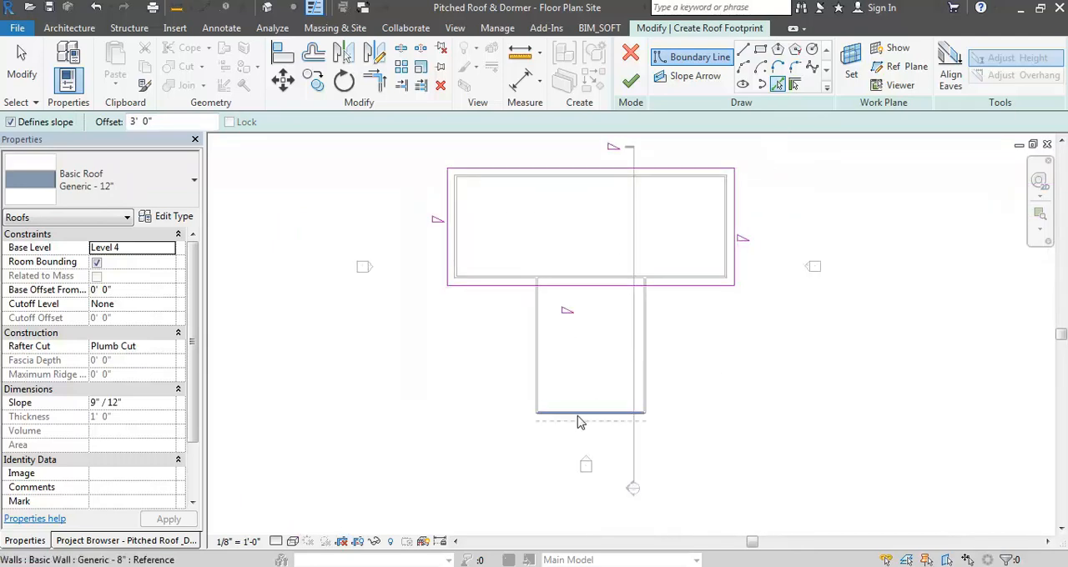
- Add boundary lines around the projecting wing by picking its chain of three outer walls with the 3' 0" offset
key(Tab)
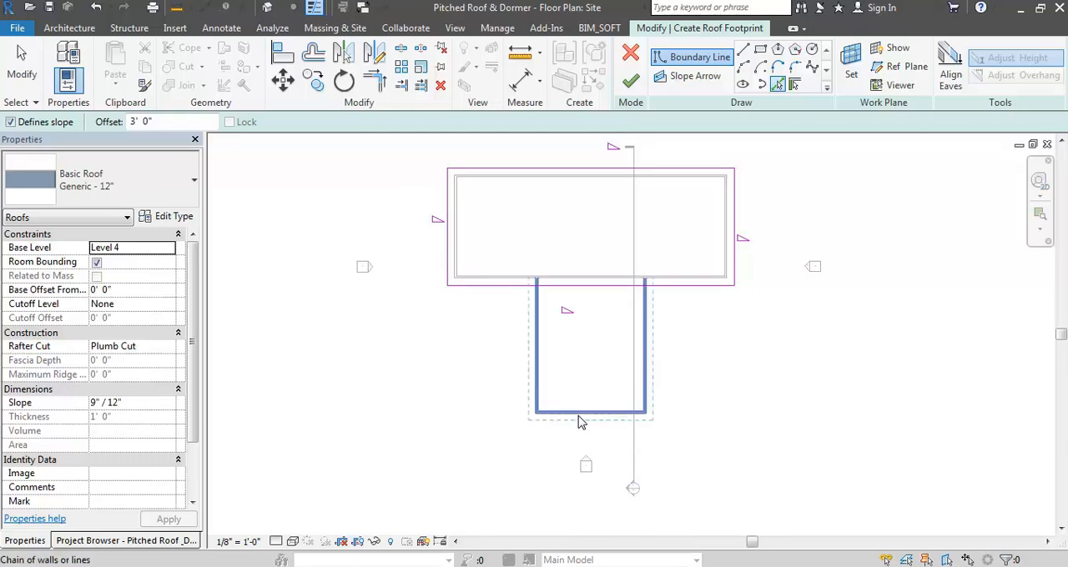
click(582, 423)
key(Escape)
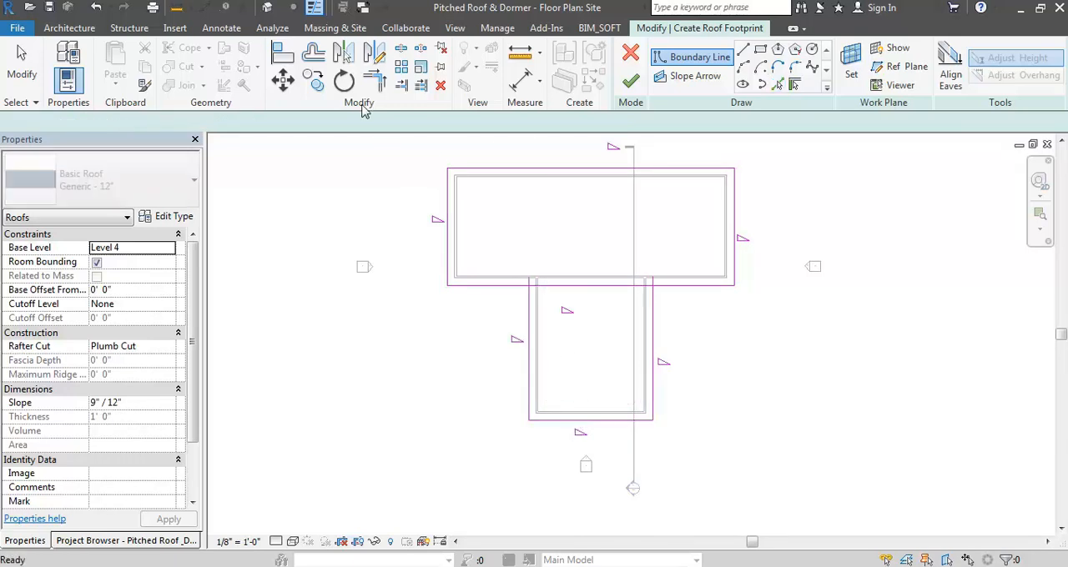
- Split the main block's boundary line across the wing, trim both halves to the wing's side lines, and finish the roof
click(401, 49)
click(597, 281)
key(t)
key(r)
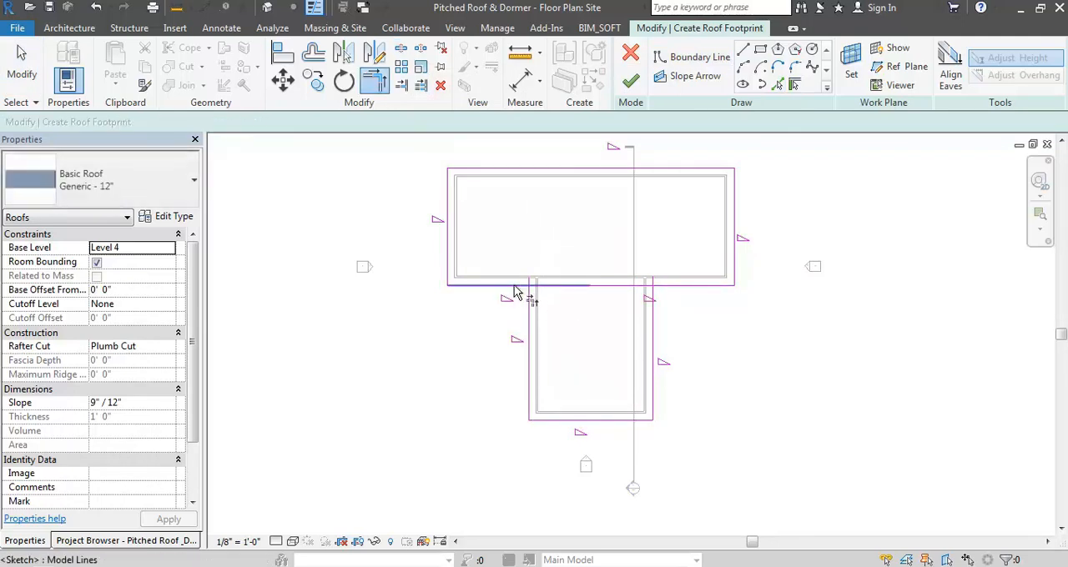
click(531, 302)
click(522, 287)
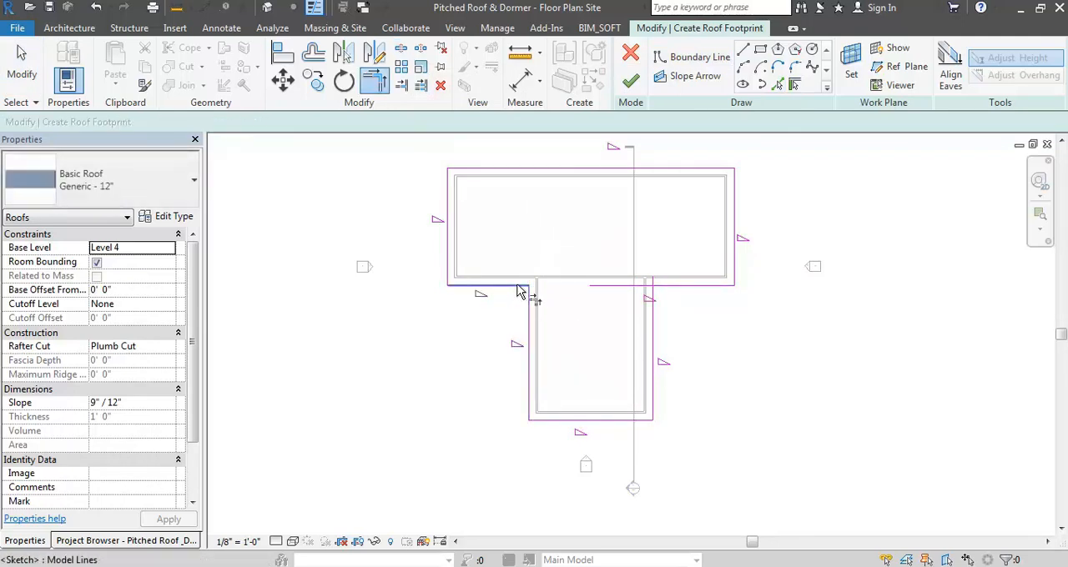
click(654, 315)
click(680, 292)
key(Escape)
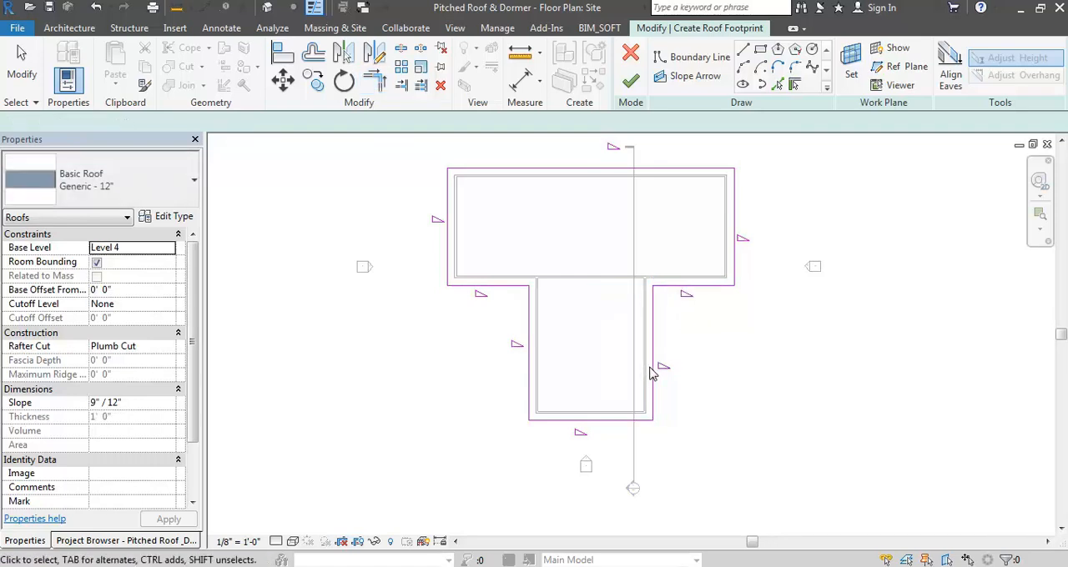
click(630, 81)
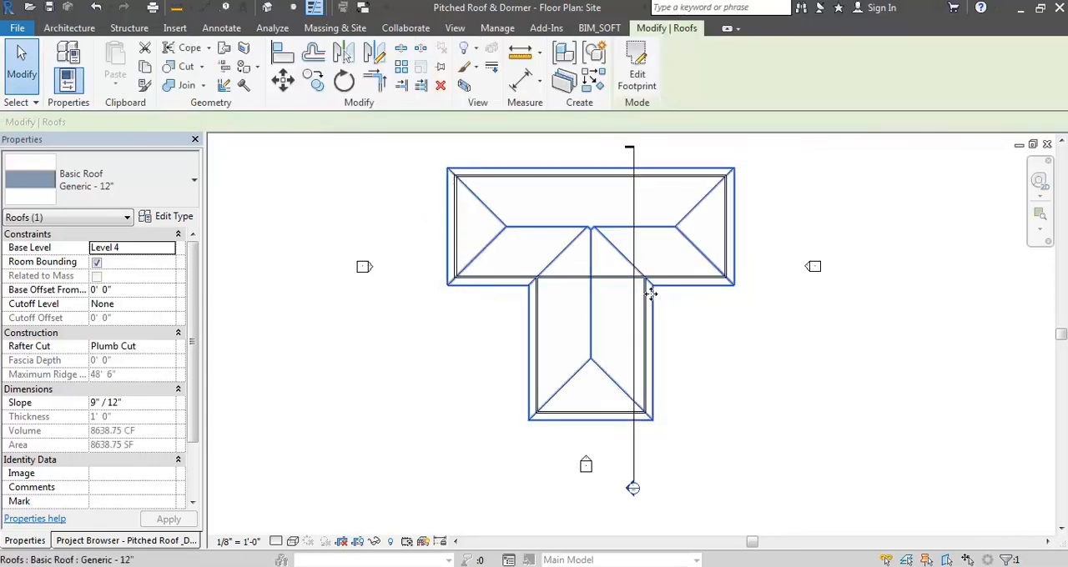
key(Escape)
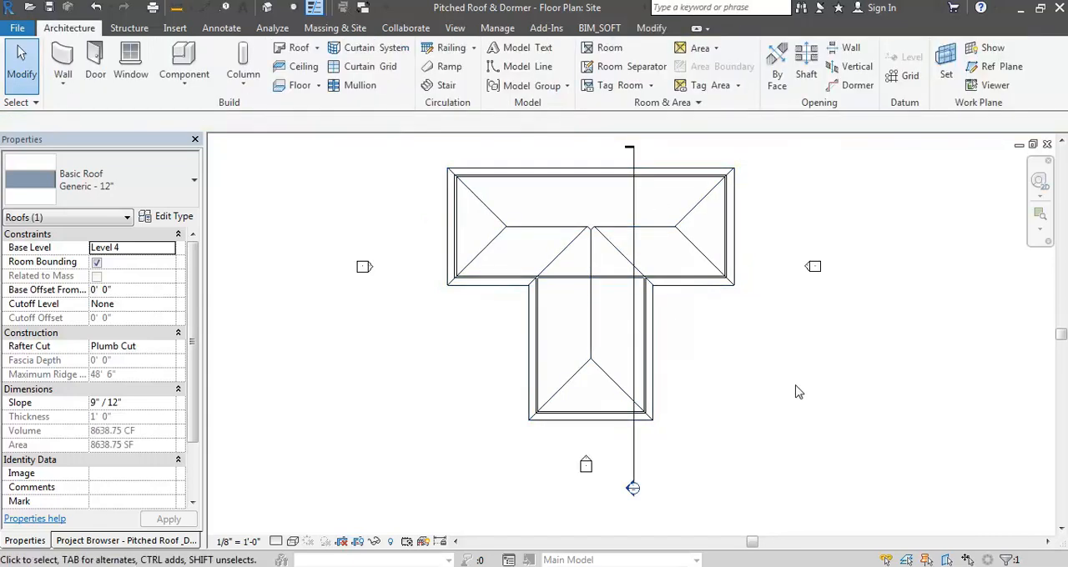
- Examine the hipped roof and its ridges from several sides in the default 3D view
click(269, 8)
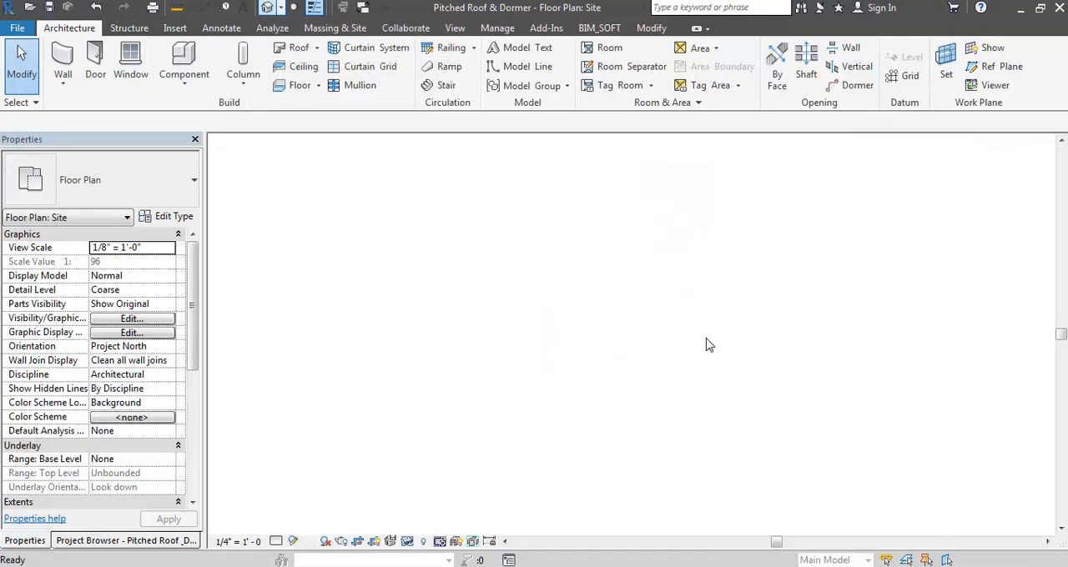
mouse_move(634, 283)
shift+middle_down()
mouse_move(682, 298)
mouse_move(525, 120)
mouse_move(820, 242)
mouse_move(734, 314)
mouse_move(1057, 234)
mouse_move(875, 269)
shift+middle_up()
drag(1014, 209, 924, 253)
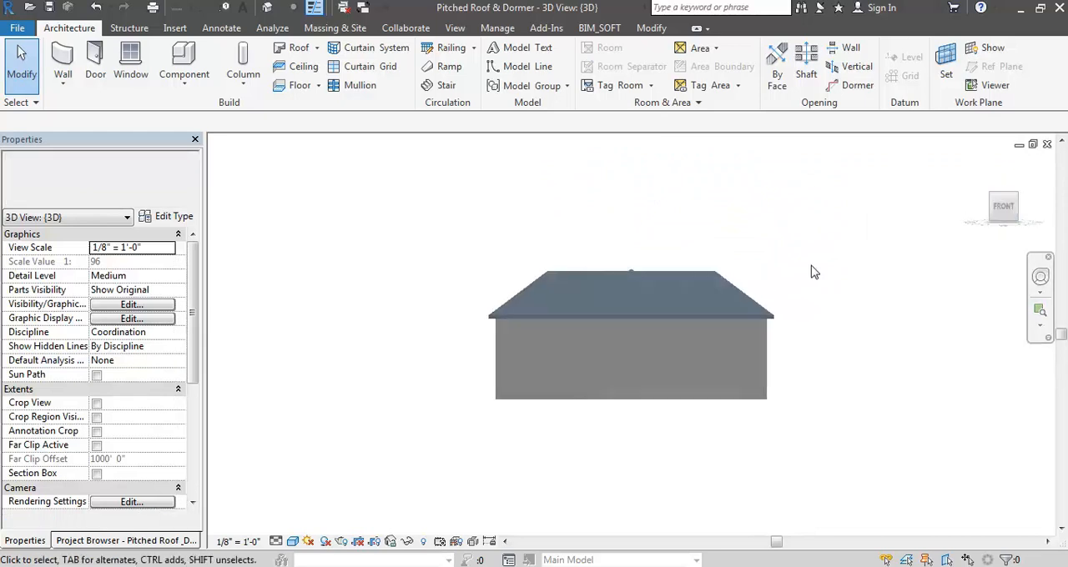
shift+middle_drag(813, 279, 650, 267)
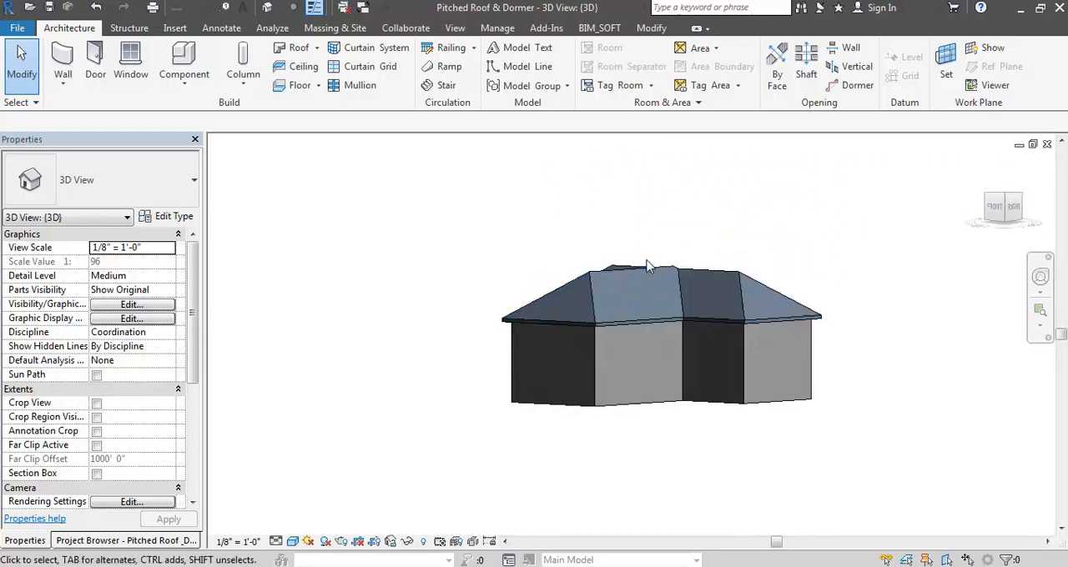
click(648, 267)
scroll(643, 269, up, 3)
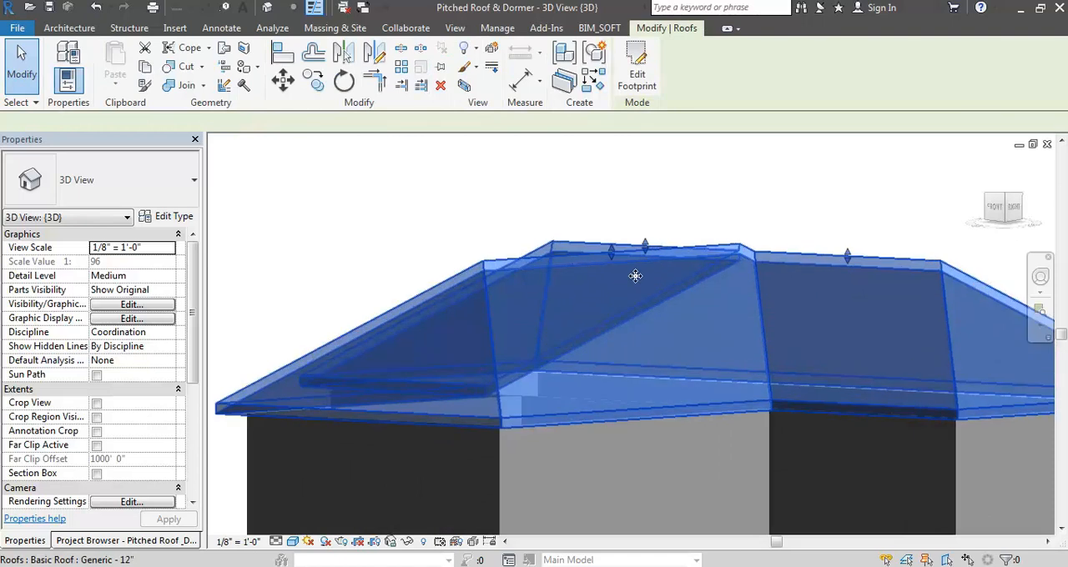
shift+middle_drag(684, 276, 611, 268)
drag(612, 267, 599, 287)
click(750, 205)
scroll(753, 179, down, 3)
scroll(755, 182, down, 2)
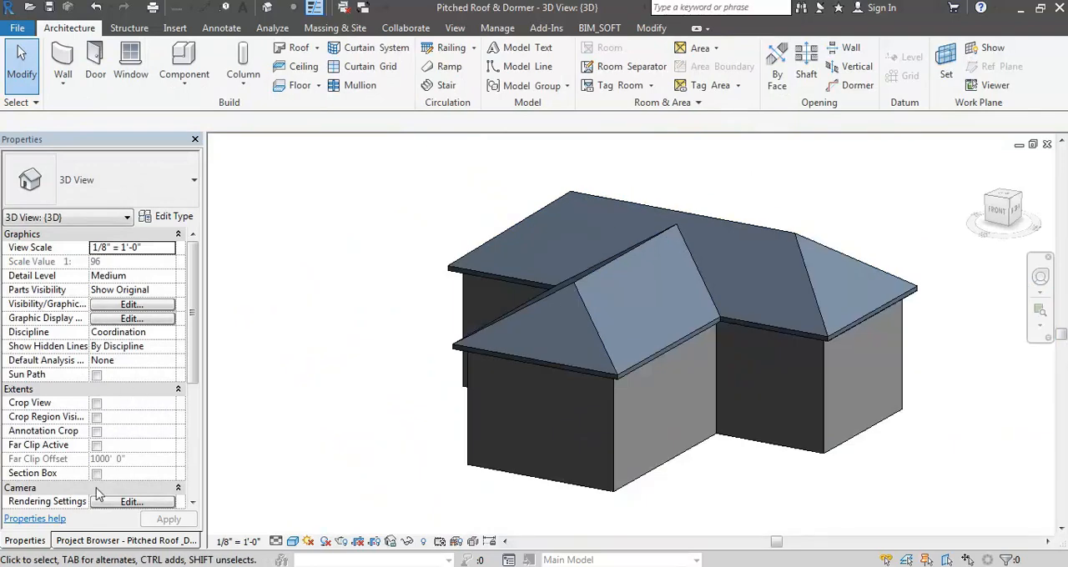
- Check the East elevation and open the South elevation view
click(100, 541)
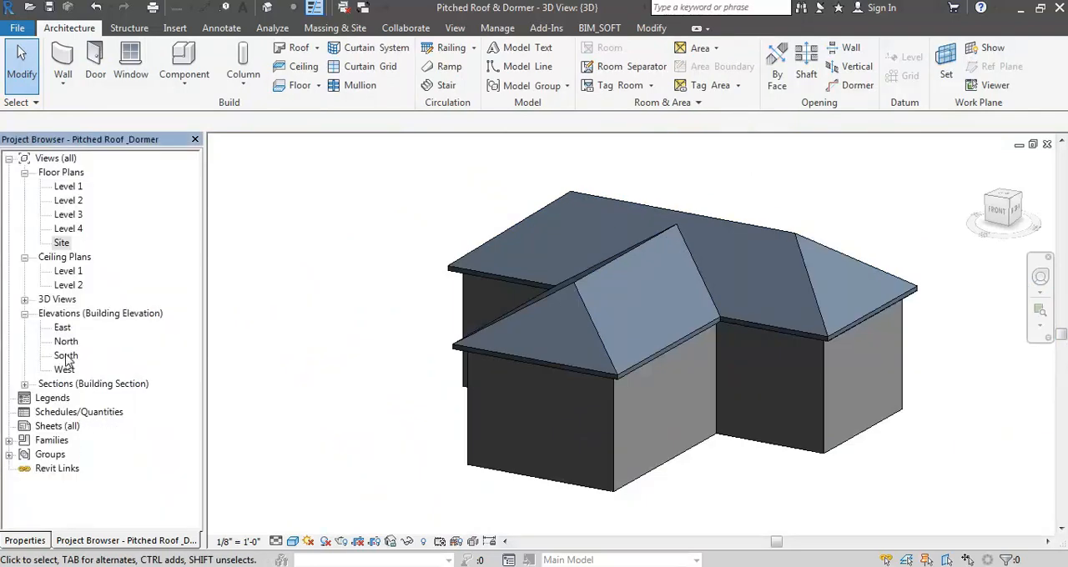
double_click(62, 329)
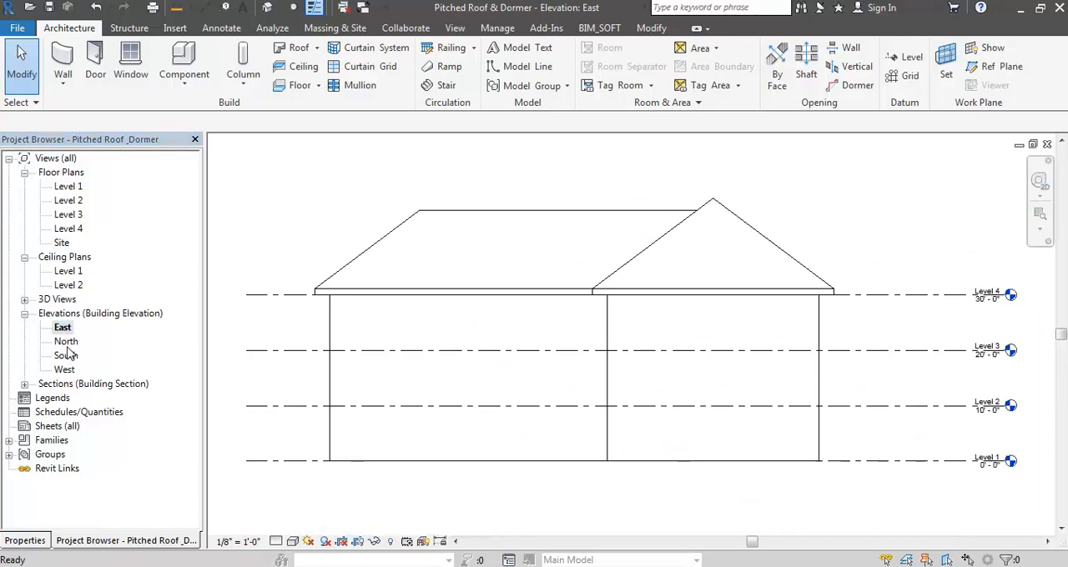
click(66, 343)
double_click(66, 355)
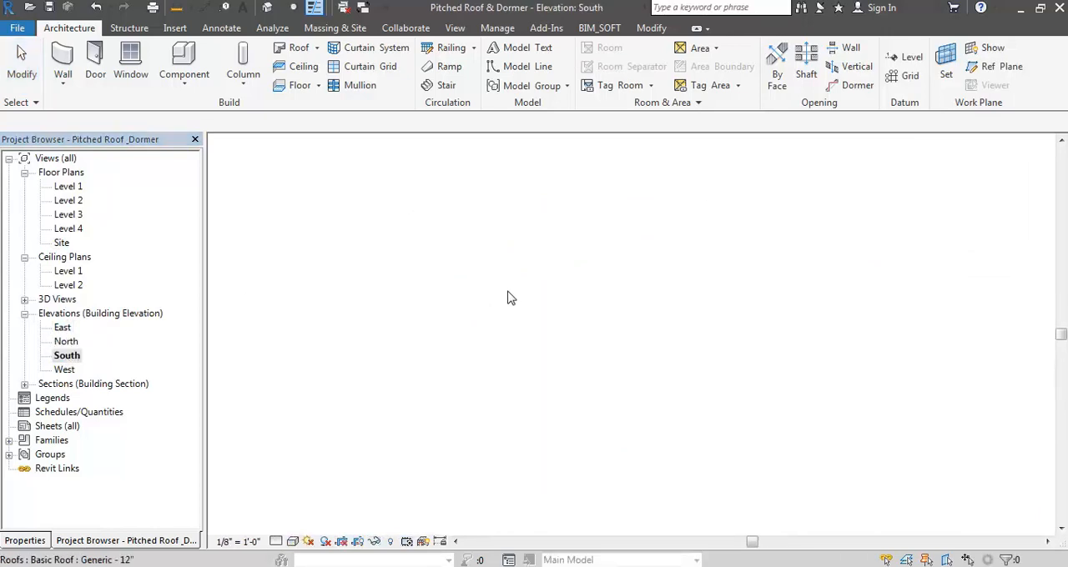
- Lower the front wing's roof ridge freehand with its shape handle in the South elevation
click(628, 240)
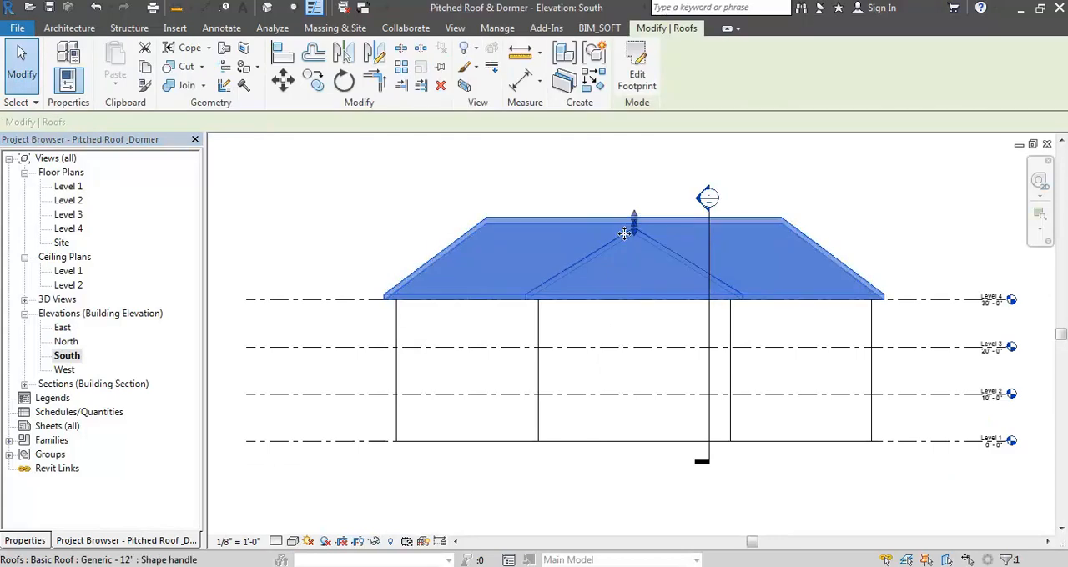
scroll(632, 224, up, 5)
drag(597, 270, 597, 309)
scroll(622, 234, down, 5)
key(Escape)
- Draw a horizontal reference plane across the roof, about 10' 6" above Level 4
key(r)
key(p)
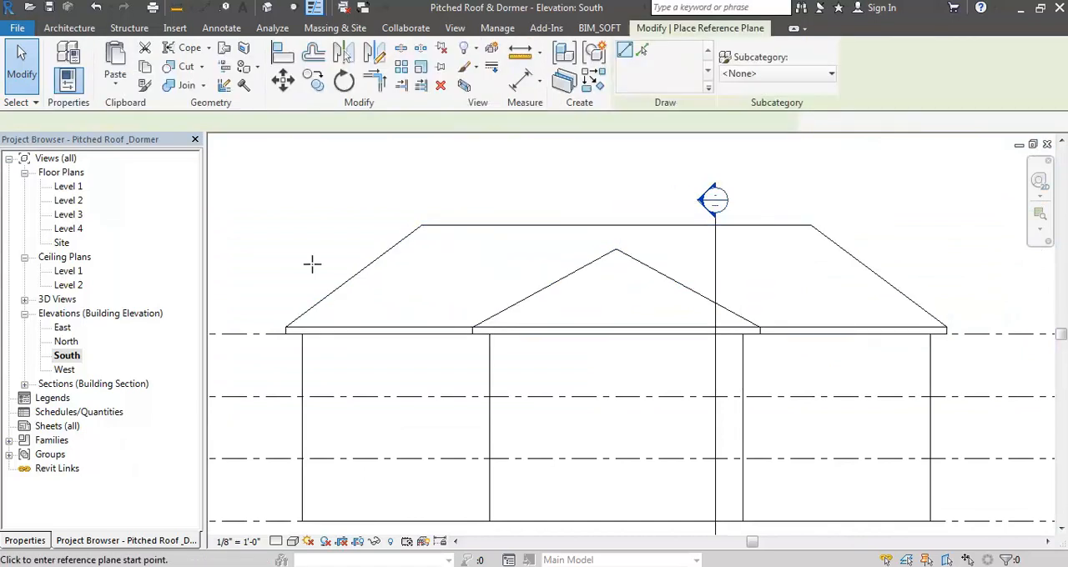
click(270, 269)
click(915, 270)
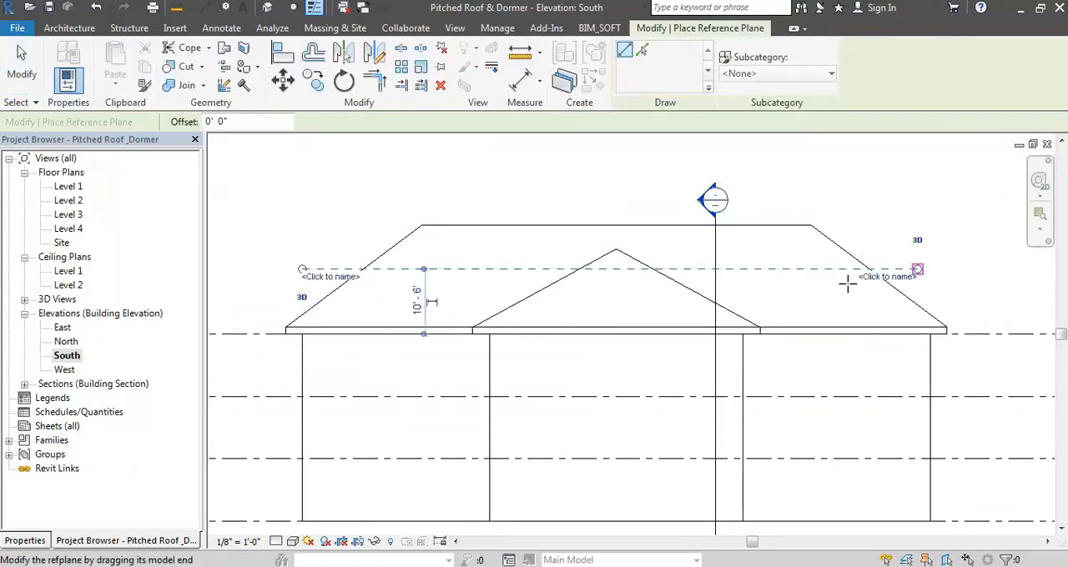
key(Escape)
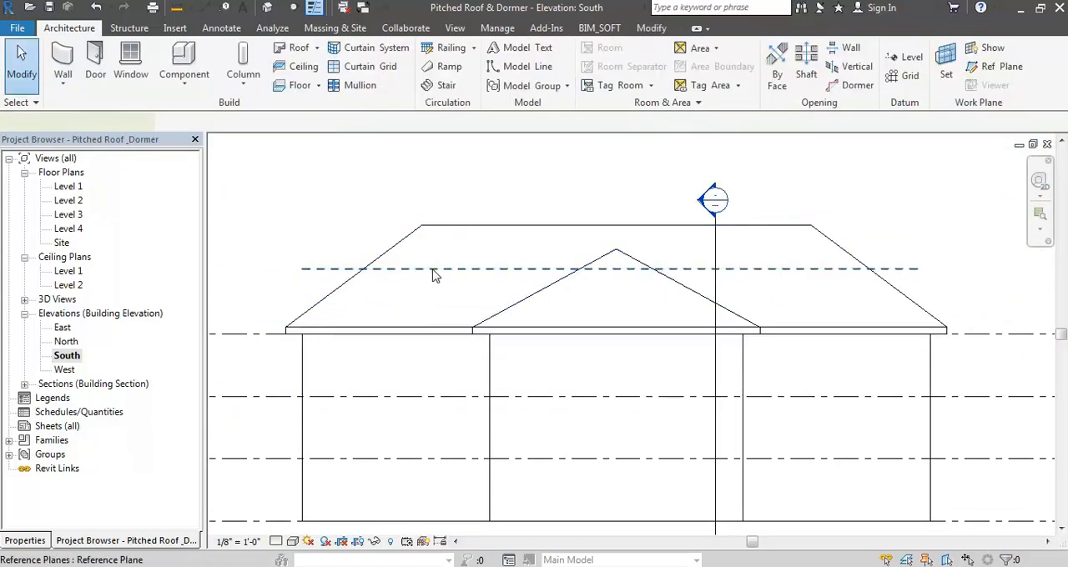
- Set the reference plane's distance above Level 4 to 12' 0"
click(433, 269)
click(421, 301)
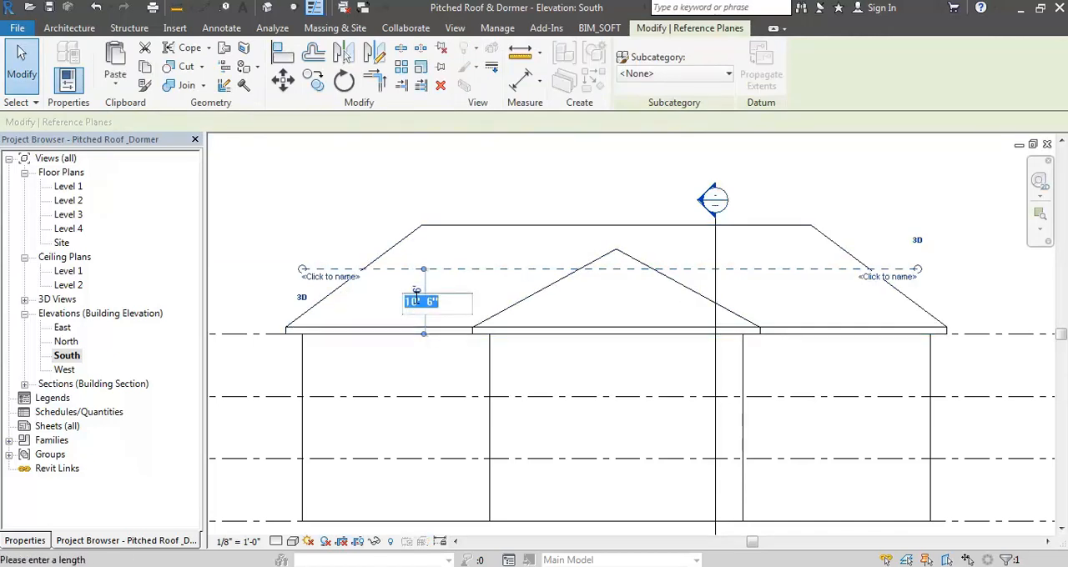
key(Return)
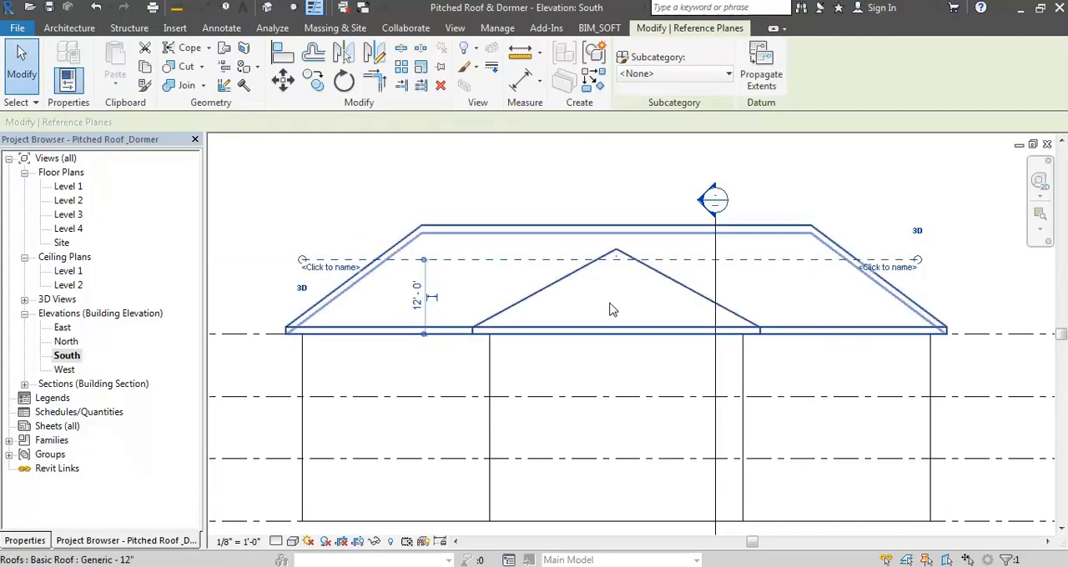
key(Escape)
- Move the front wing's roof ridge down onto the reference plane and delete the plane
click(582, 273)
scroll(614, 253, up, 5)
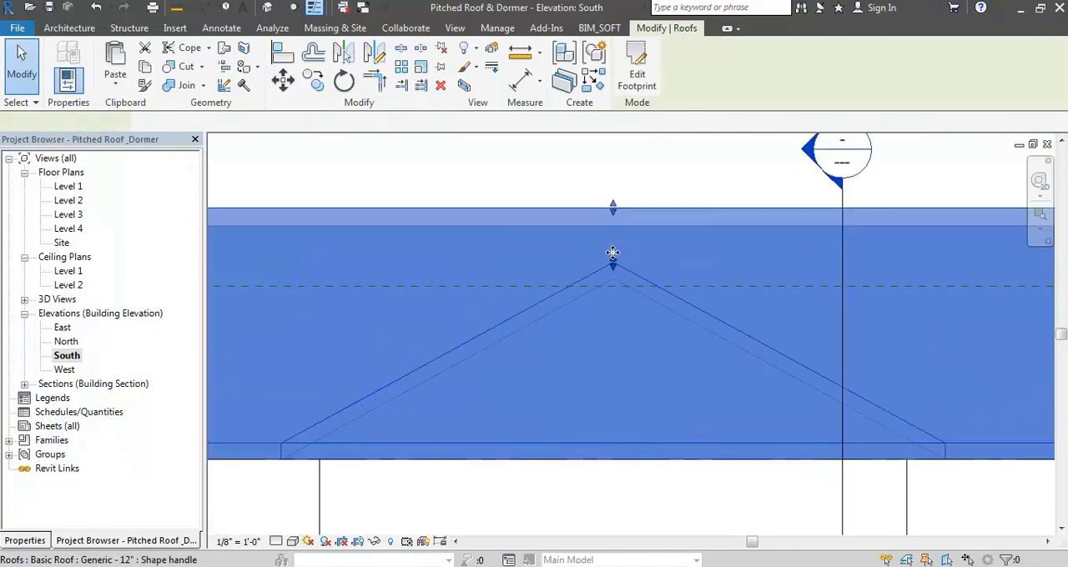
drag(610, 273, 605, 314)
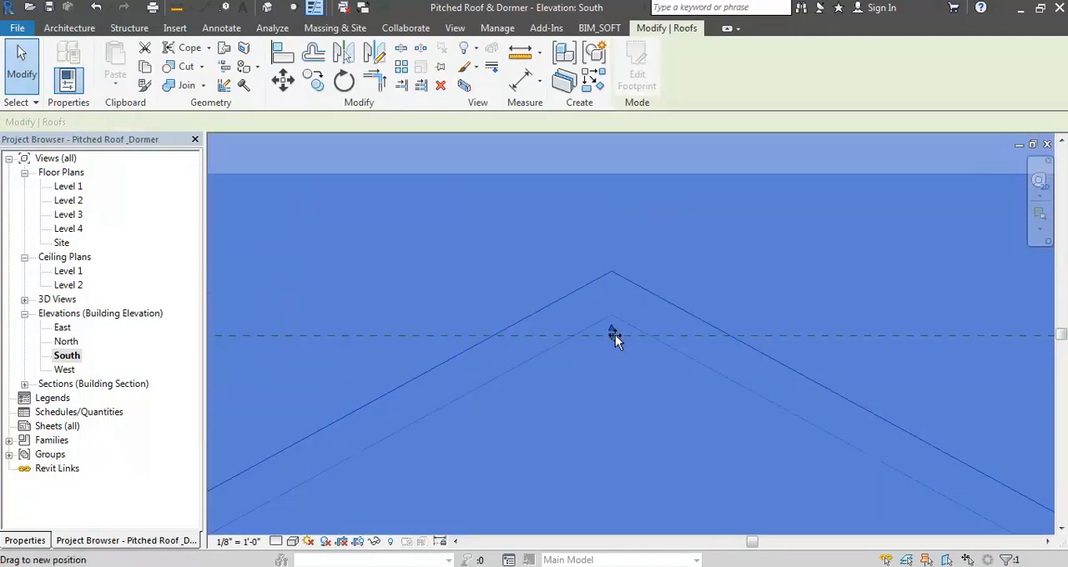
drag(615, 338, 609, 323)
scroll(615, 344, up, 3)
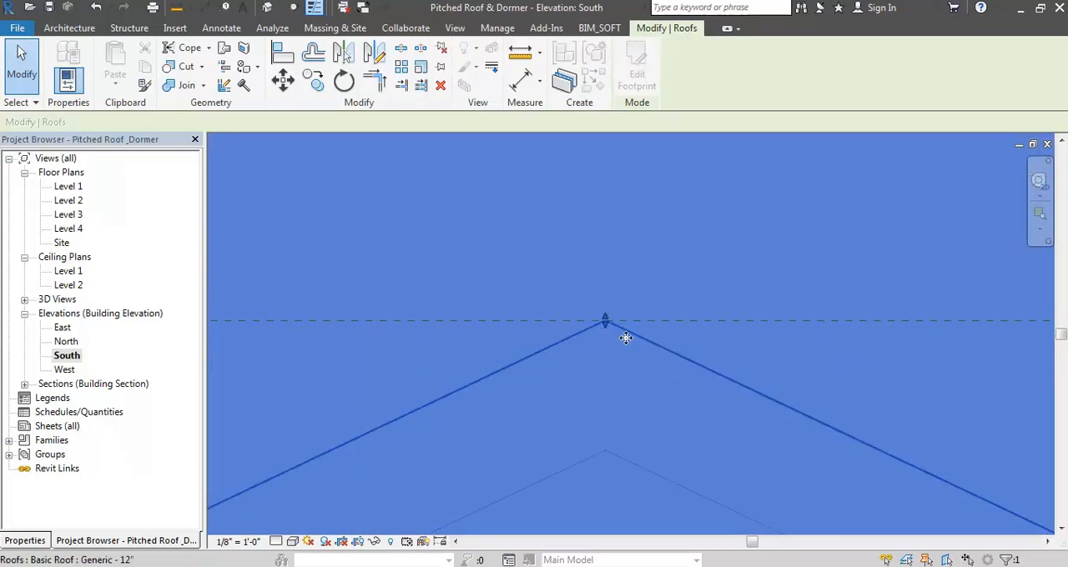
click(612, 297)
scroll(613, 298, down, 3)
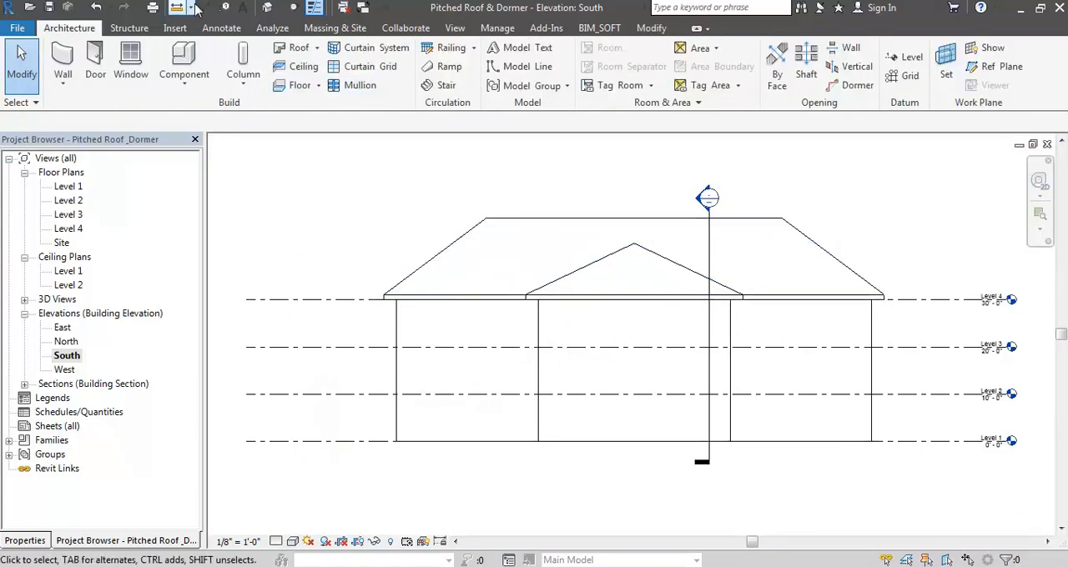
- Return to the default 3D view and open the roof's footprint sketch for editing
click(272, 13)
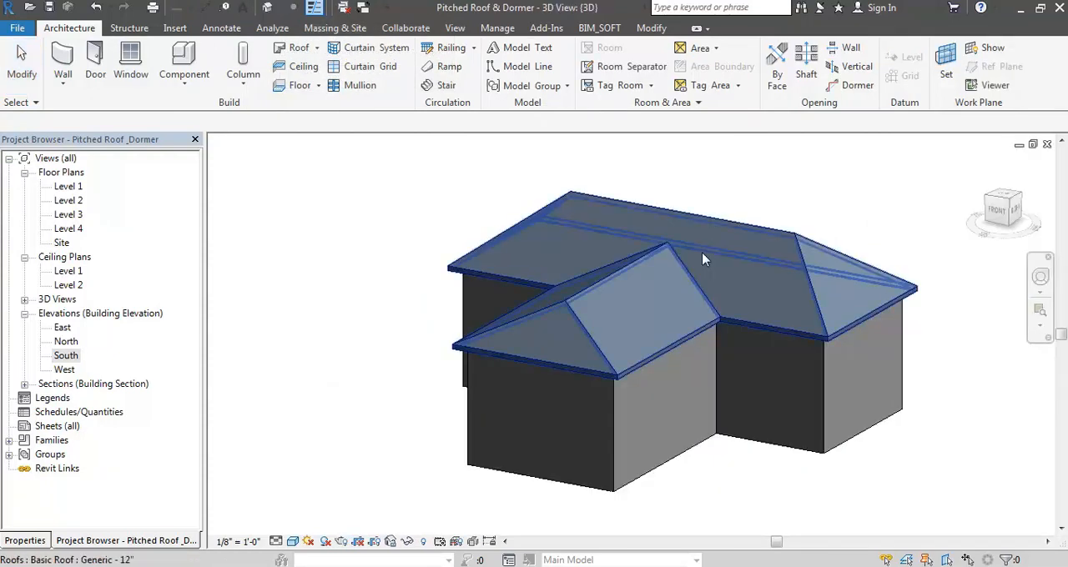
shift+middle_drag(720, 232, 702, 294)
click(822, 280)
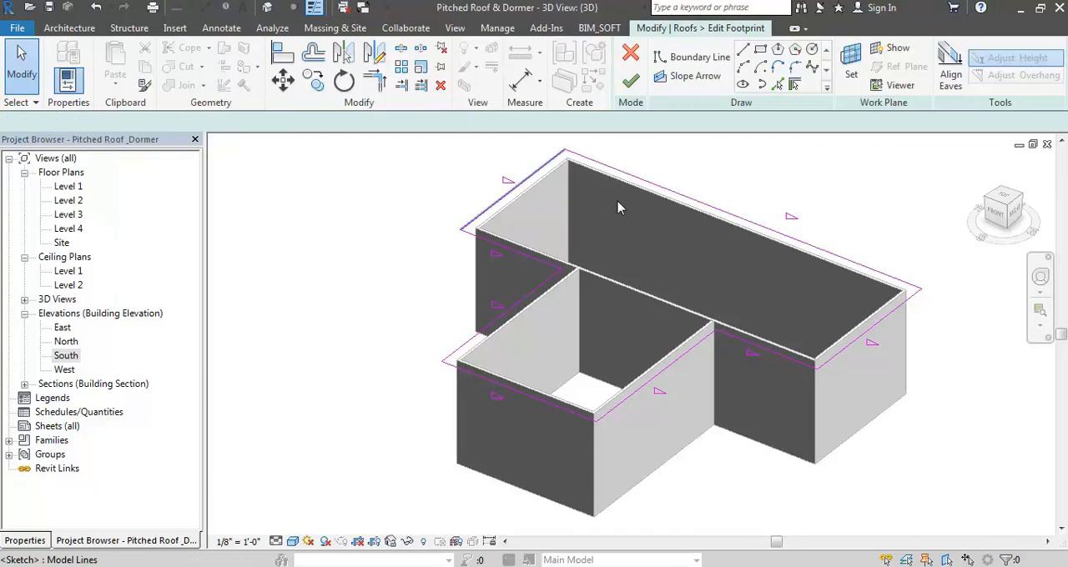
- Remove the defined slope from the two short end boundary lines of the main block to form gables
click(888, 318)
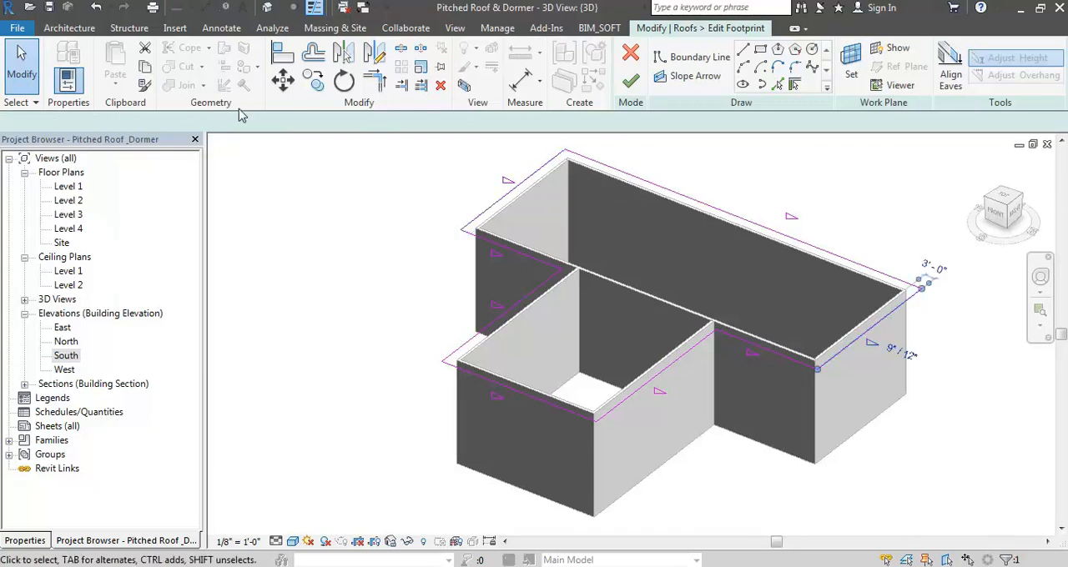
click(324, 121)
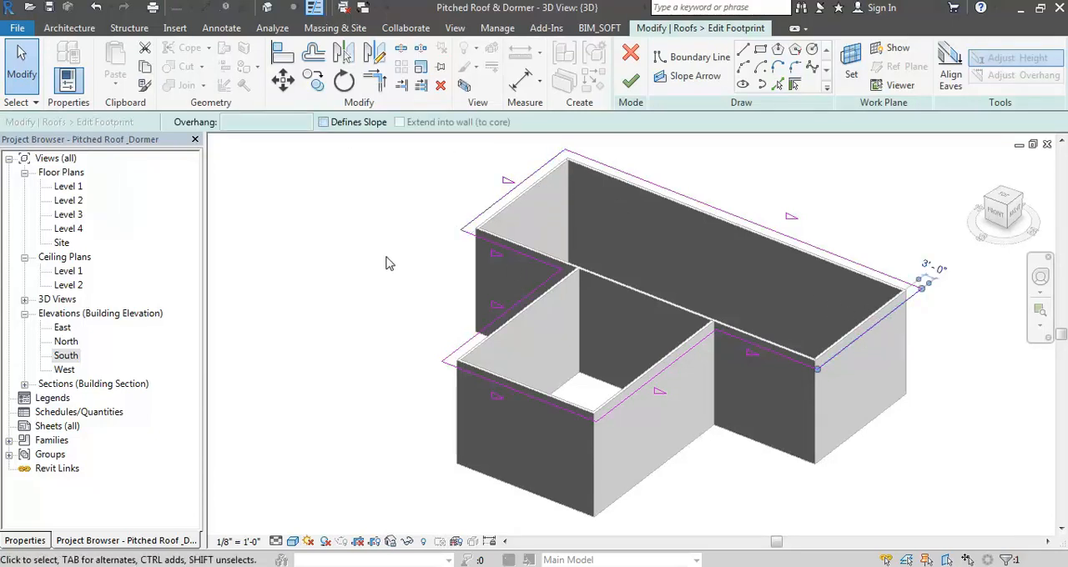
click(548, 165)
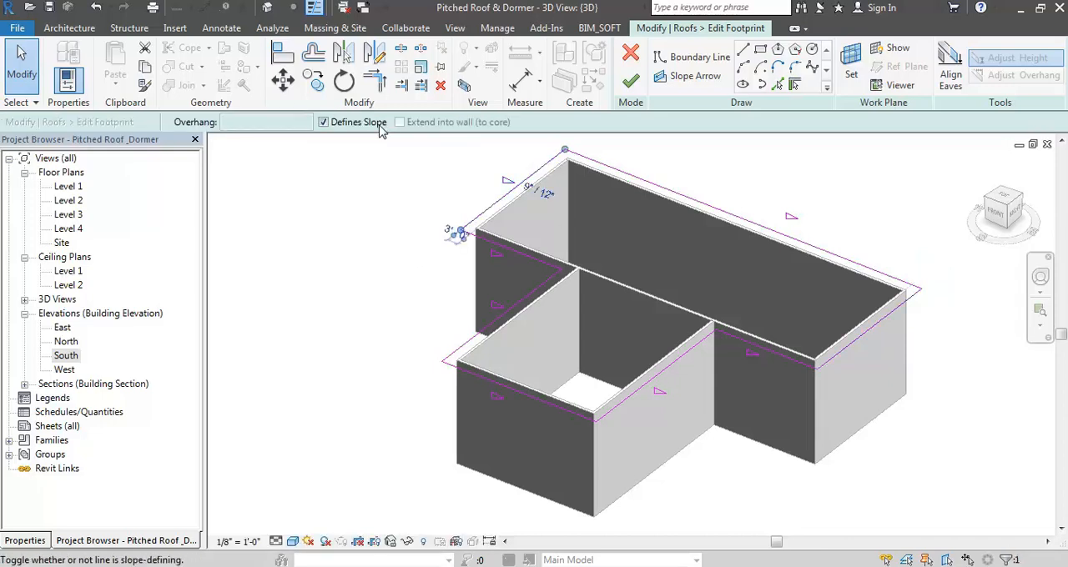
click(422, 265)
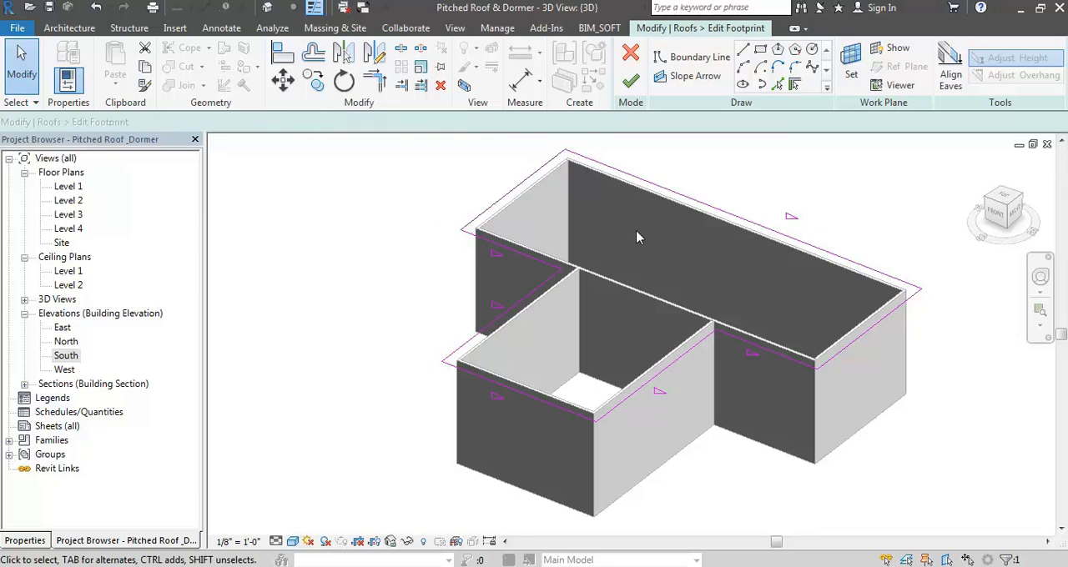
- Examine the slope values of the main block's rear boundary line and the wing's front and side boundary lines
click(703, 210)
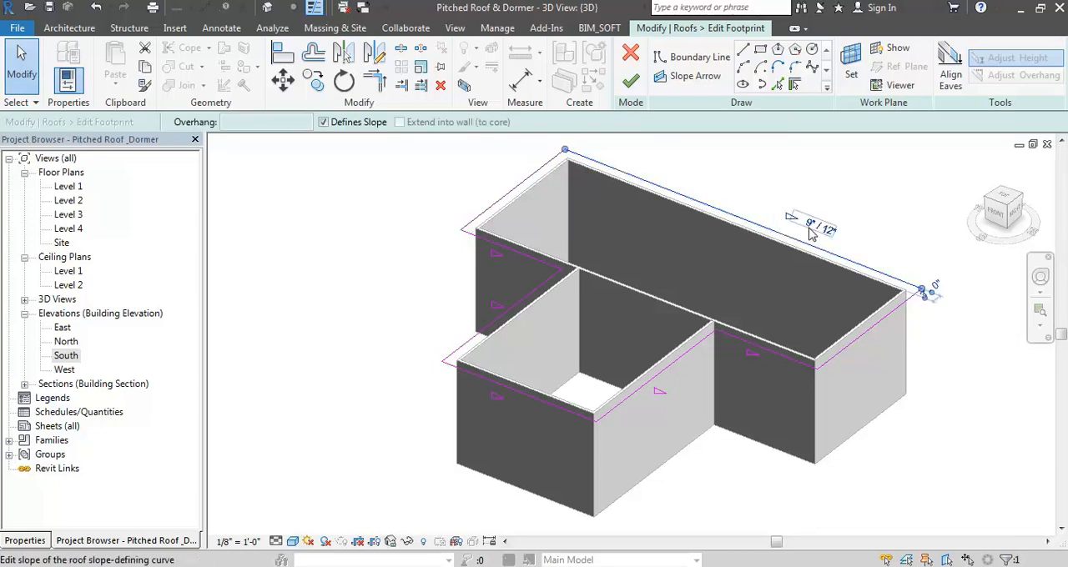
click(809, 219)
click(539, 405)
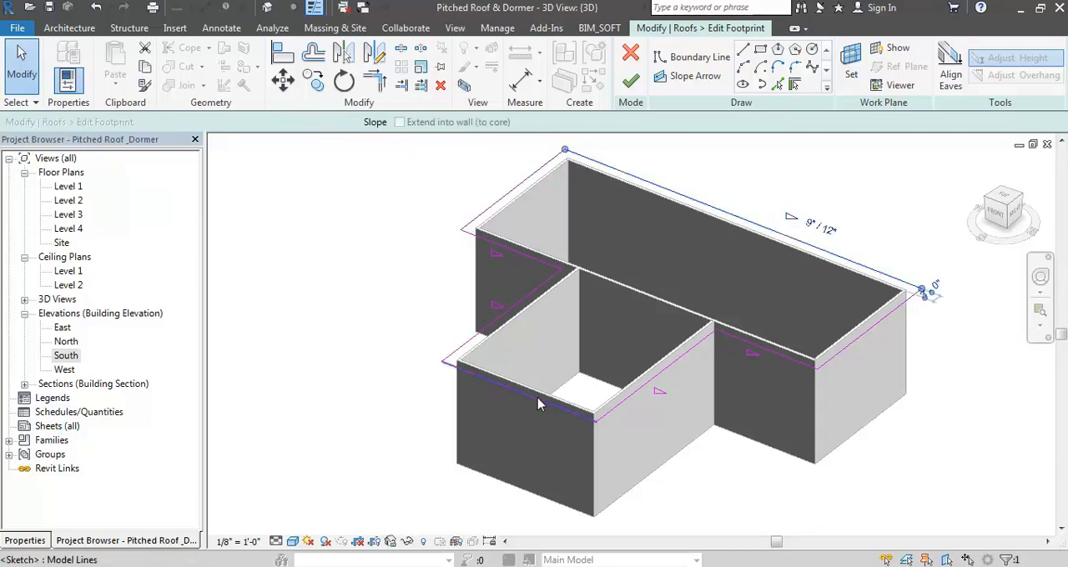
click(539, 405)
click(524, 407)
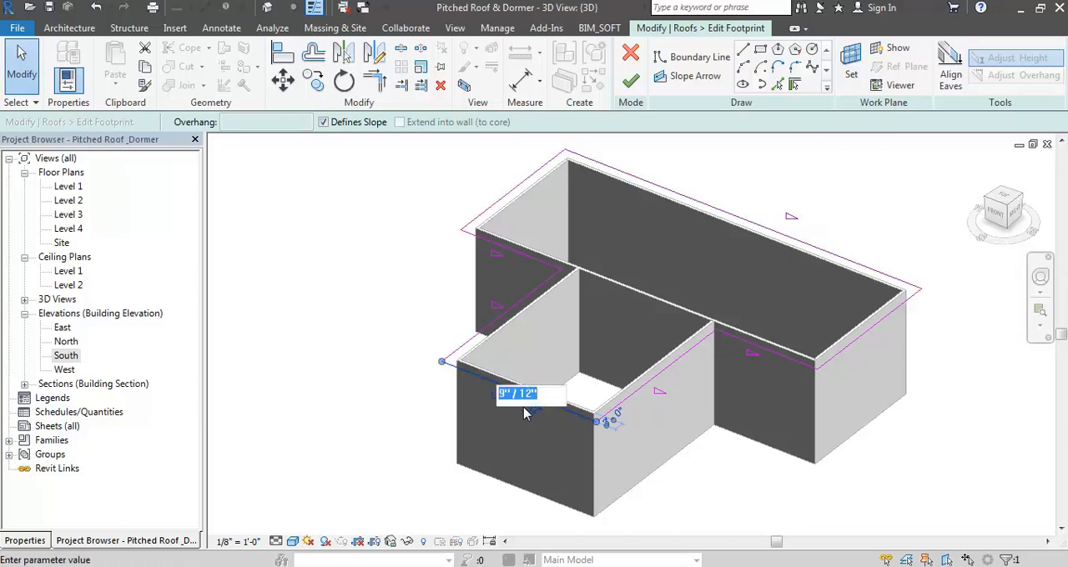
click(669, 365)
click(667, 368)
click(692, 403)
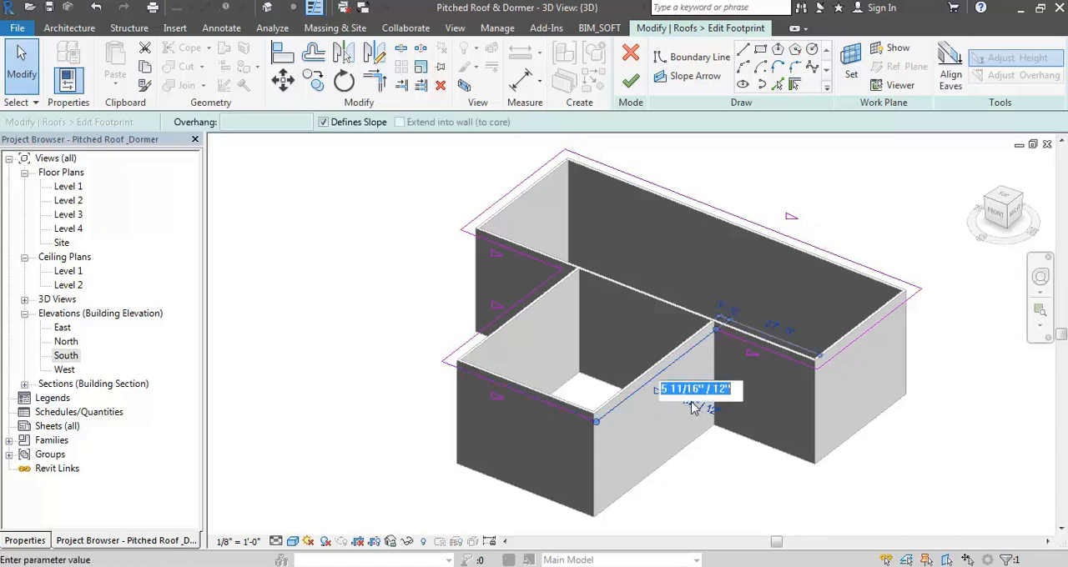
click(351, 301)
click(281, 395)
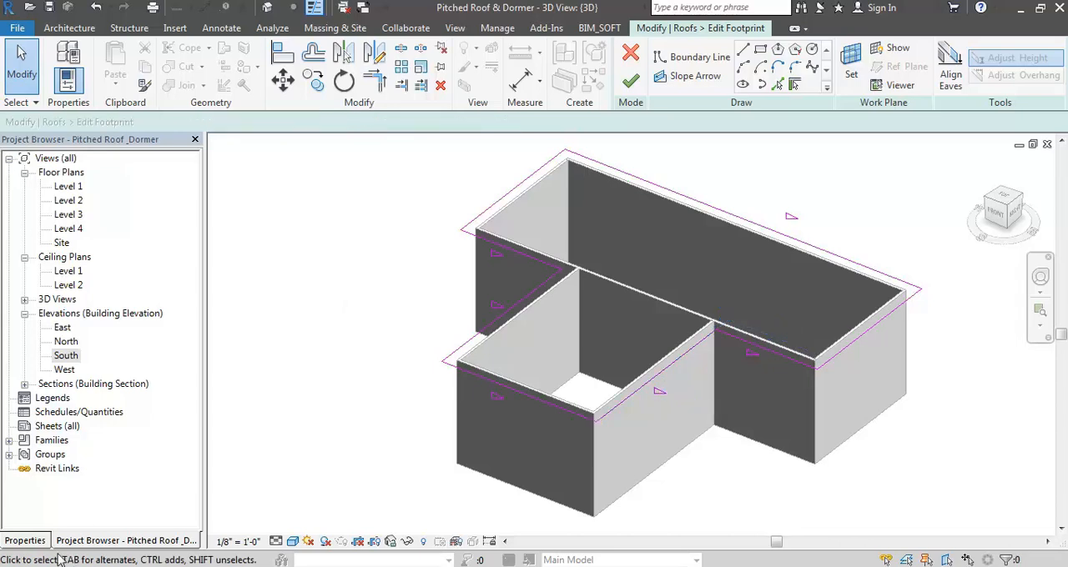
- Examine the roof's type parameters and instance properties in search of slope format settings
click(25, 541)
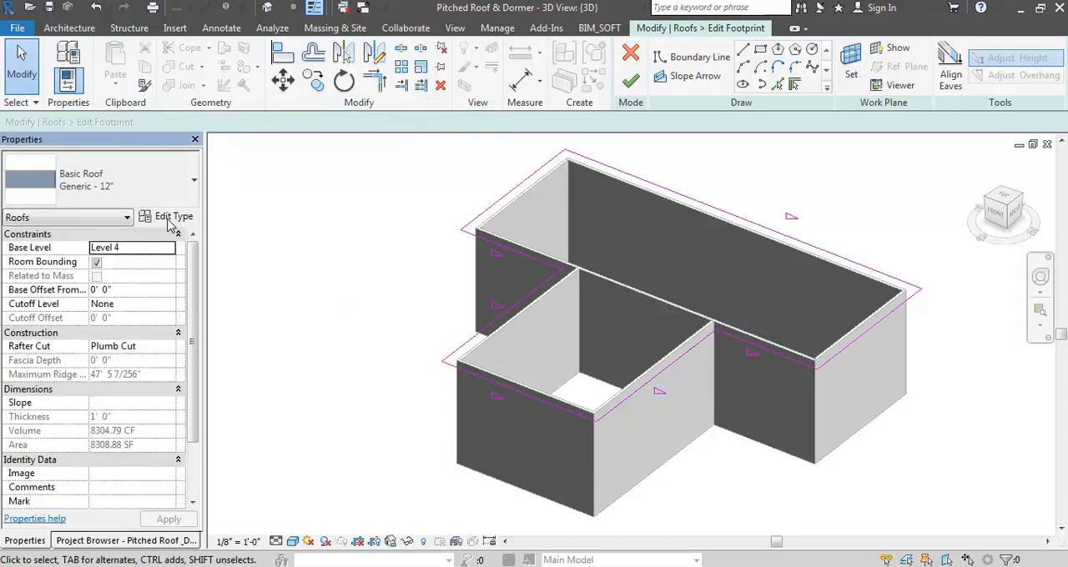
click(170, 218)
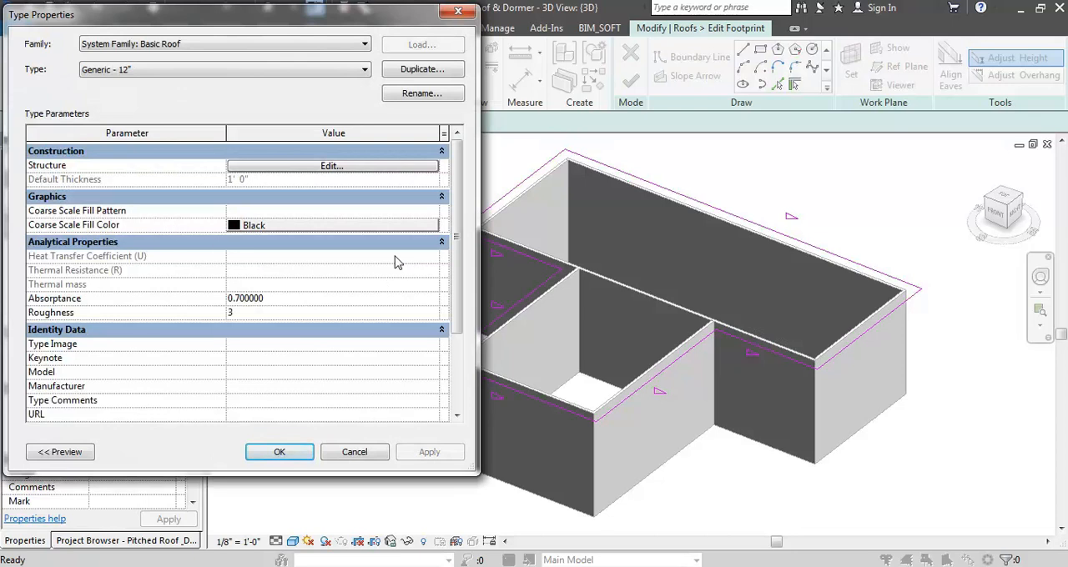
drag(451, 261, 474, 269)
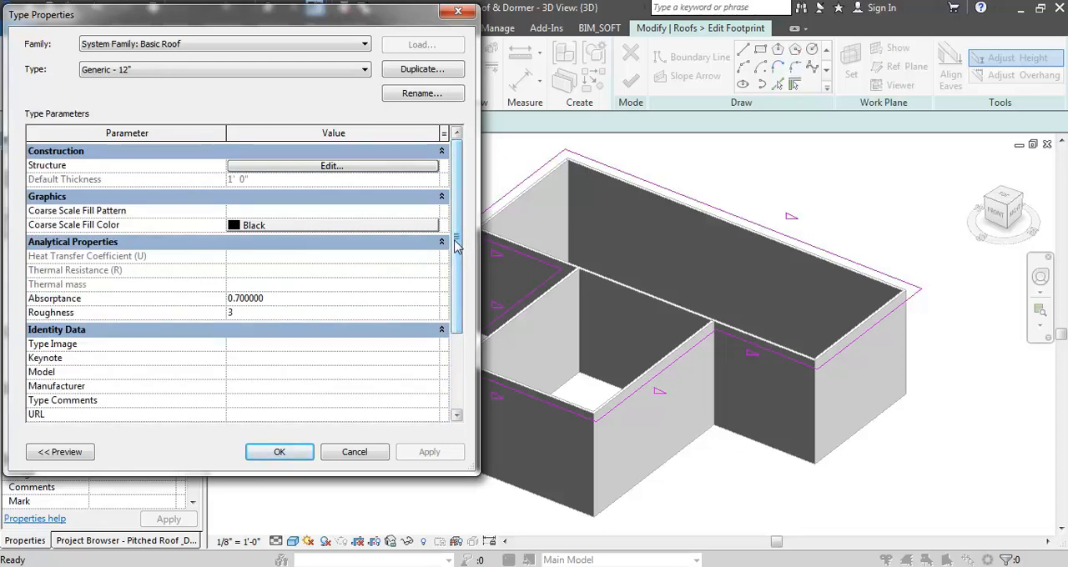
drag(455, 239, 445, 322)
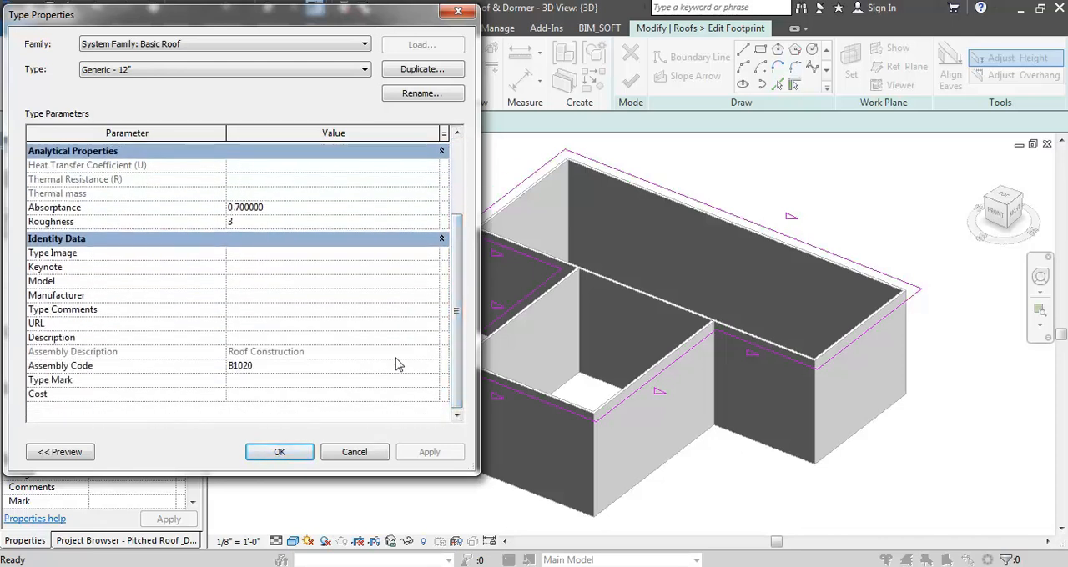
key(Escape)
drag(196, 322, 196, 390)
drag(217, 311, 222, 290)
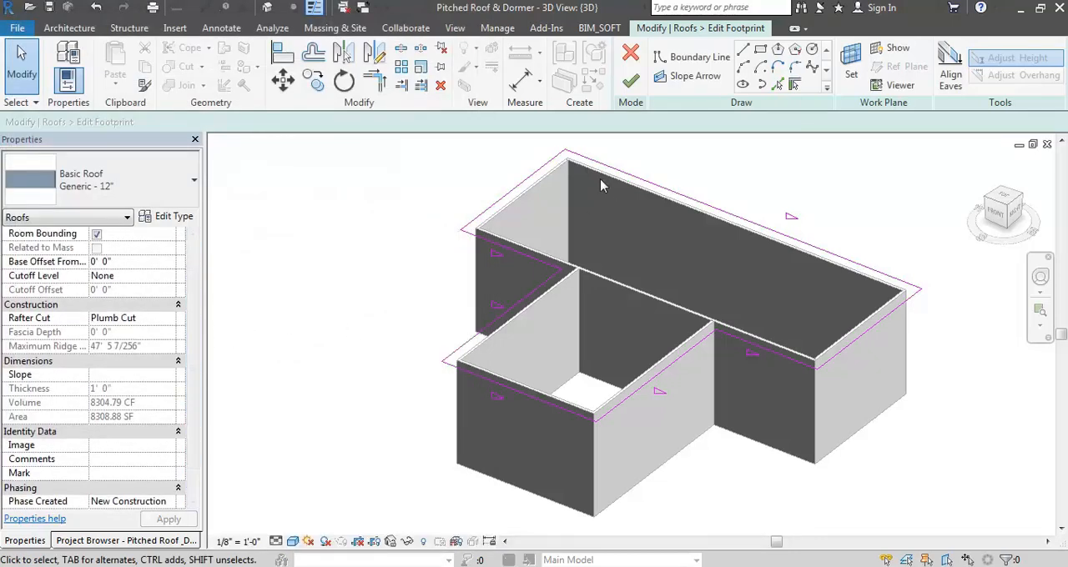
- Finish the roof footprint sketch and review the Generic - 12" roof's type parameters, leaving them as they are
click(634, 85)
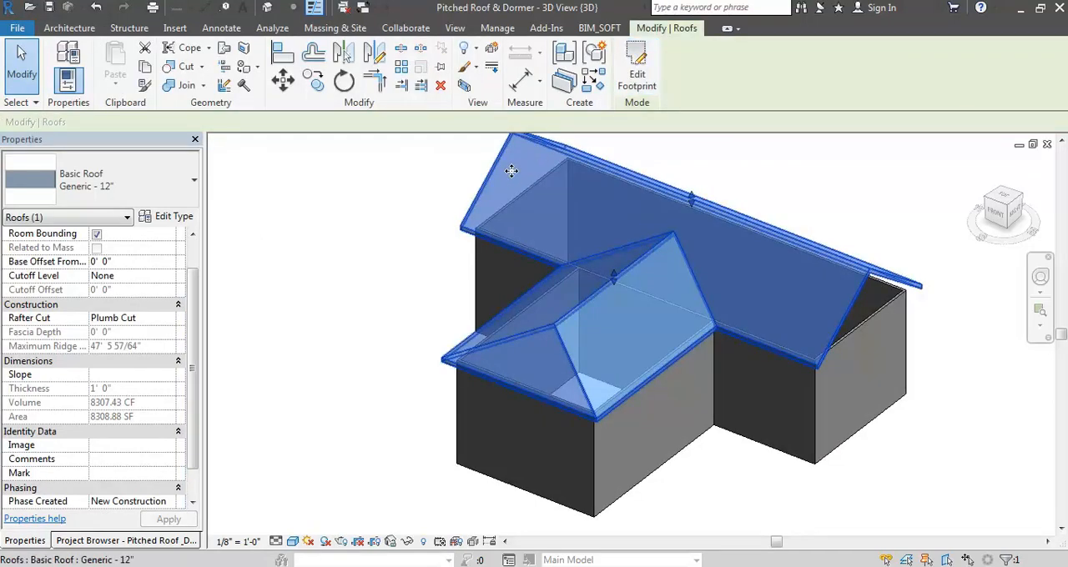
click(176, 217)
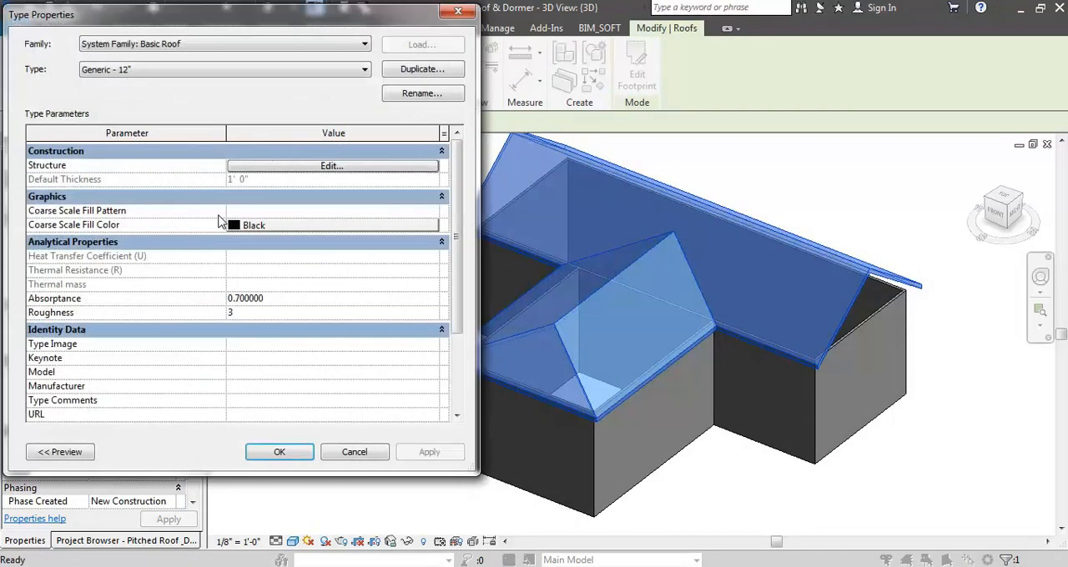
scroll(448, 253, down, 2)
scroll(448, 267, down, 1)
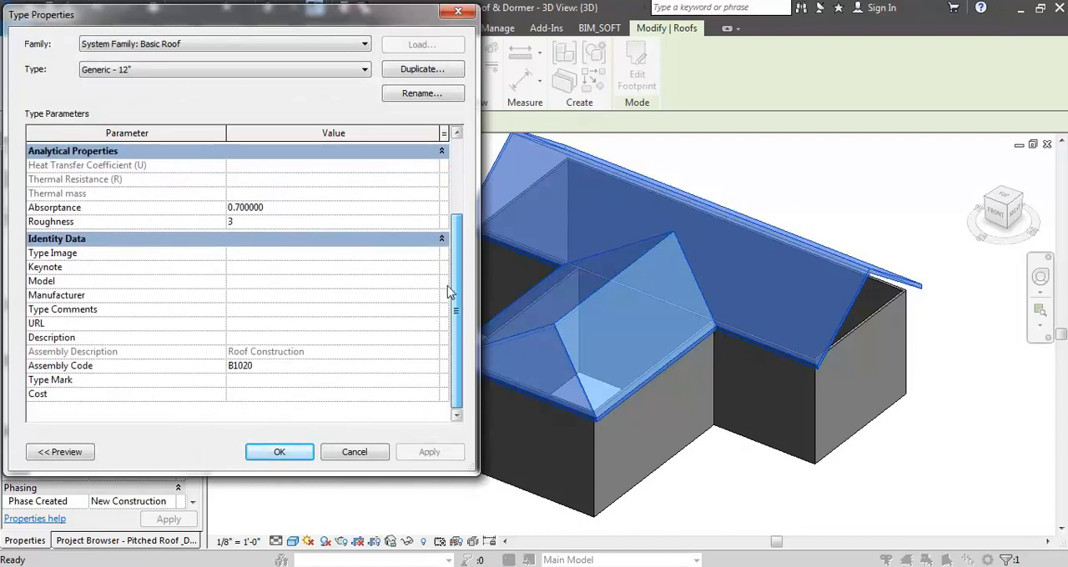
scroll(457, 250, up, 2)
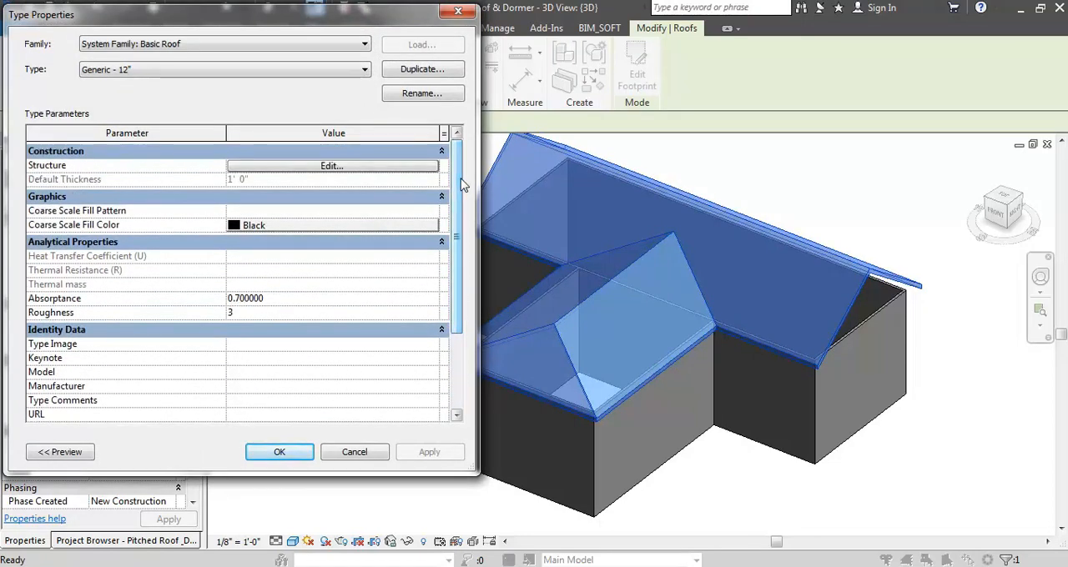
key(Escape)
key(Escape)
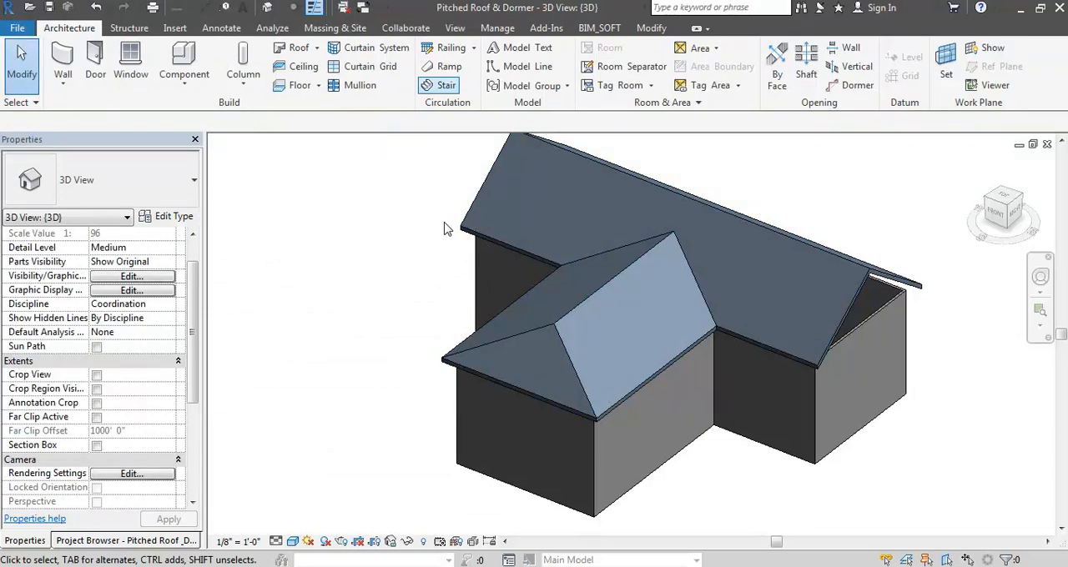
- Set the project's slope units to 1 : Ratio
key(u)
key(n)
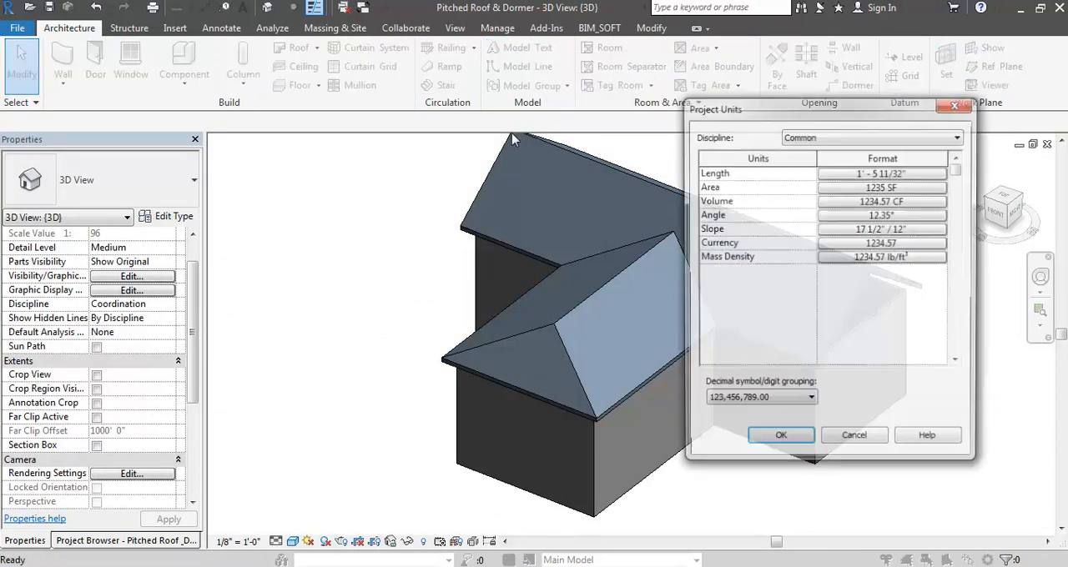
click(862, 229)
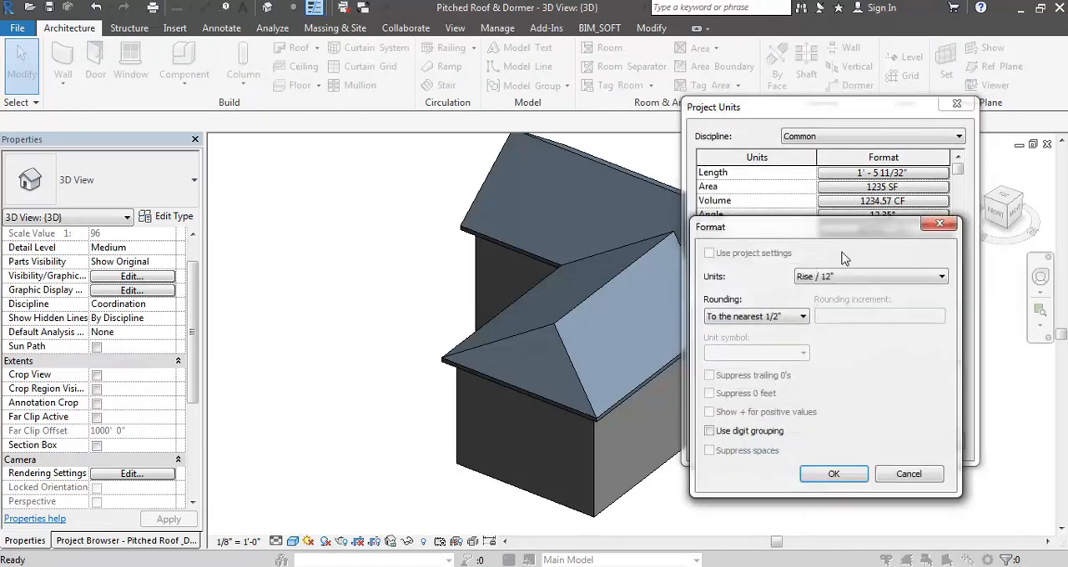
click(834, 280)
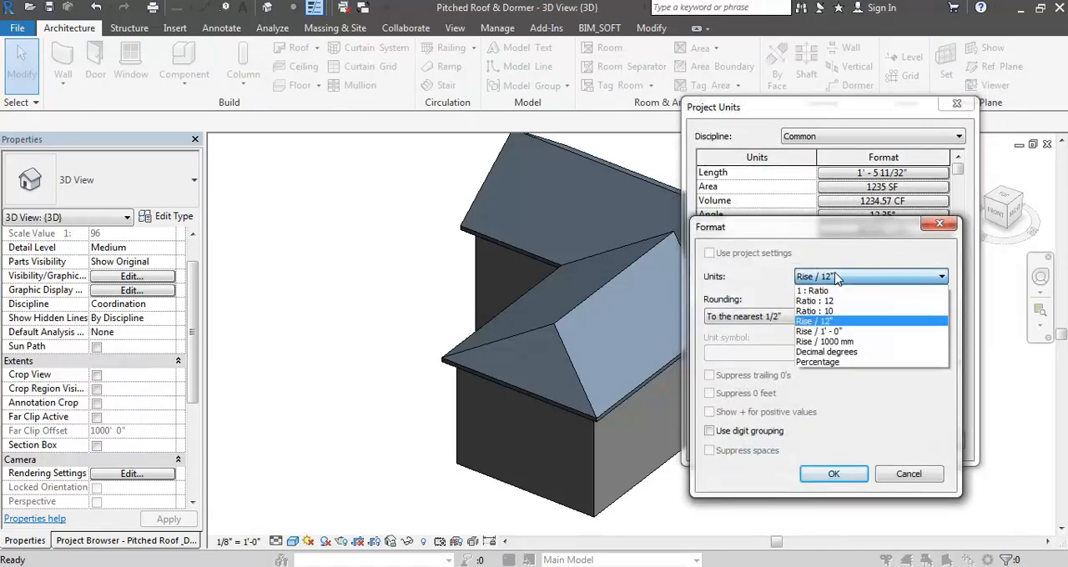
click(838, 291)
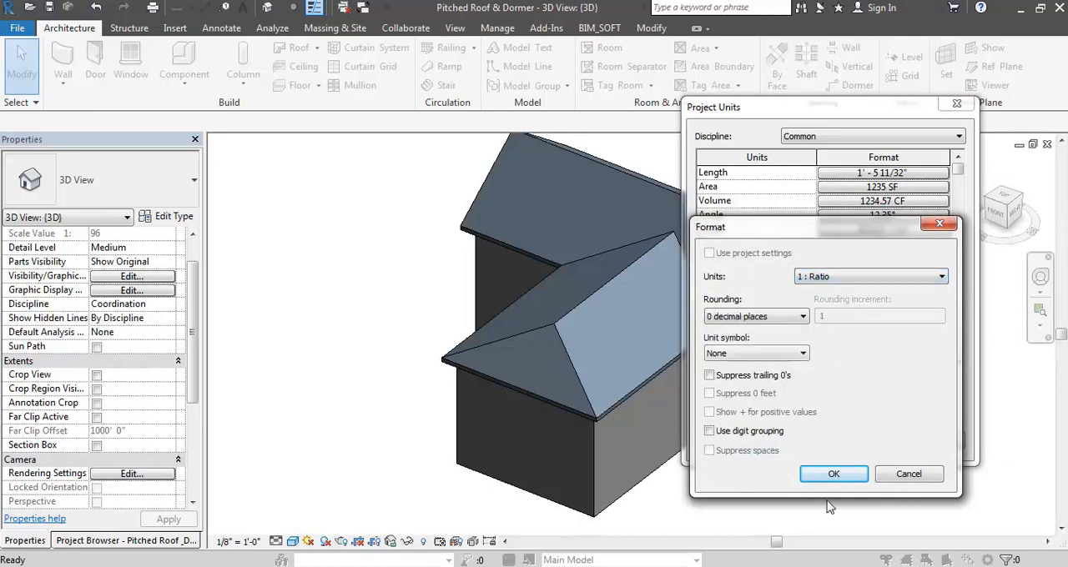
click(812, 475)
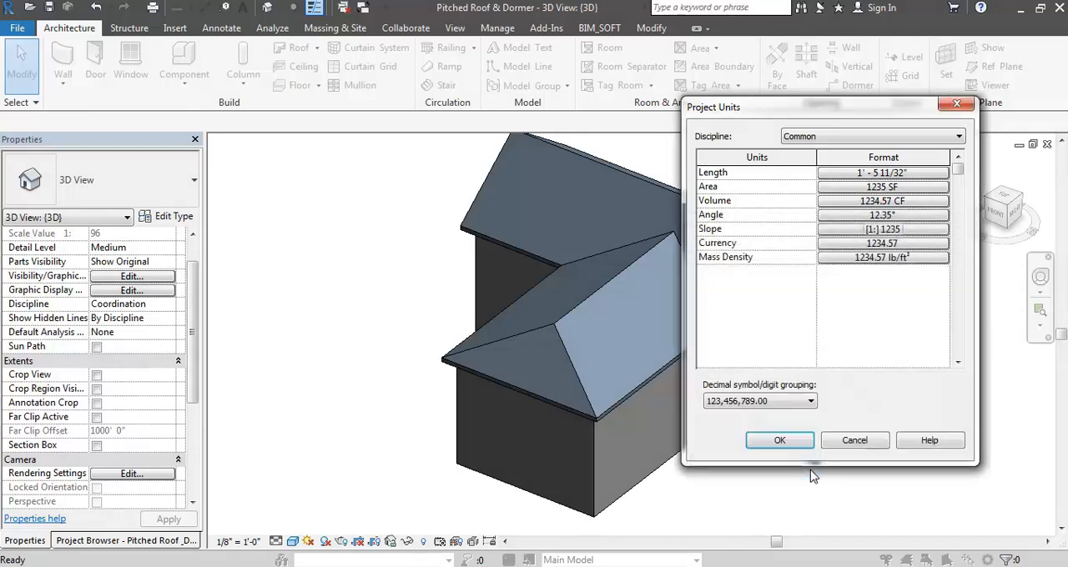
click(779, 441)
- Reopen the roof's footprint sketch and examine the slope ratios of the wing's front and side boundary lines
click(622, 280)
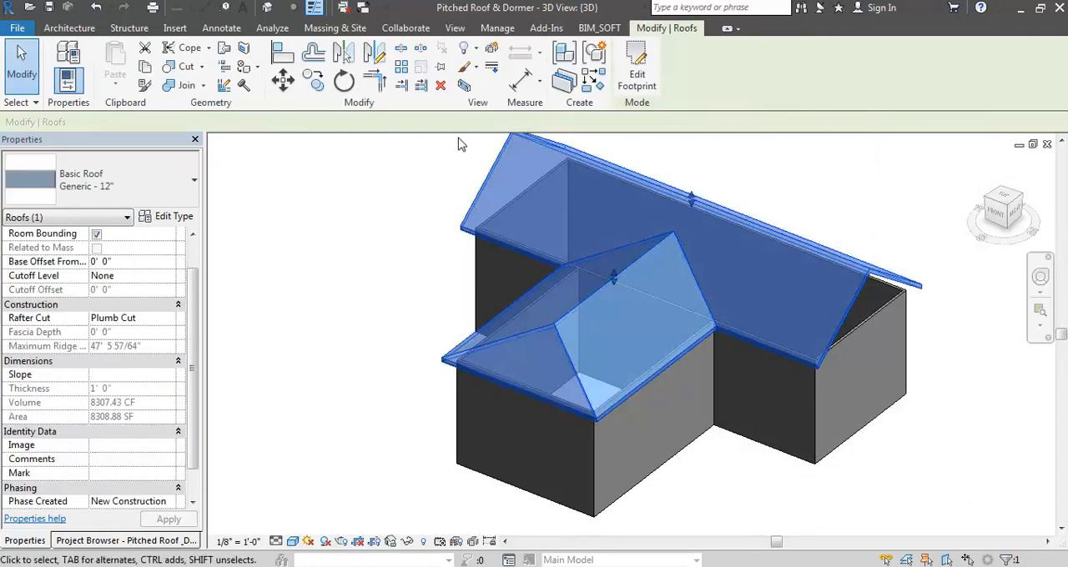
click(638, 77)
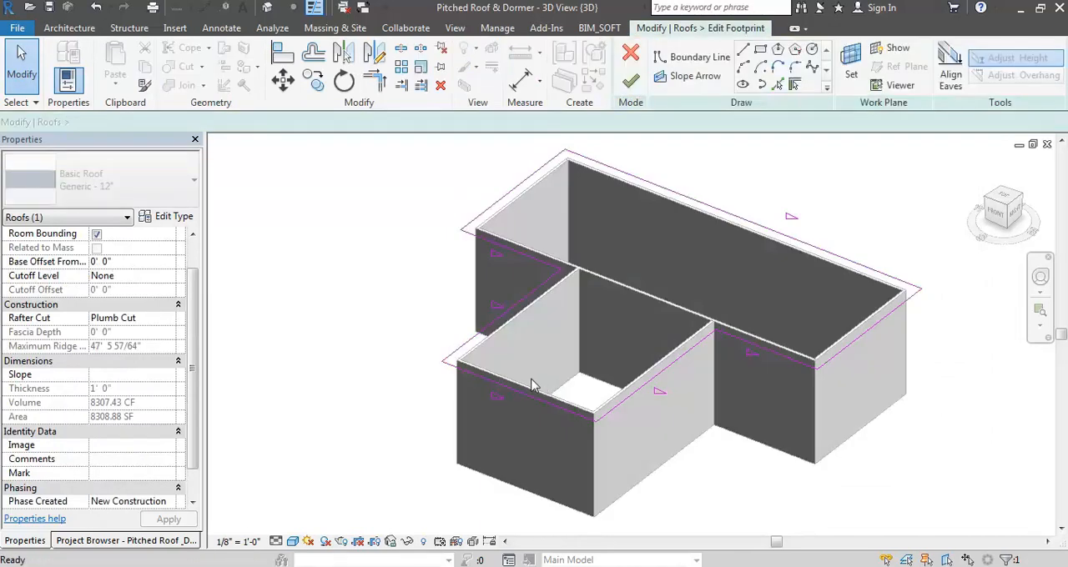
click(522, 399)
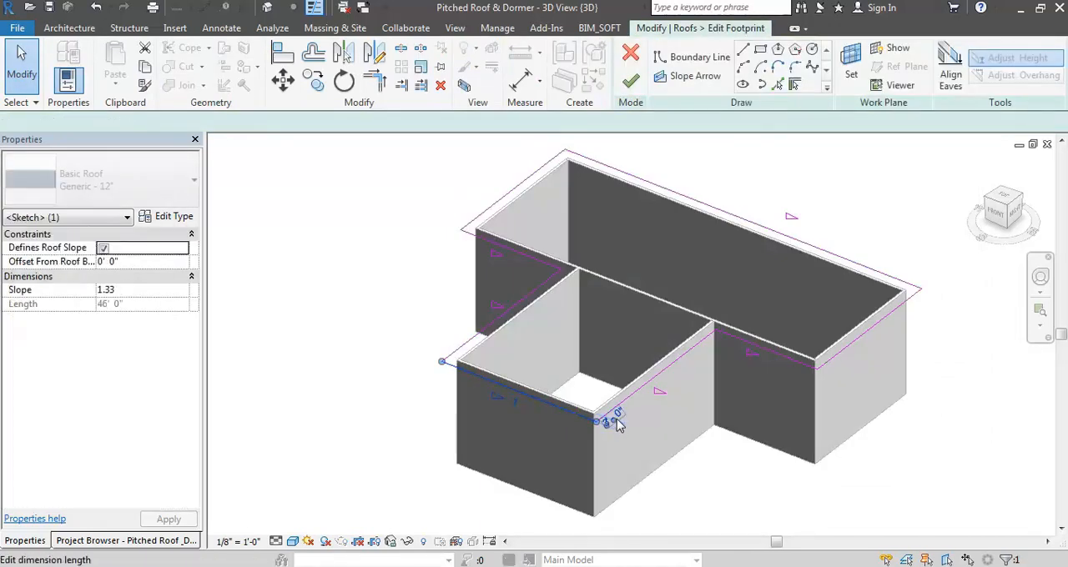
click(512, 406)
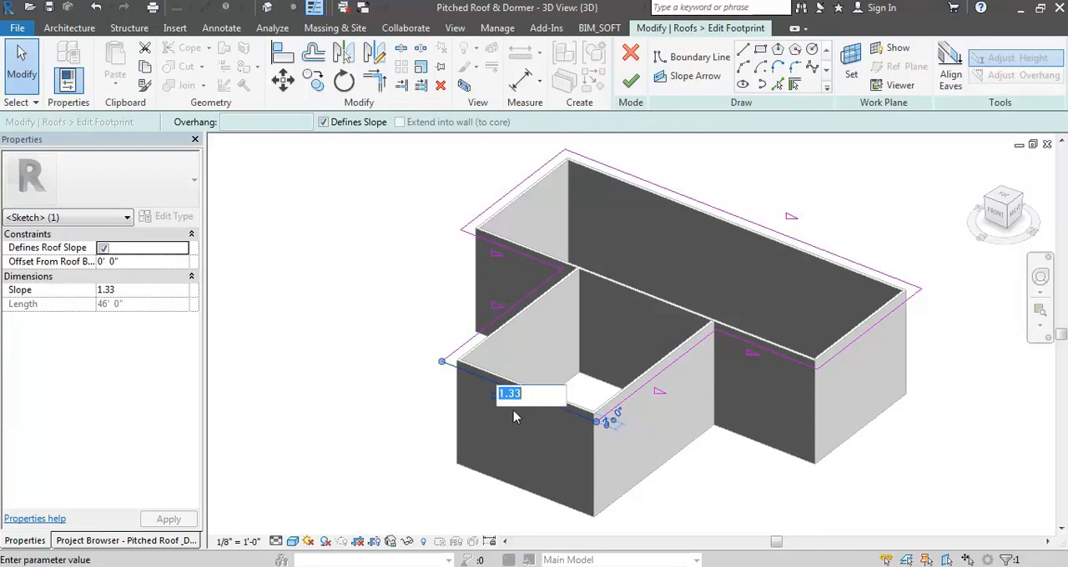
click(663, 389)
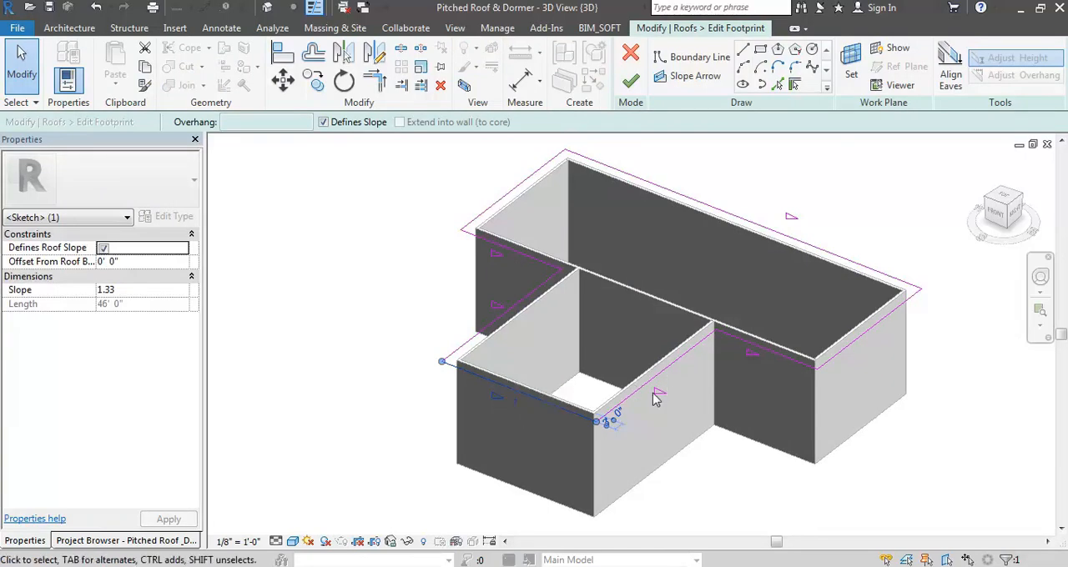
click(655, 394)
click(661, 375)
click(665, 390)
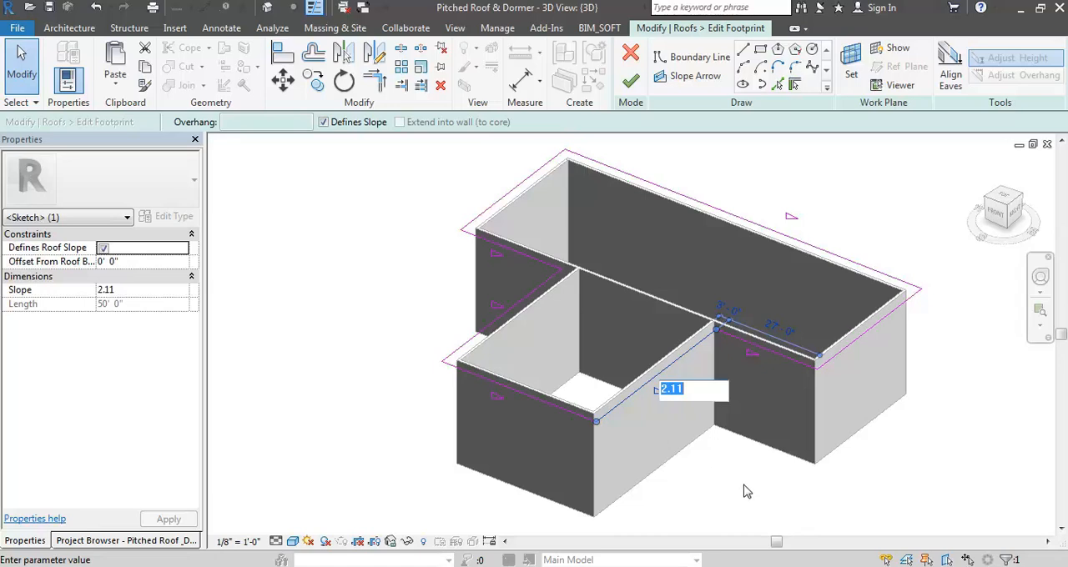
text(2)
key(Return)
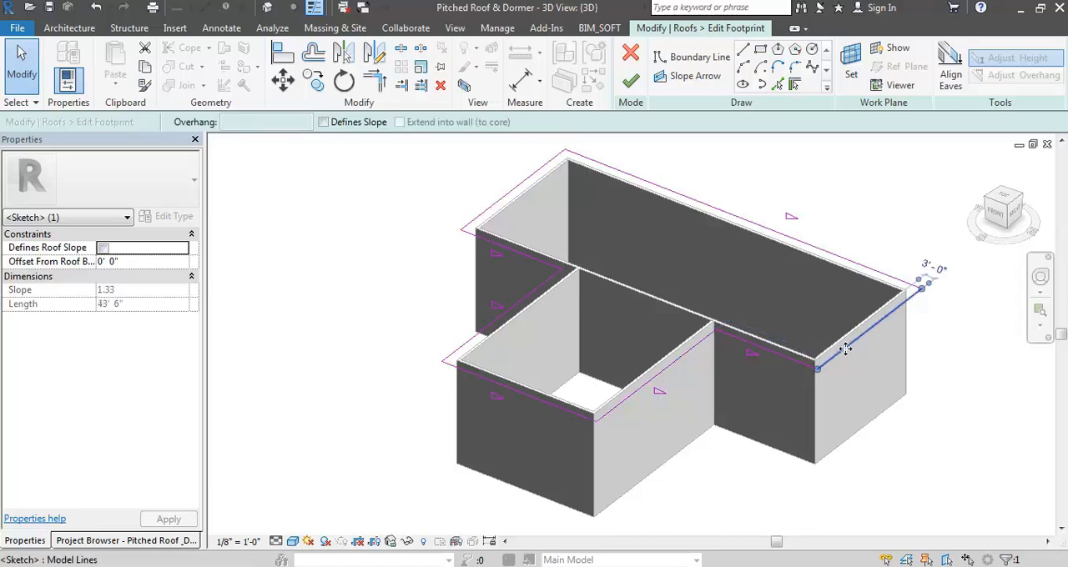
- Check the slope ratio of the main block's front boundary line beside the wing and finish the footprint sketch
click(788, 363)
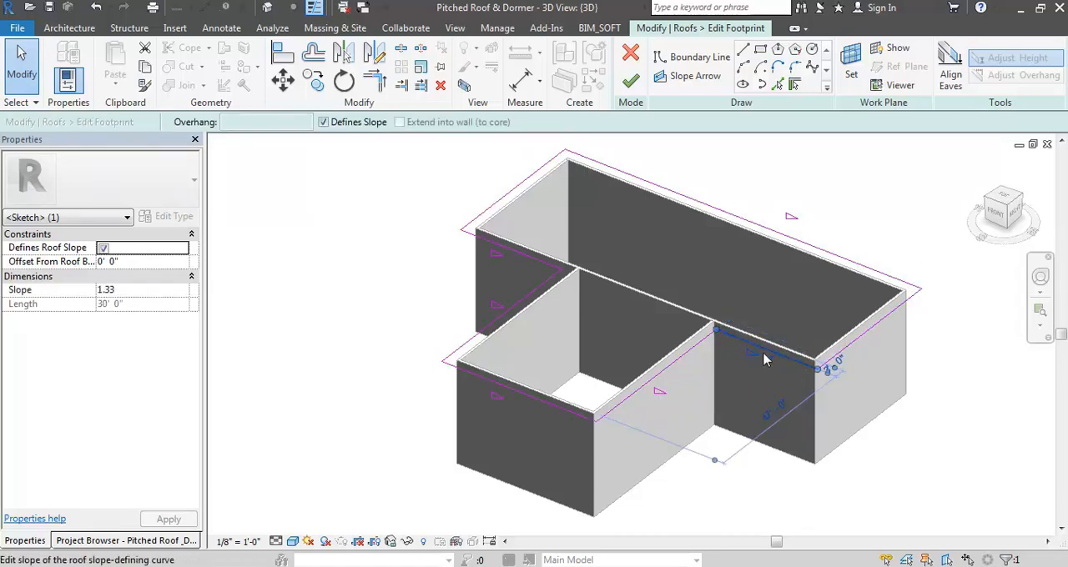
click(755, 357)
click(801, 489)
click(777, 516)
click(630, 83)
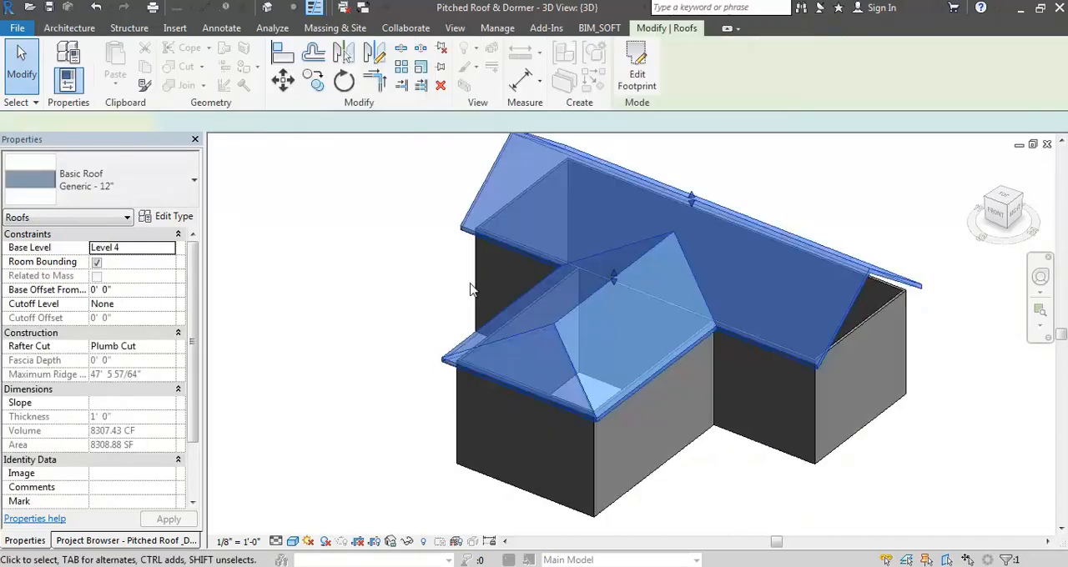
- Attach the tops of the main block's chain of walls to the roof
shift+middle_drag(492, 288, 628, 249)
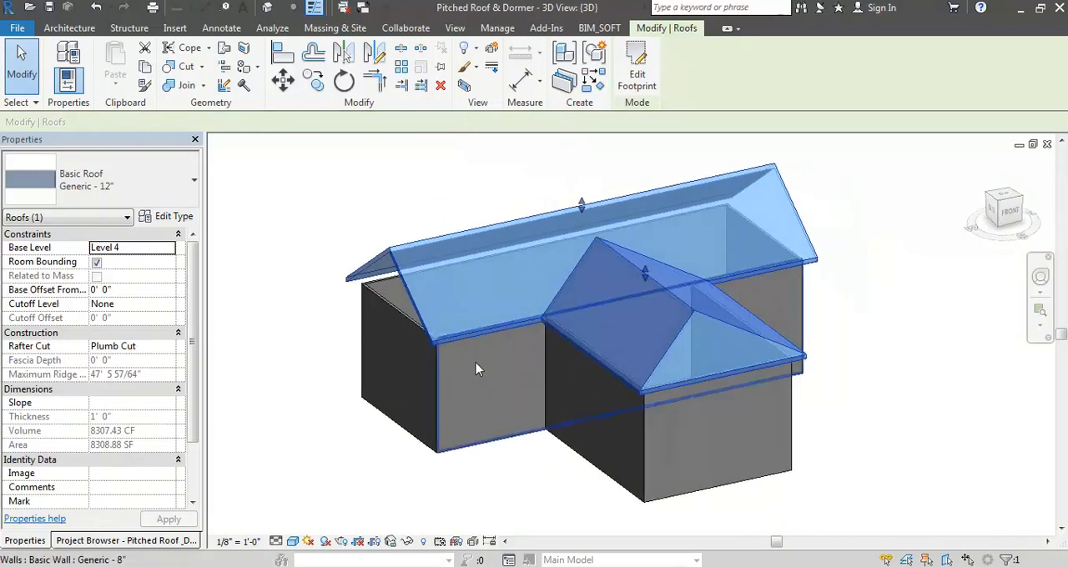
key(Escape)
key(Tab)
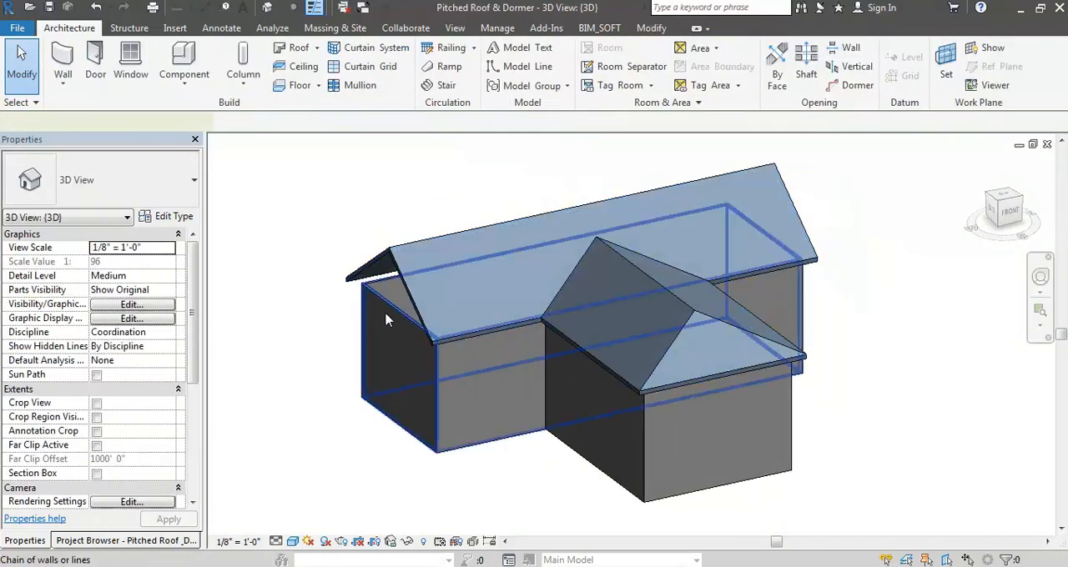
click(386, 320)
shift+middle_drag(385, 313, 313, 313)
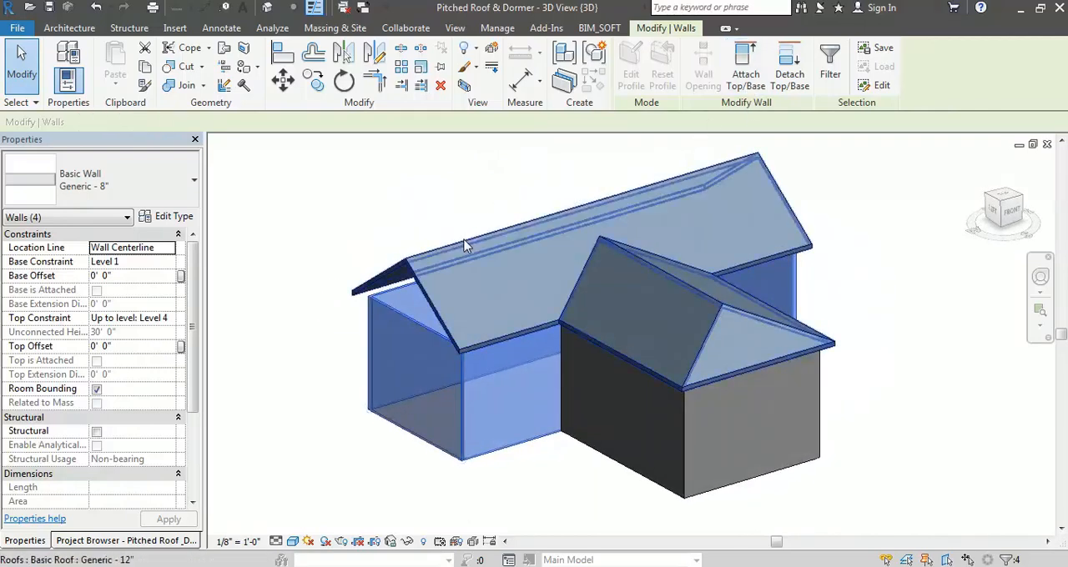
click(437, 398)
key(Escape)
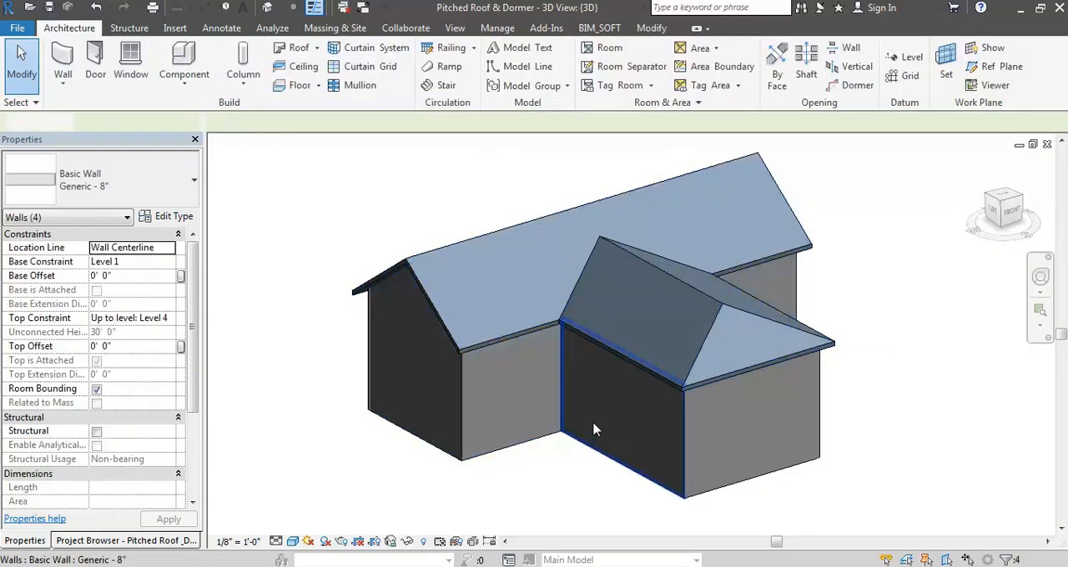
- Attach the tops of the wing's connected walls to the roof
key(Tab)
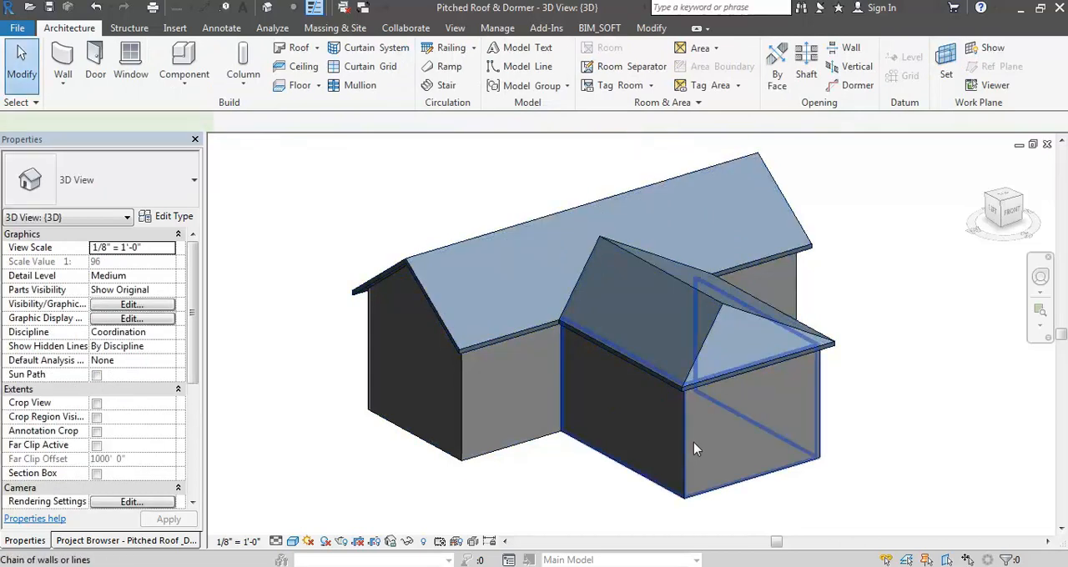
click(694, 440)
click(745, 75)
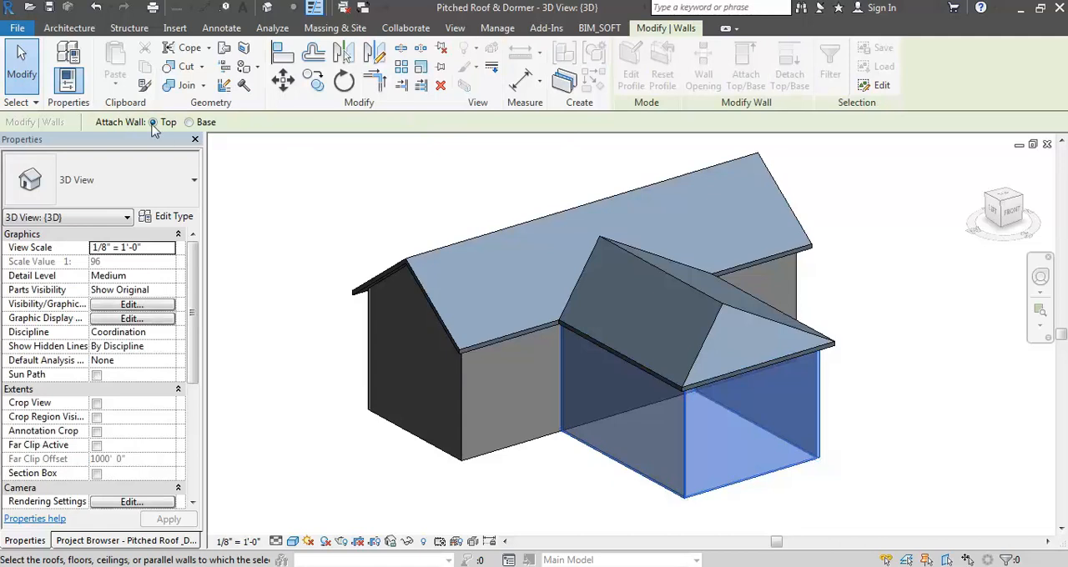
click(681, 296)
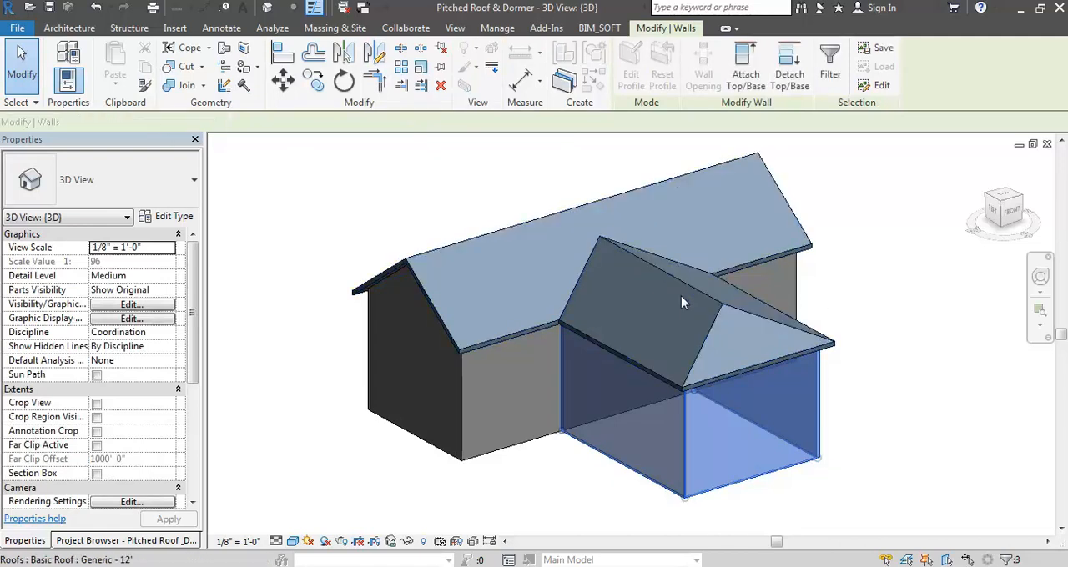
key(Escape)
- Examine the wing's open eave from below in 3D and where the roof overhangs the wall in Section 1, with the section shaded
shift+middle_drag(665, 375, 861, 162)
scroll(830, 232, up, 5)
shift+middle_drag(830, 231, 885, 180)
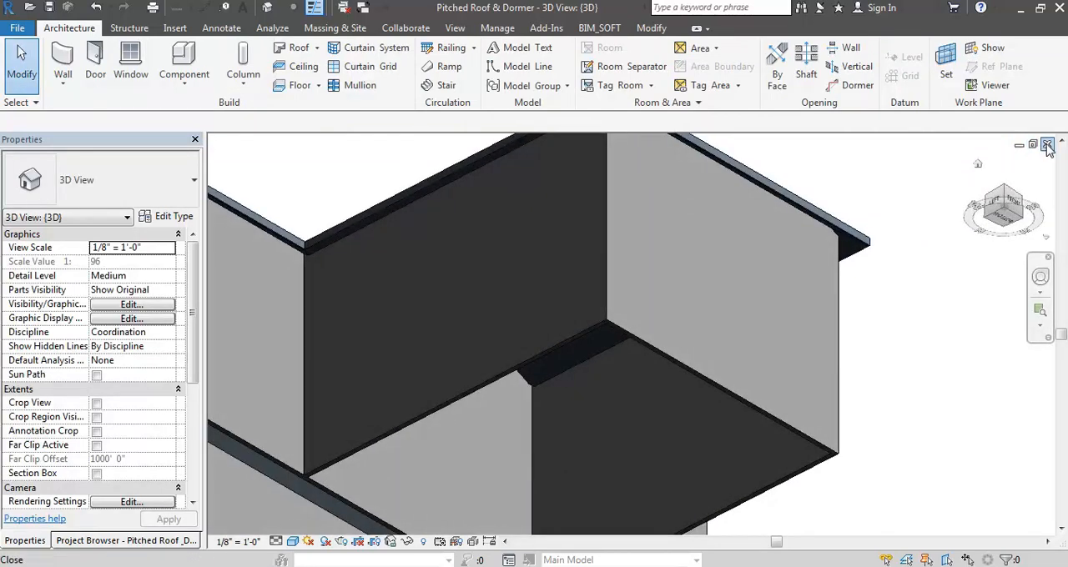
click(1048, 146)
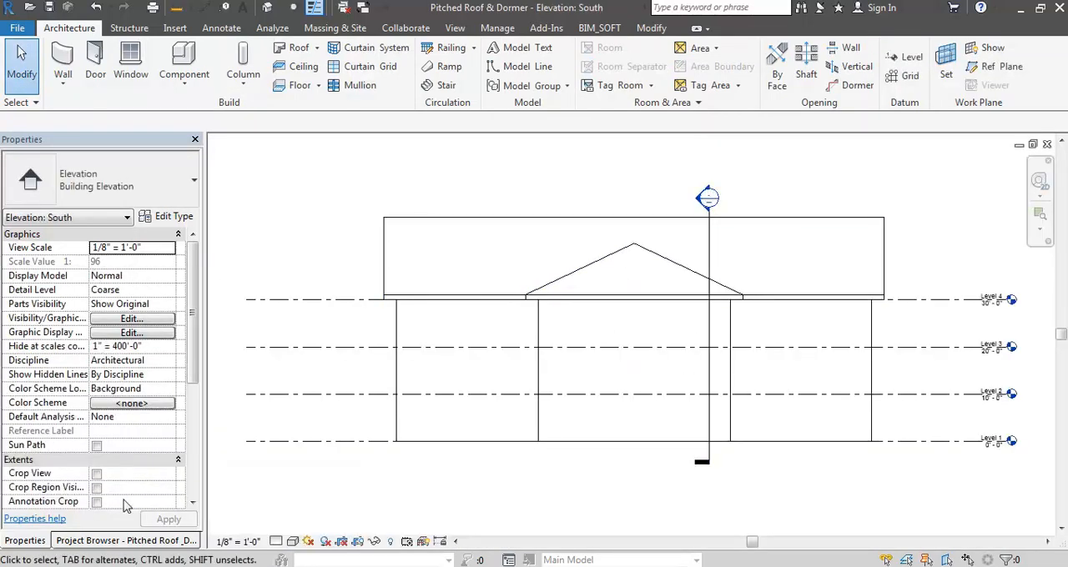
click(92, 541)
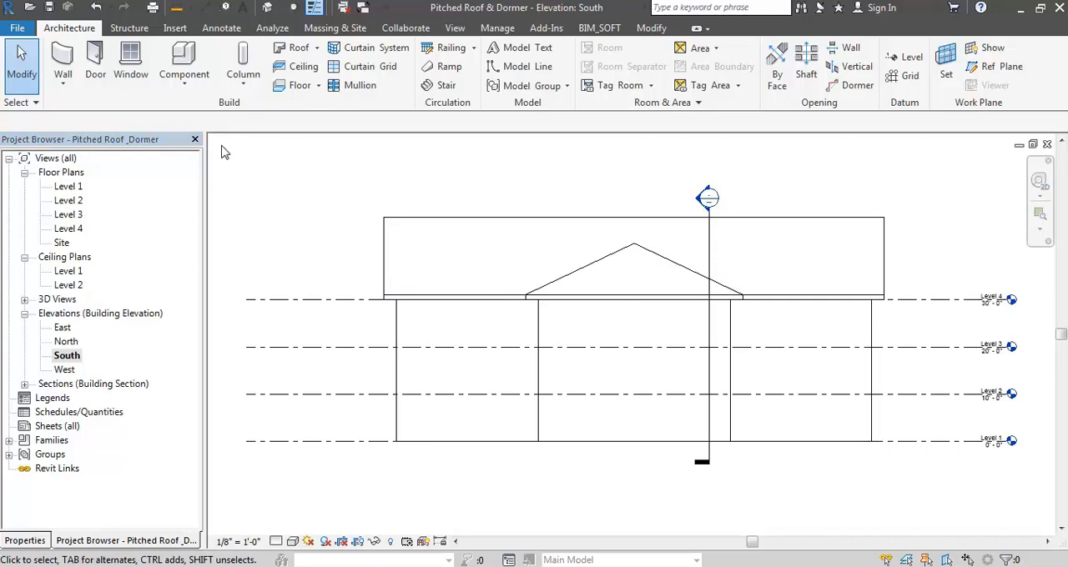
double_click(61, 243)
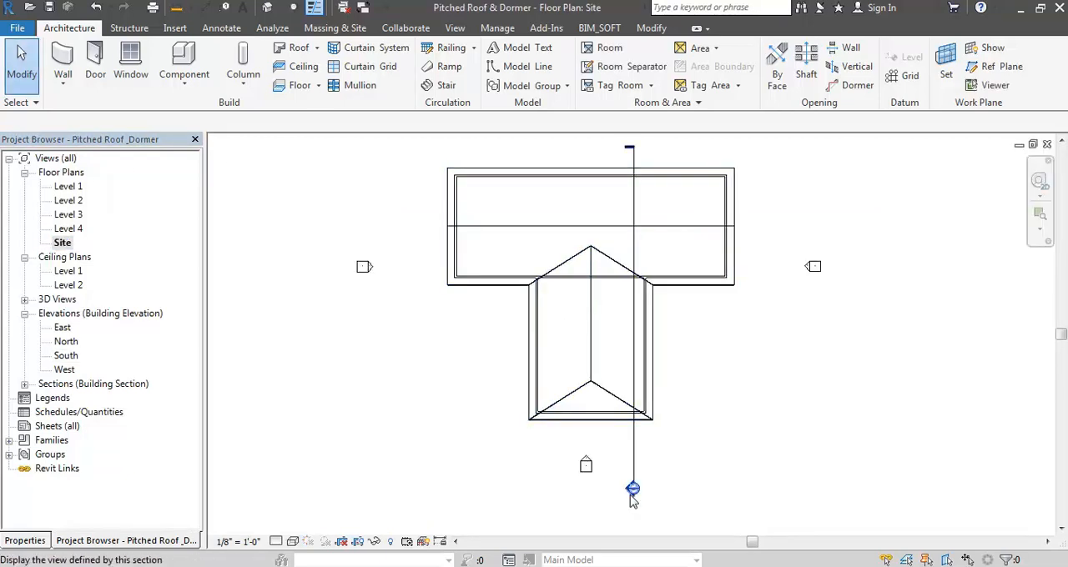
double_click(634, 488)
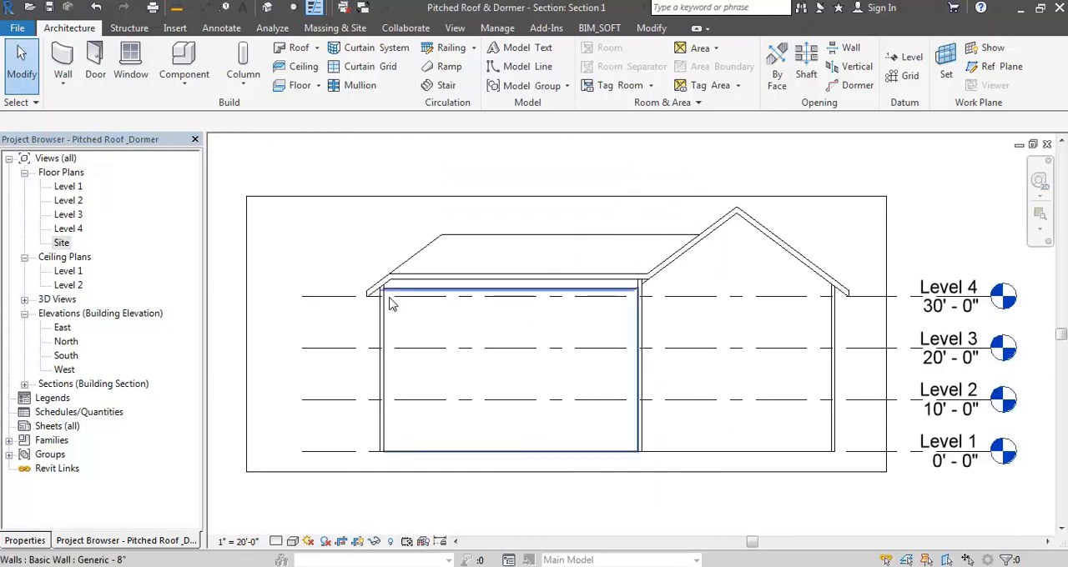
scroll(397, 311, up, 6)
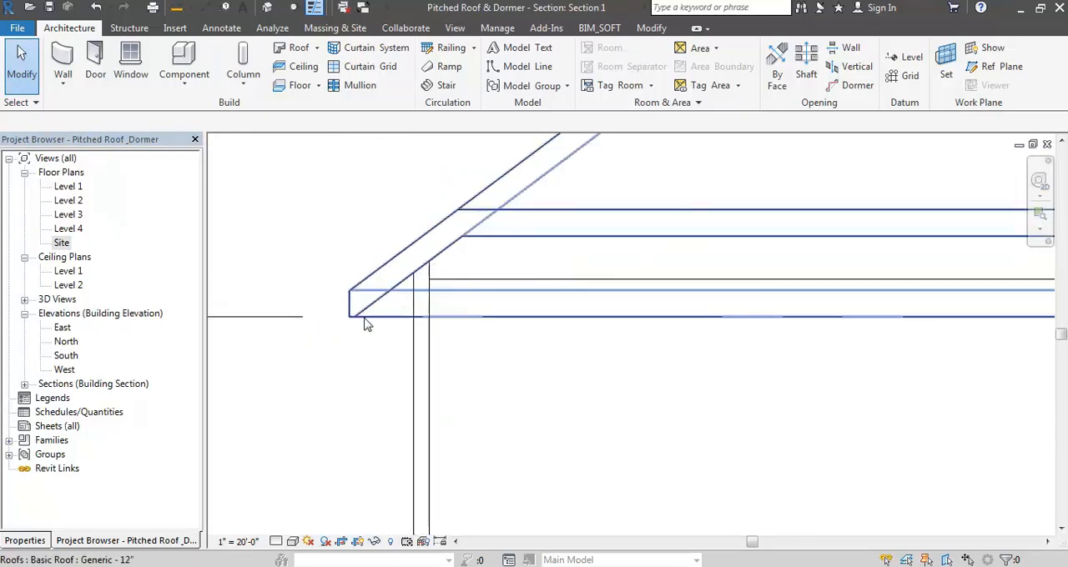
scroll(435, 288, down, 5)
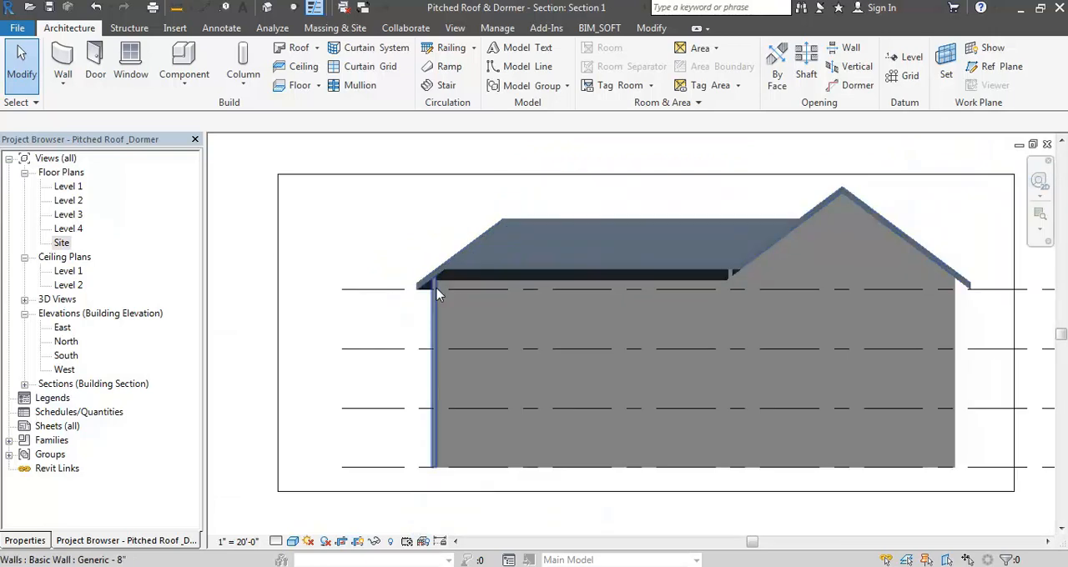
- Return to the default 3D view, start a roof soffit on Level 4, and pick the wing's front wall as a boundary line
click(1047, 145)
click(281, 8)
click(308, 33)
shift+middle_drag(721, 261, 821, 294)
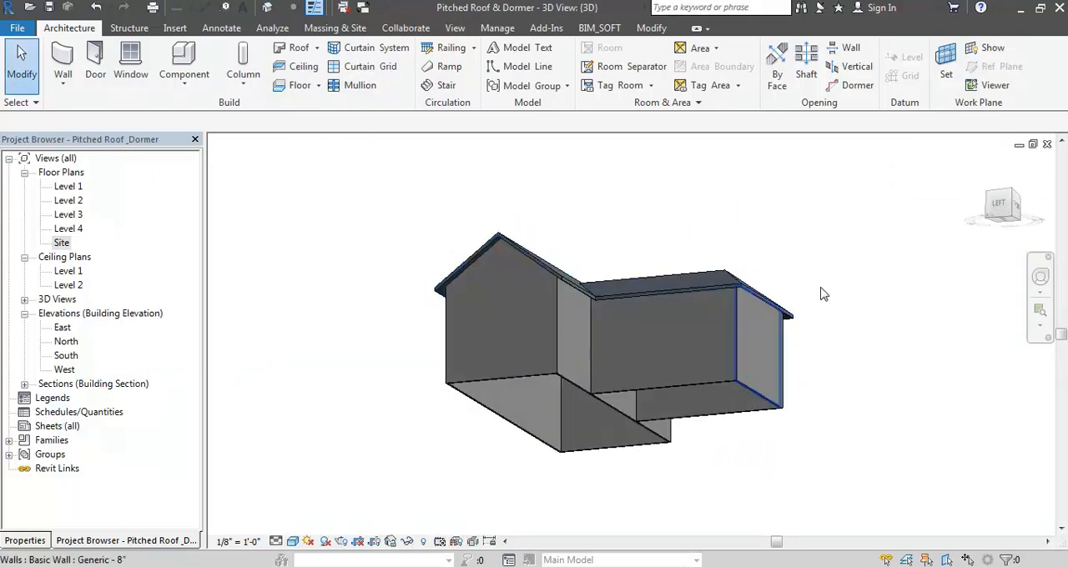
scroll(822, 293, up, 5)
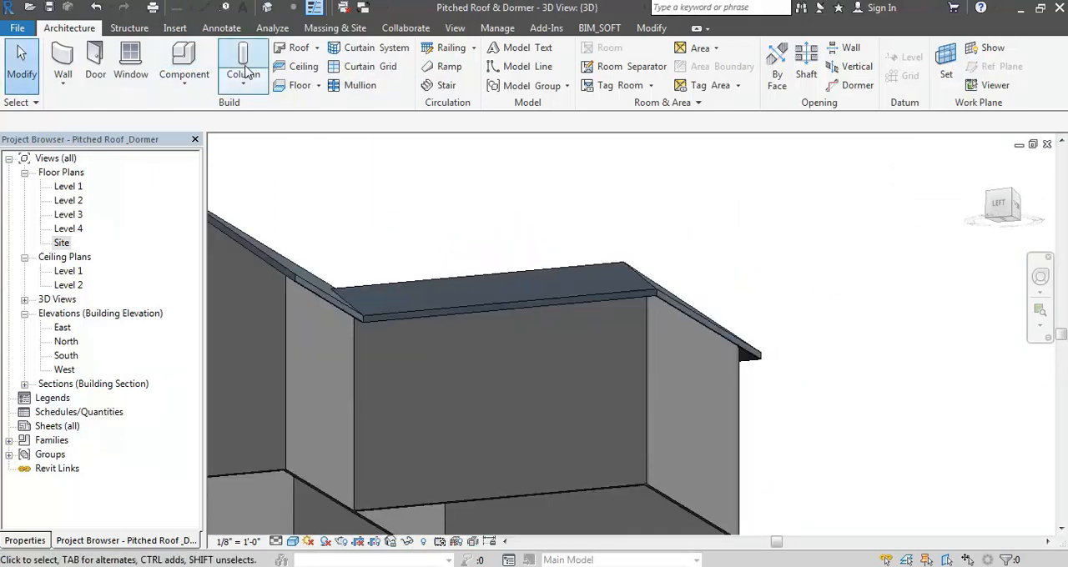
click(317, 48)
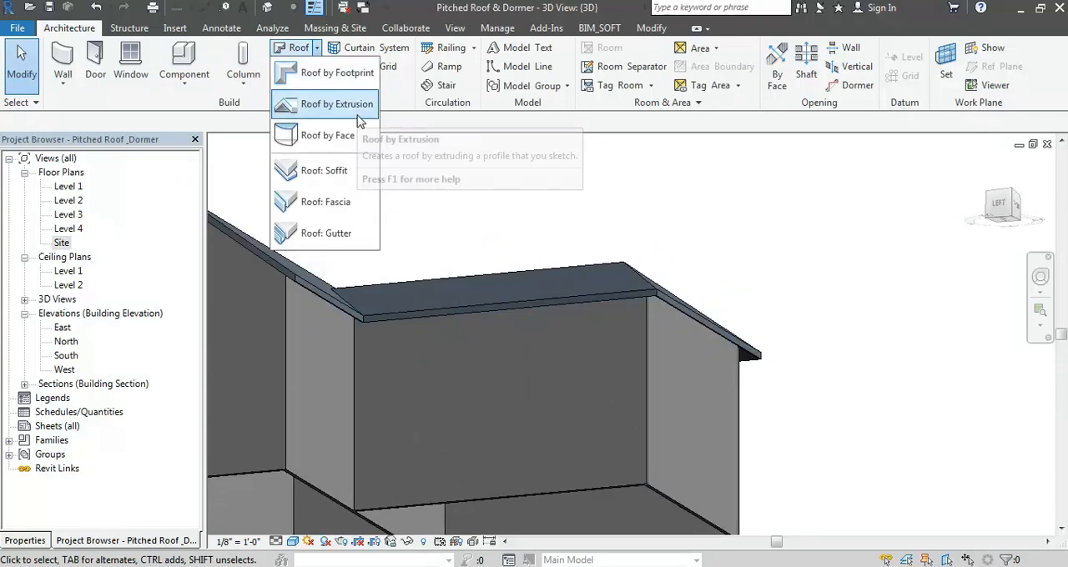
click(351, 182)
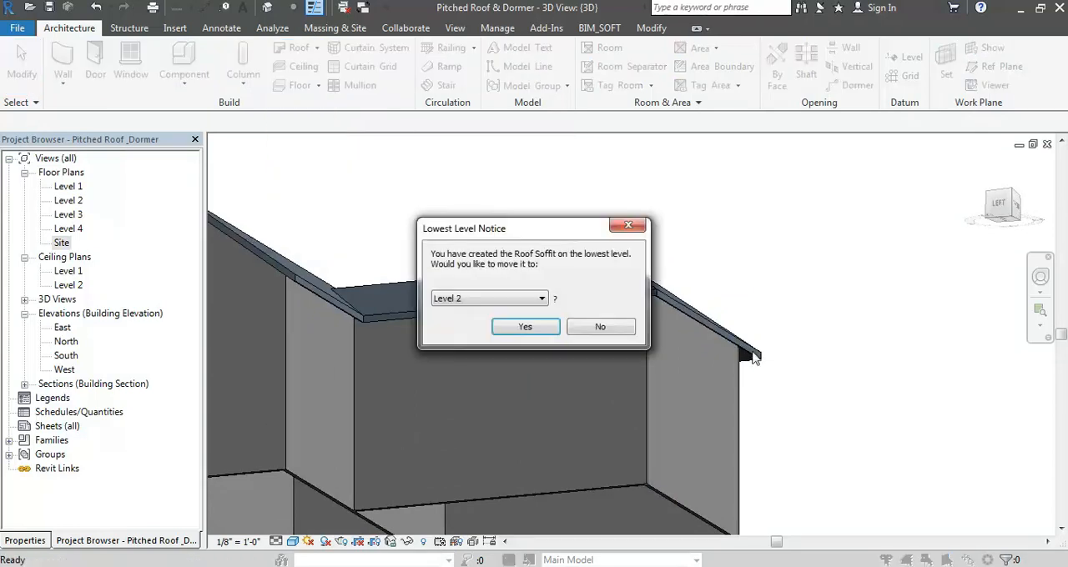
click(493, 306)
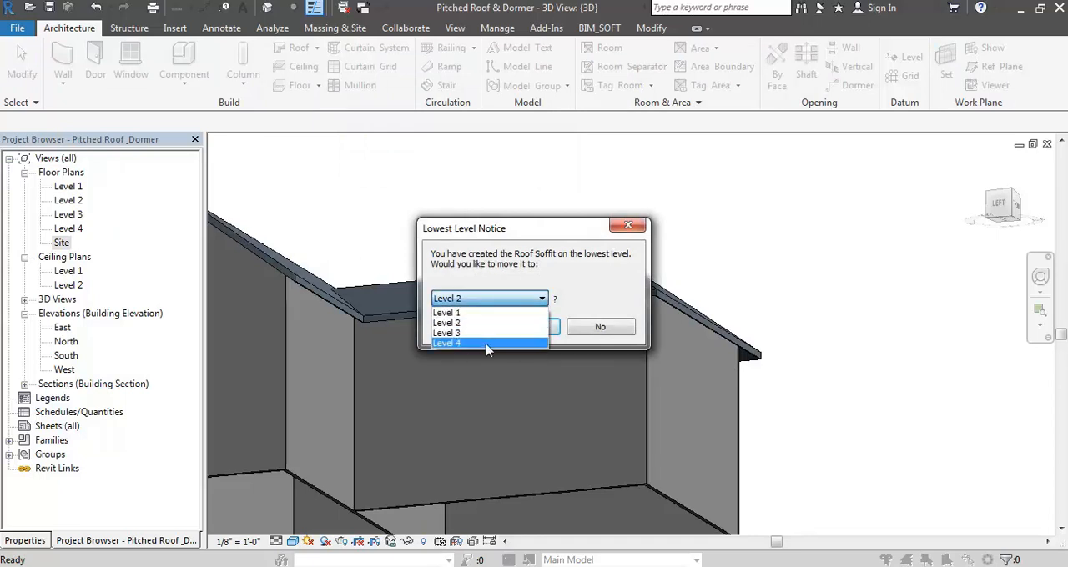
click(488, 346)
click(521, 328)
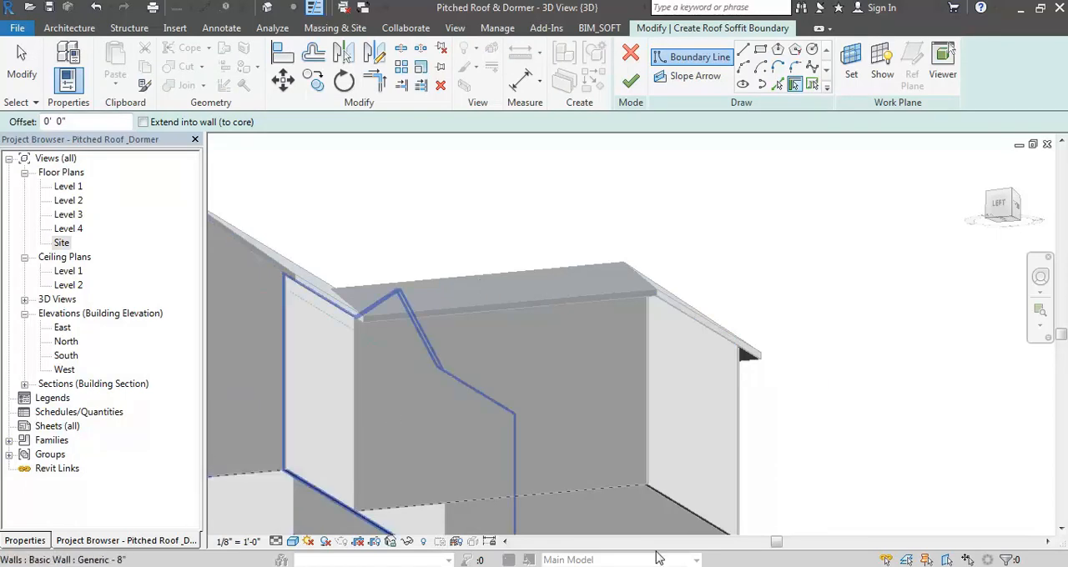
click(724, 434)
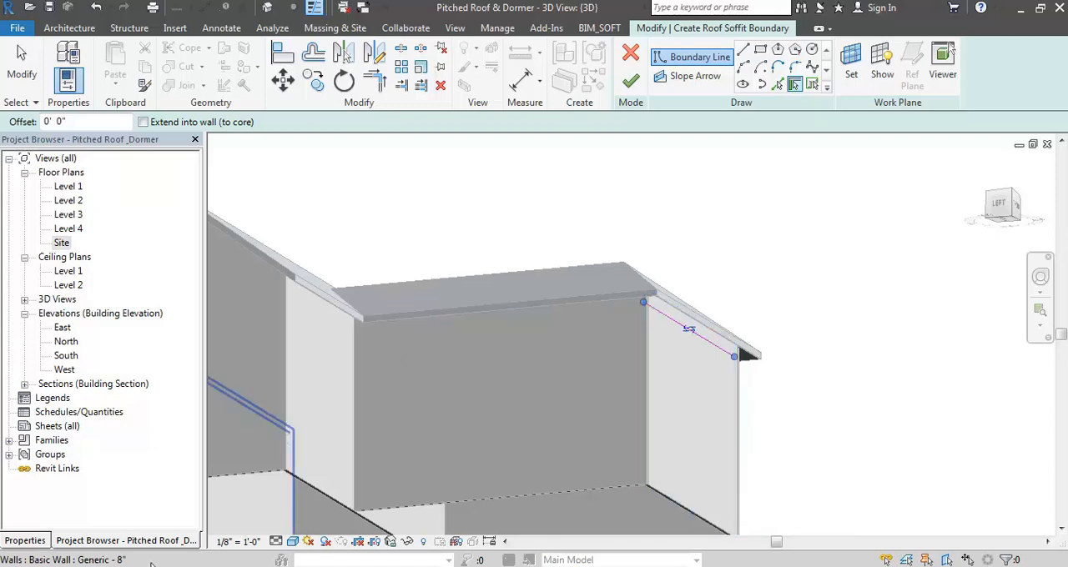
- In the Site plan, pick soffit boundary lines along the outer faces of the wing's front and side walls
double_click(61, 243)
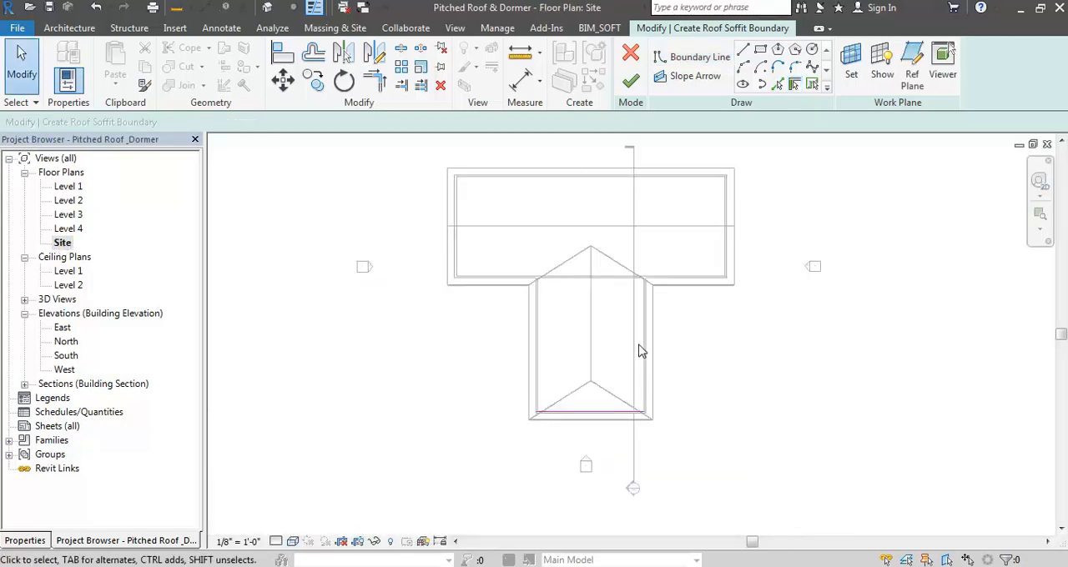
scroll(586, 386, up, 2)
scroll(543, 398, up, 1)
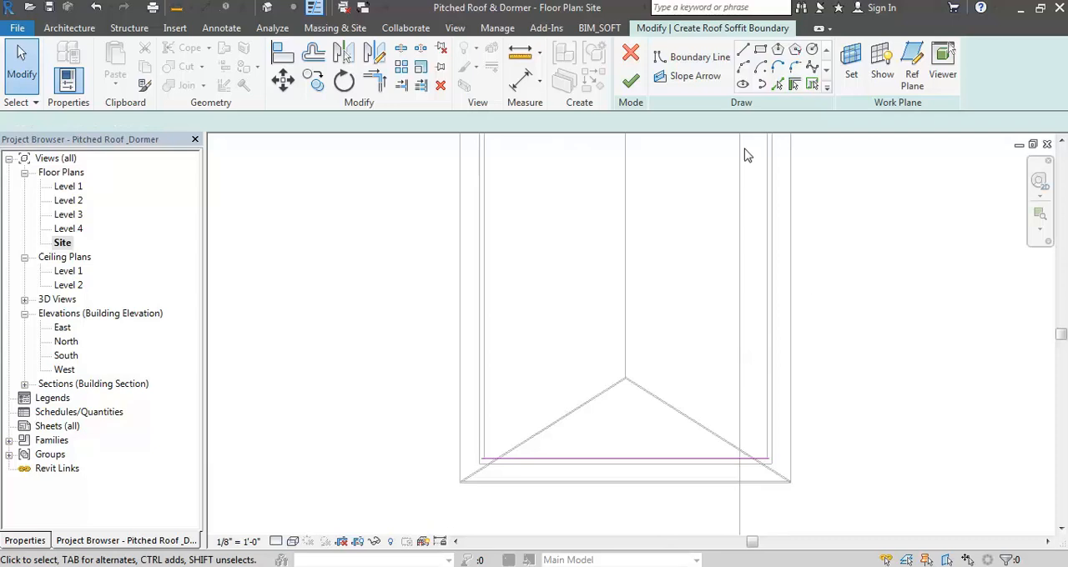
click(777, 86)
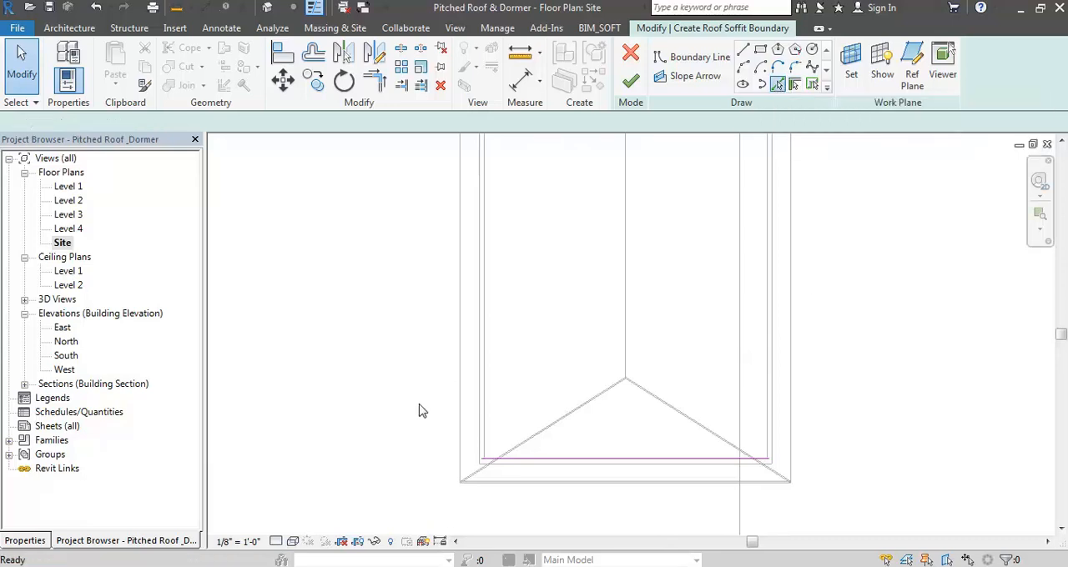
click(482, 398)
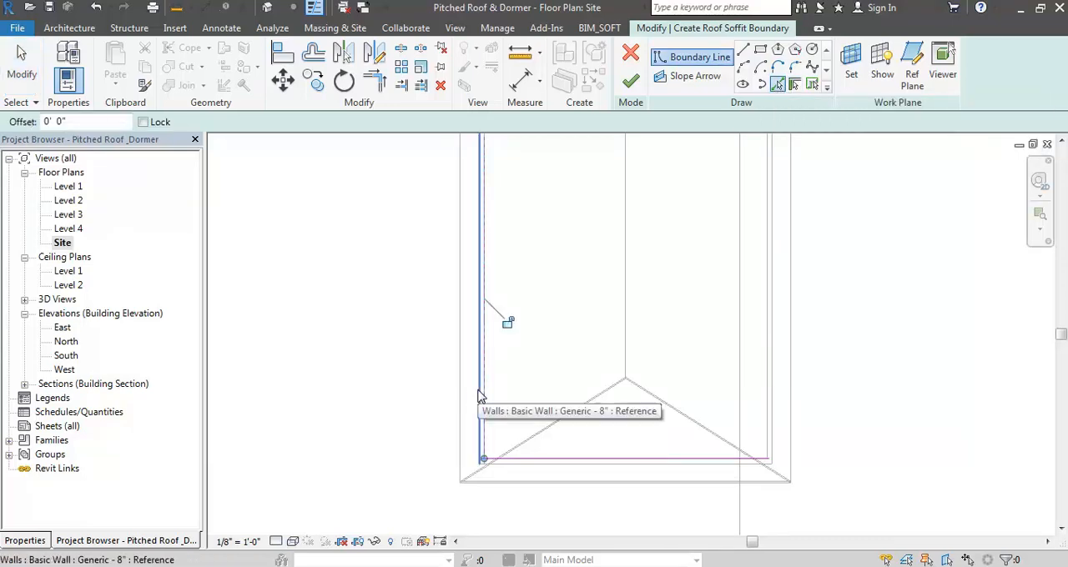
click(520, 468)
click(776, 427)
key(Escape)
- Remove the extra soffit boundary lines on the inner faces of the wing's front and left walls
click(739, 465)
key(Escape)
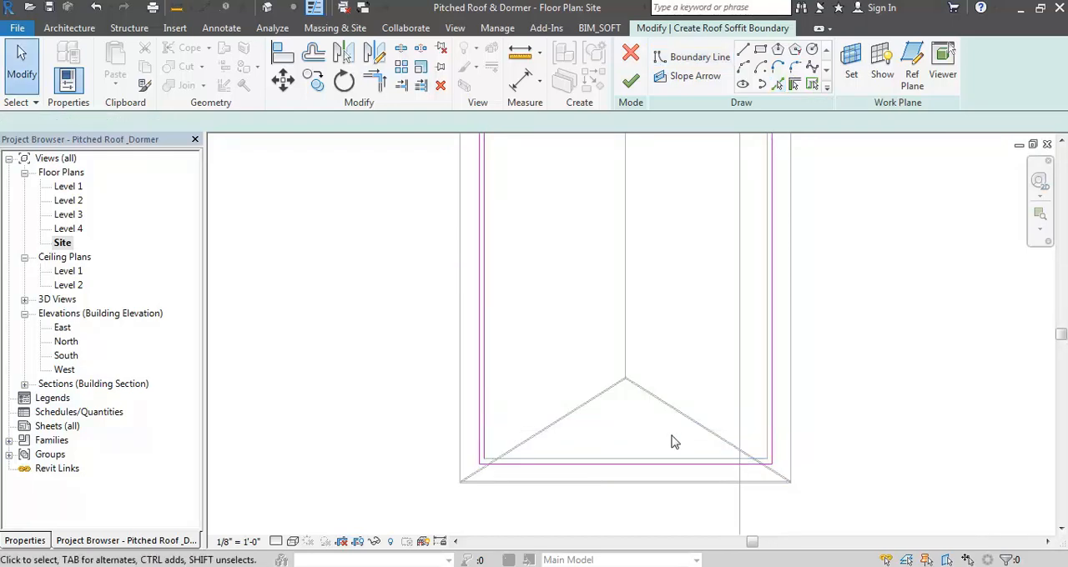
click(490, 423)
key(Escape)
- Pick the two valley lines and the wing's side and front eave edges as the soffit's outer boundary
scroll(544, 470, down, 4)
scroll(562, 399, up, 2)
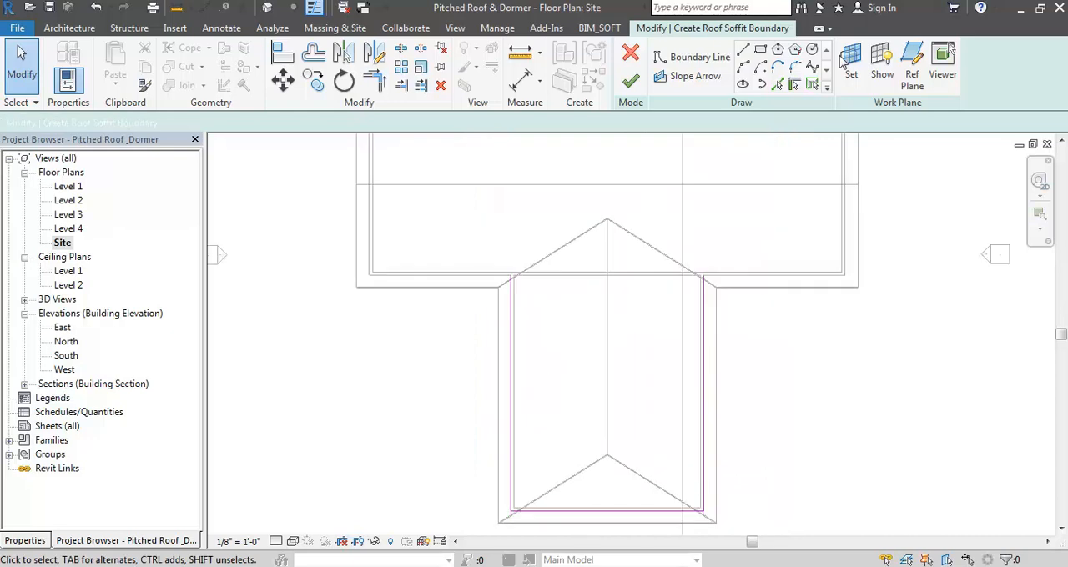
click(778, 85)
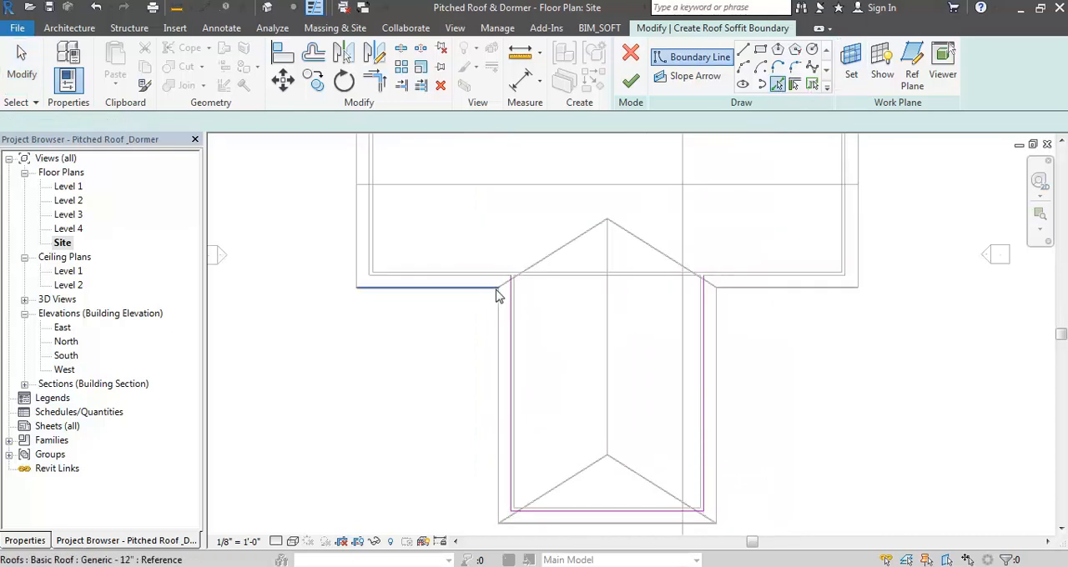
click(541, 261)
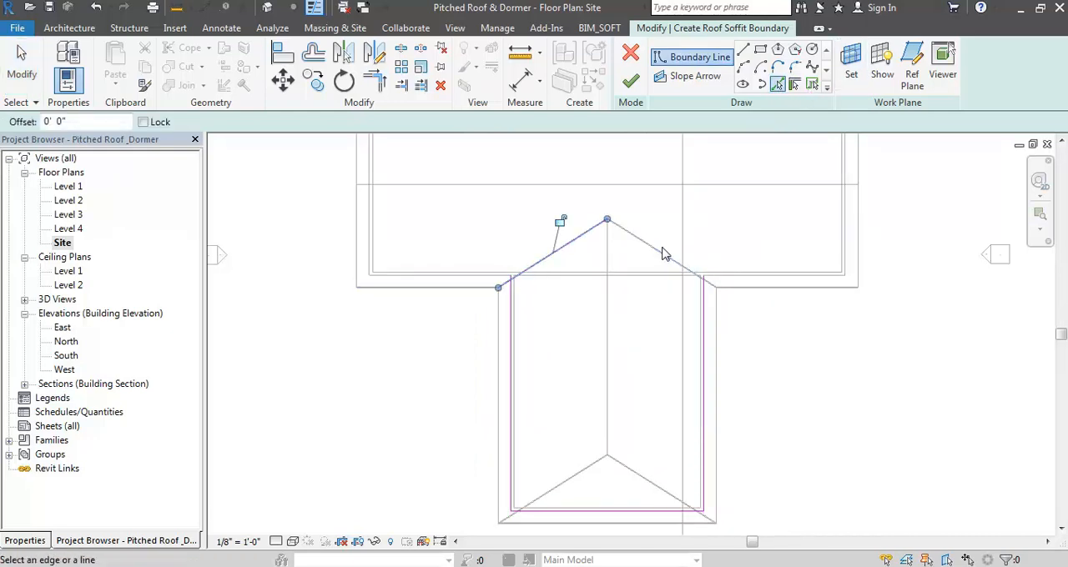
click(663, 257)
click(718, 347)
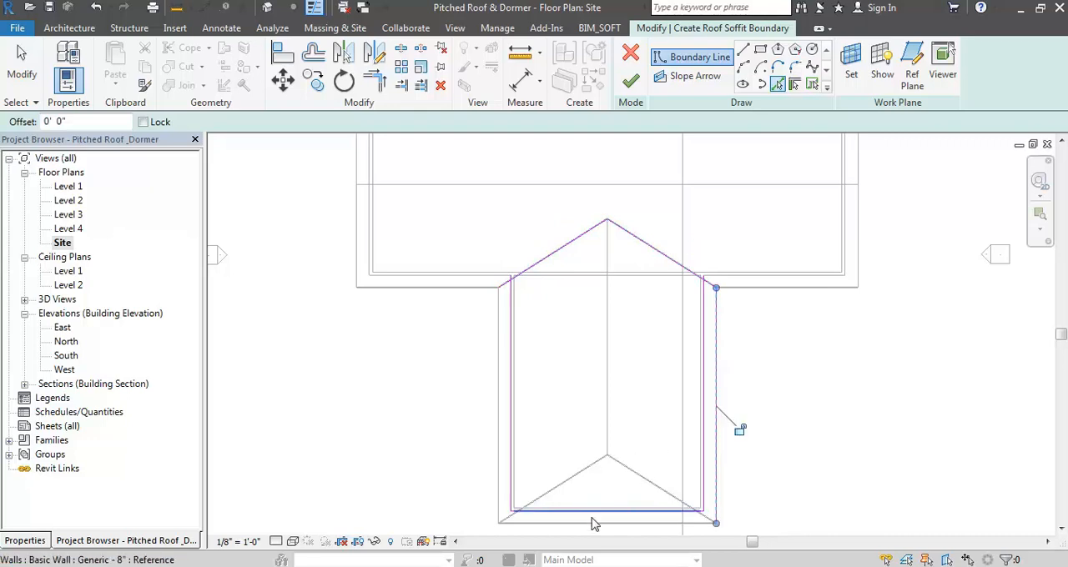
click(495, 457)
key(Escape)
- Trim the valley lines to the side wall lines to close the U-shaped soffit boundary, and finish the sketch
key(t)
key(r)
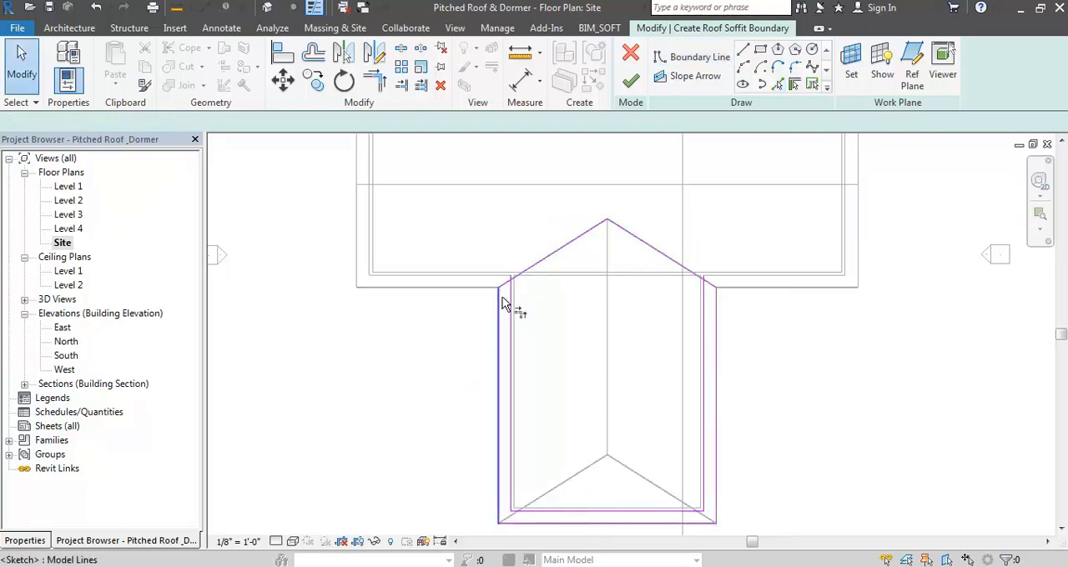
click(504, 285)
click(512, 302)
click(710, 290)
click(710, 291)
key(Escape)
key(Escape)
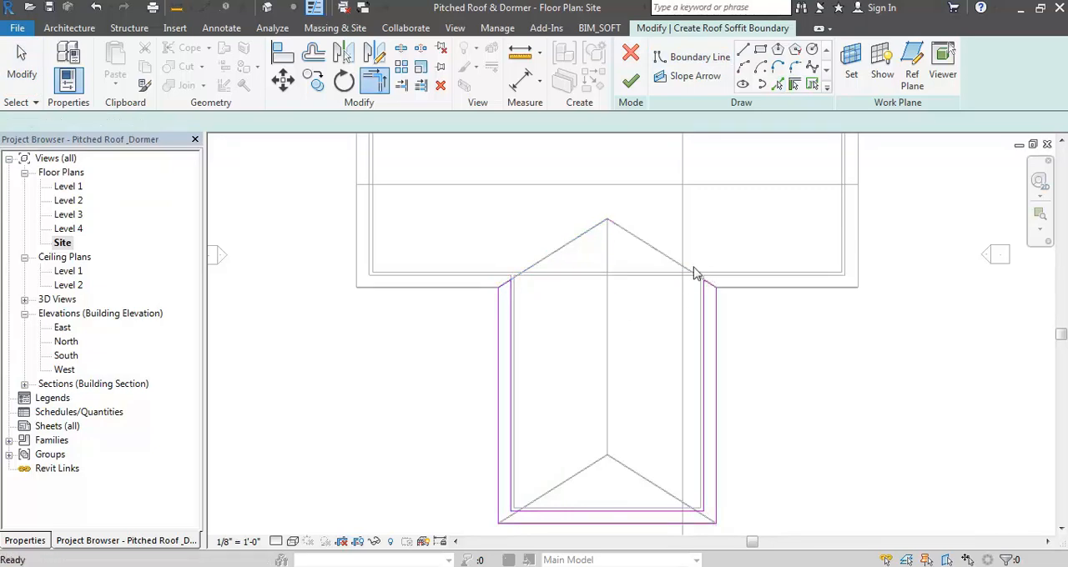
click(632, 81)
- Open Section 1 from the Site plan and examine the new soffit at the wing's eave
scroll(676, 475, down, 4)
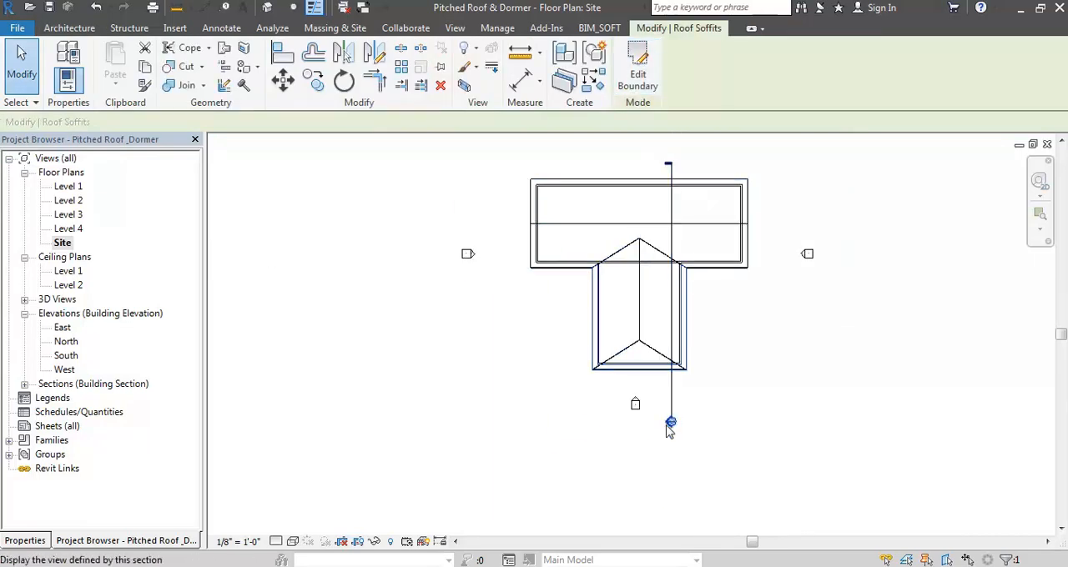
double_click(670, 426)
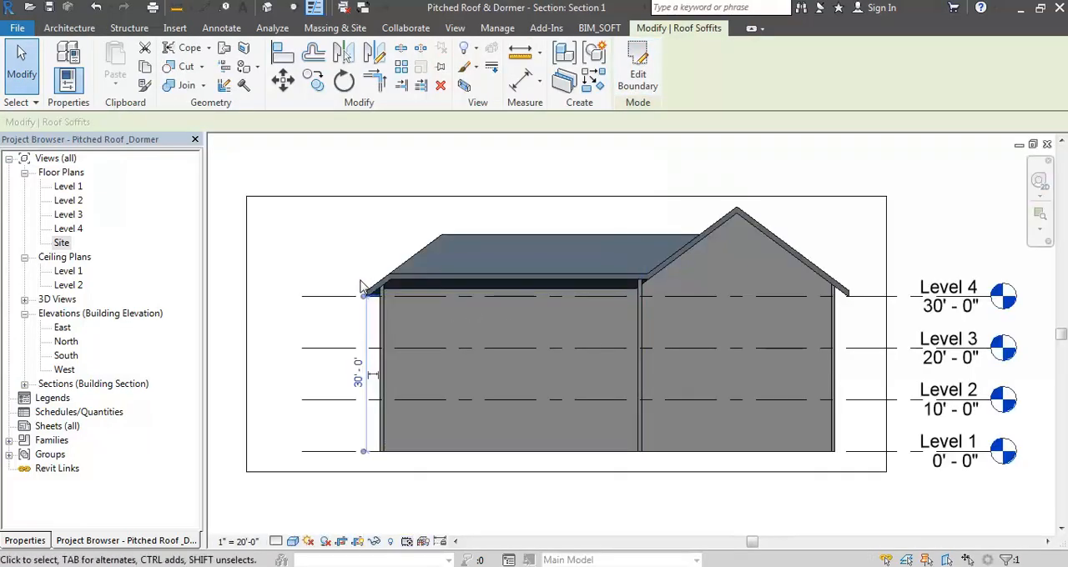
scroll(360, 286, up, 5)
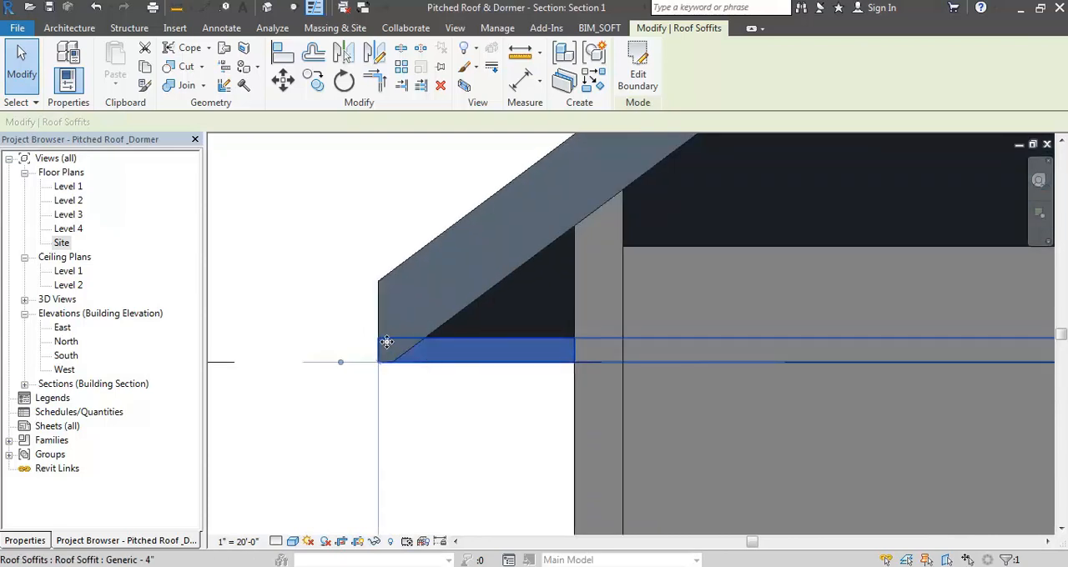
- Examine the wing's soffit at the eave in Section 1 and the 3D view, and switch the 3D view to wireframe
scroll(397, 329, up, 2)
scroll(409, 326, down, 4)
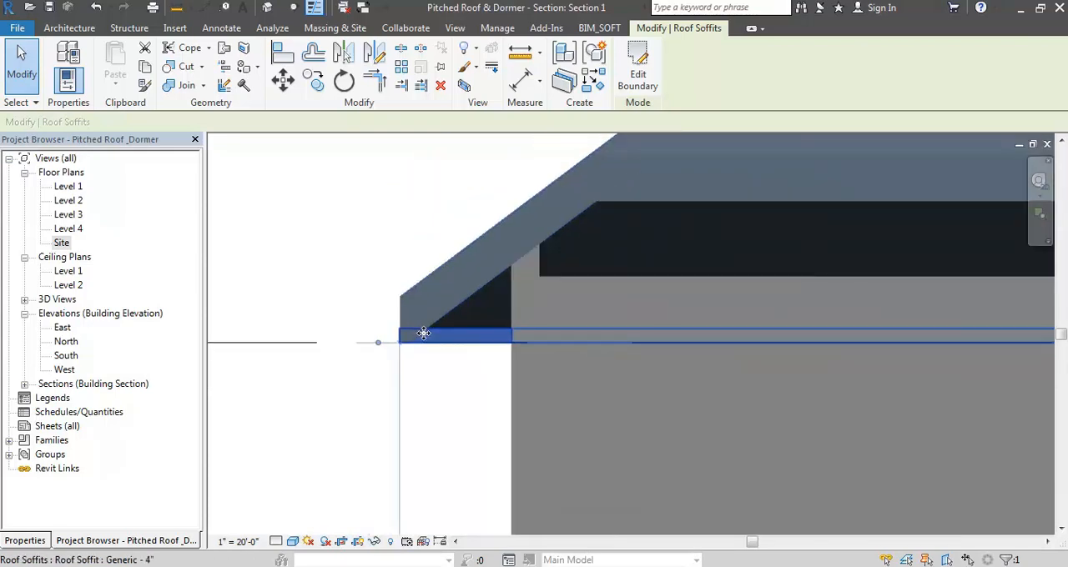
scroll(422, 335, down, 2)
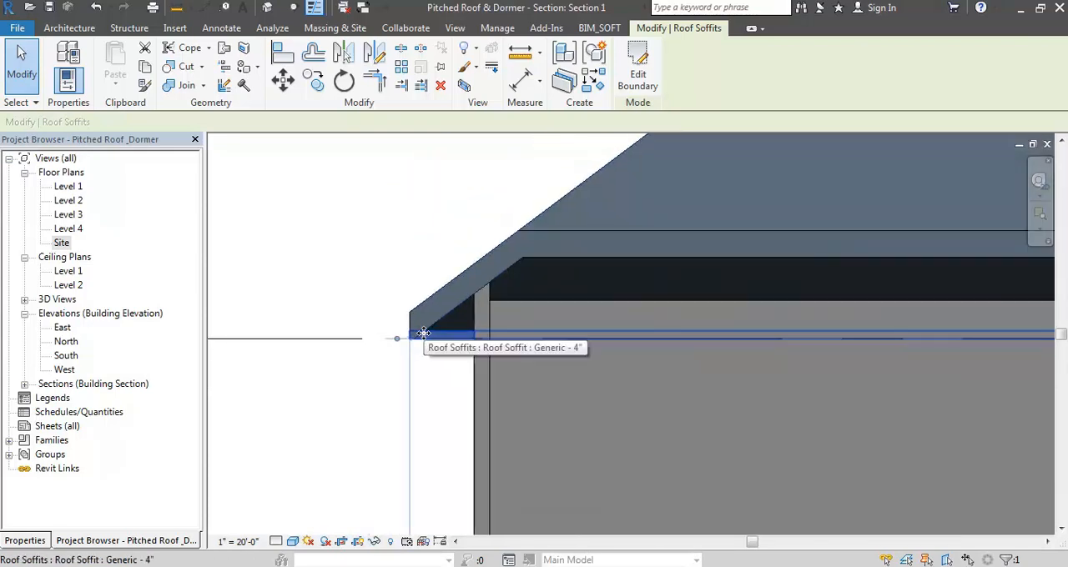
click(267, 9)
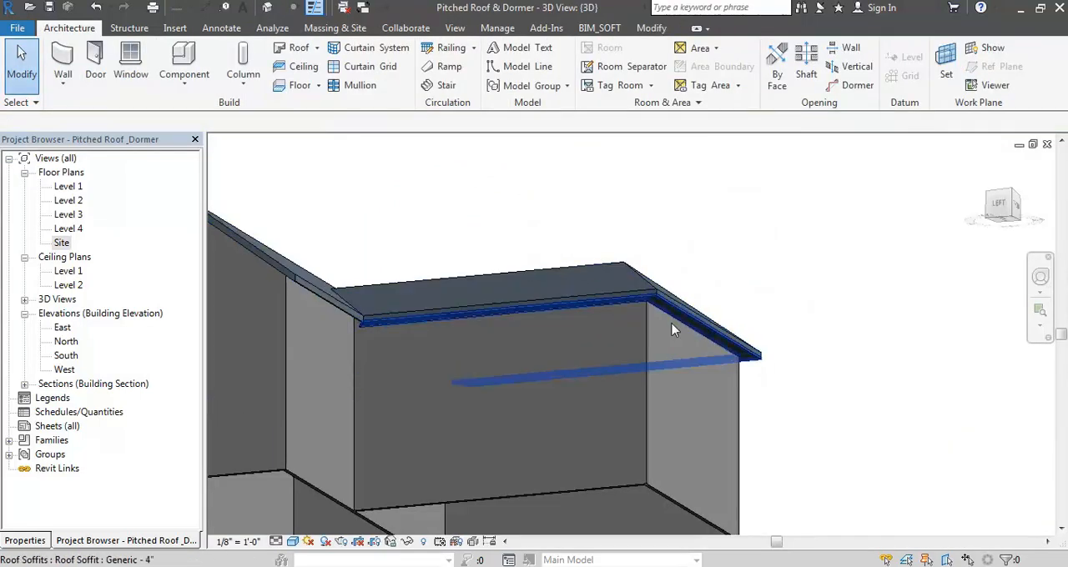
shift+middle_drag(659, 315, 762, 431)
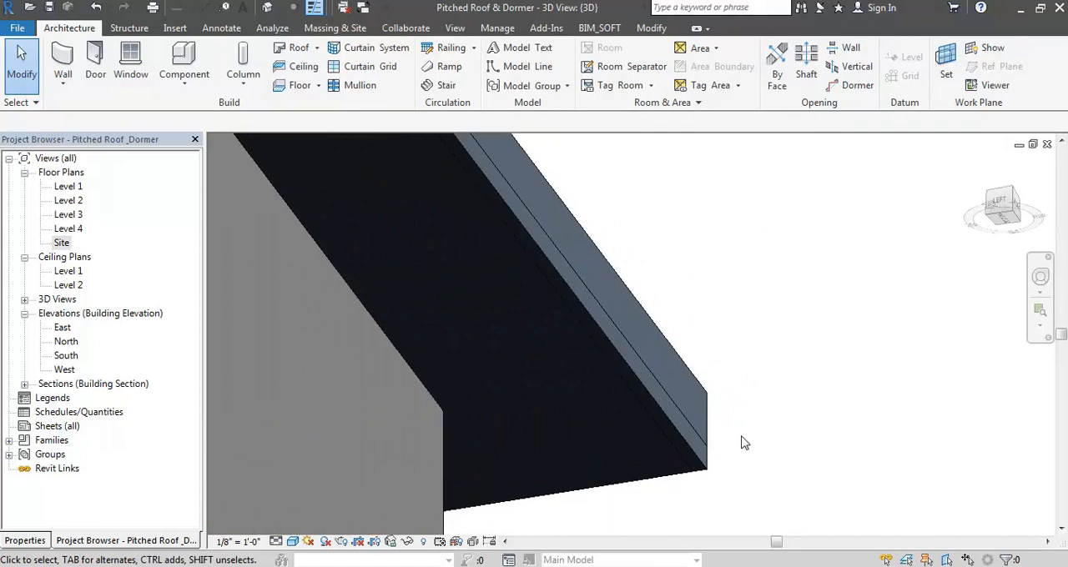
key(w)
key(f)
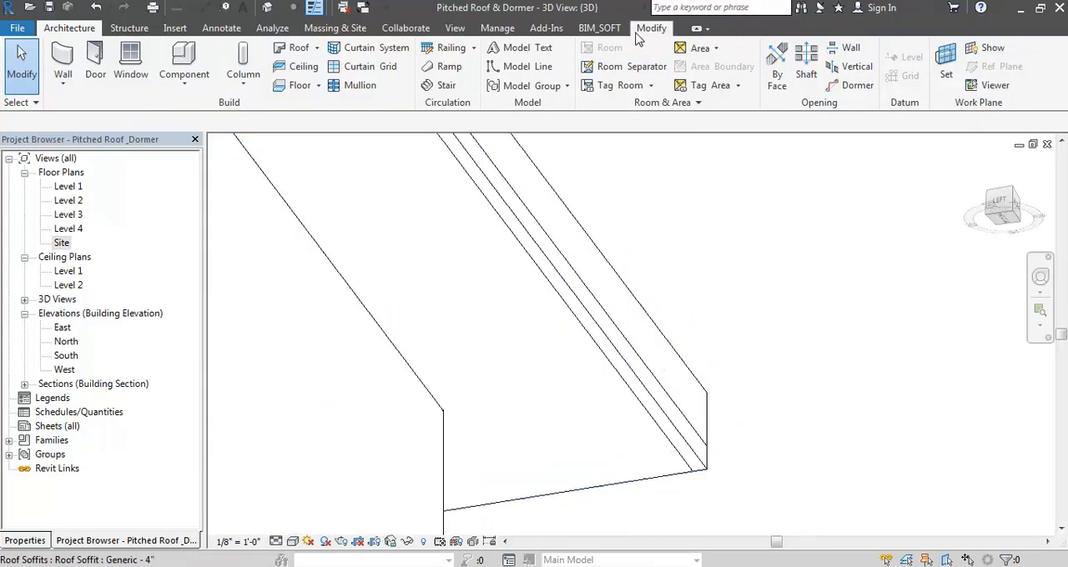
- Inspect the wing soffit's type options and the layer structure of its Generic - 4" type, leaving them as they are
click(651, 27)
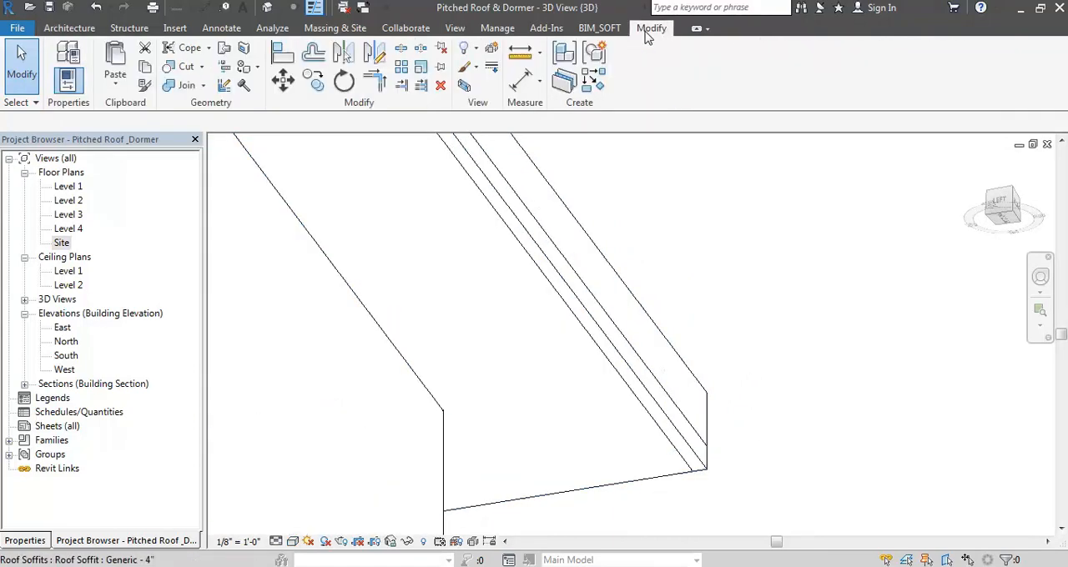
click(606, 373)
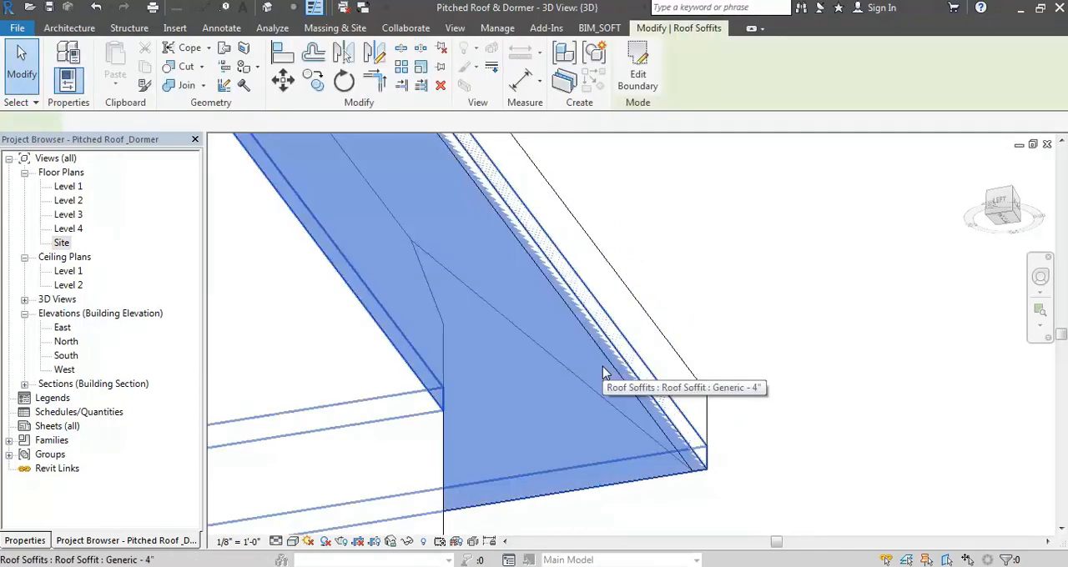
click(69, 539)
click(25, 541)
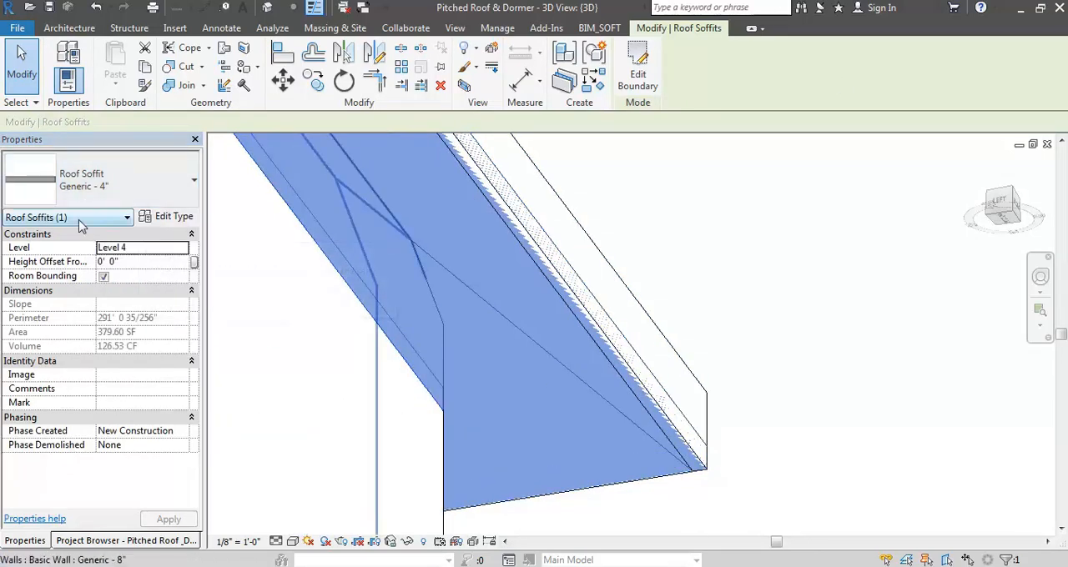
click(146, 194)
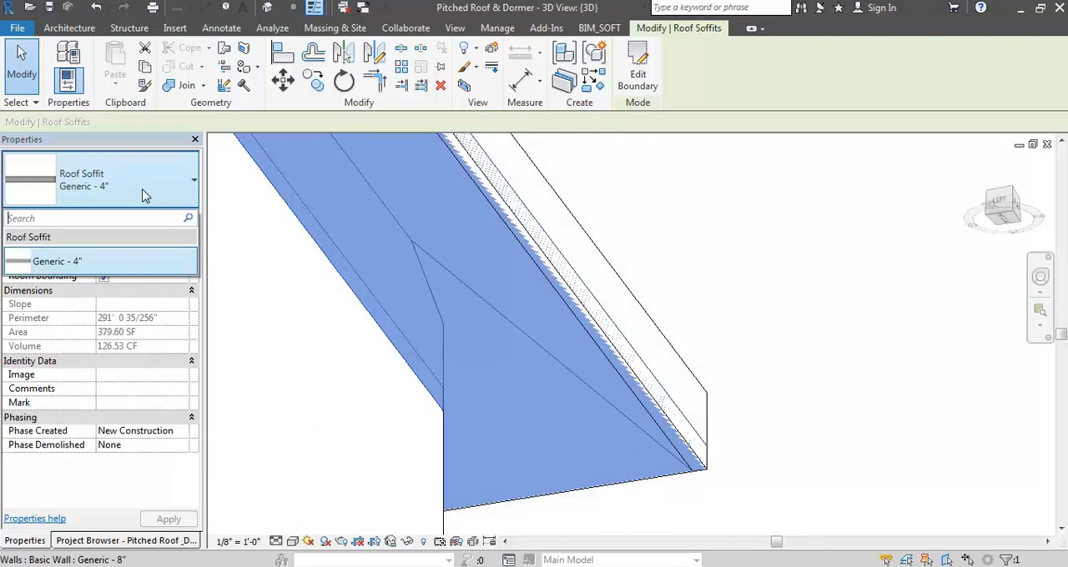
click(145, 196)
click(163, 219)
click(248, 166)
click(249, 166)
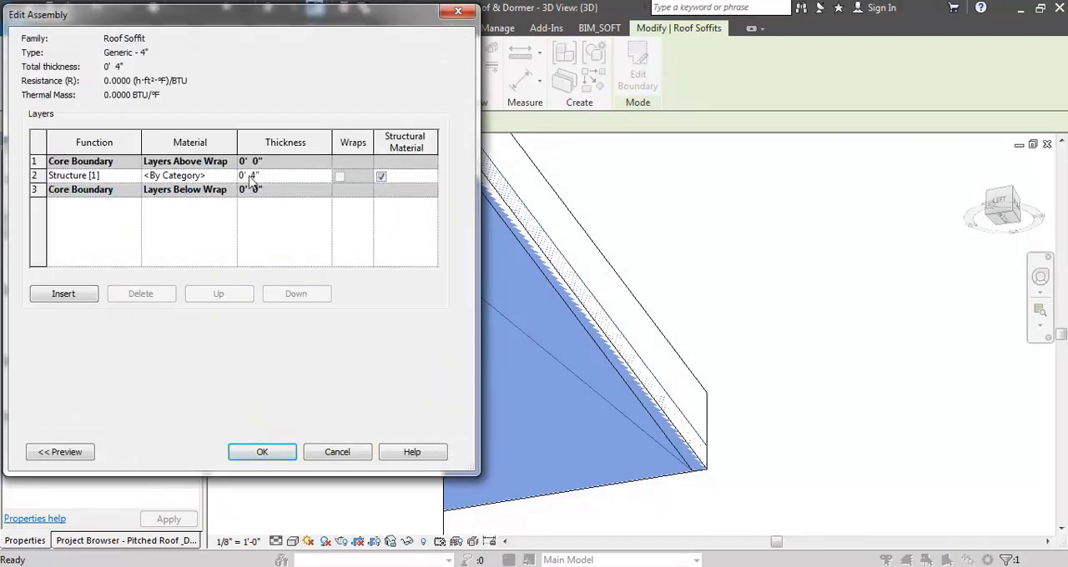
key(Return)
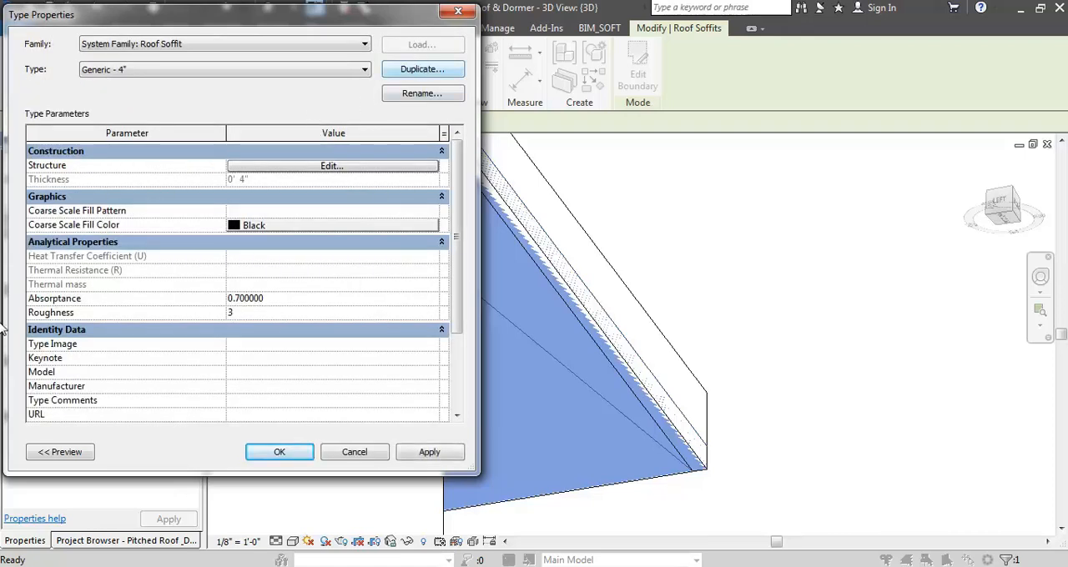
key(Return)
click(649, 154)
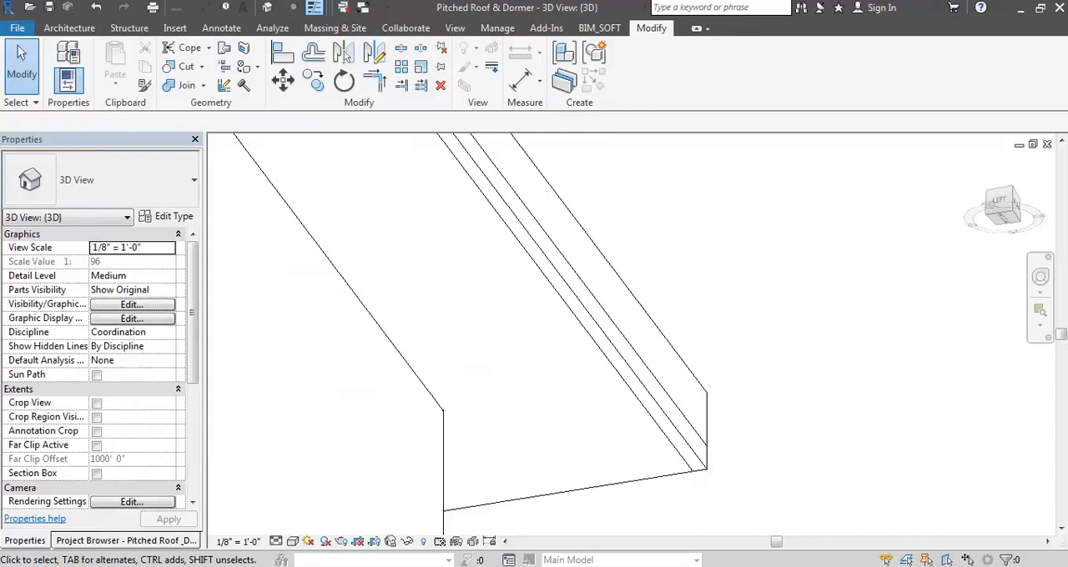
- Join the roof and the wing's soffit geometry at the eave corner
click(183, 86)
click(672, 364)
click(656, 400)
key(Escape)
- Examine the joined roof and soffit at the eave in Section 1 and the whole roof in 3D
scroll(736, 286, down, 3)
scroll(738, 336, down, 2)
shift+middle_drag(774, 263, 759, 368)
click(1048, 144)
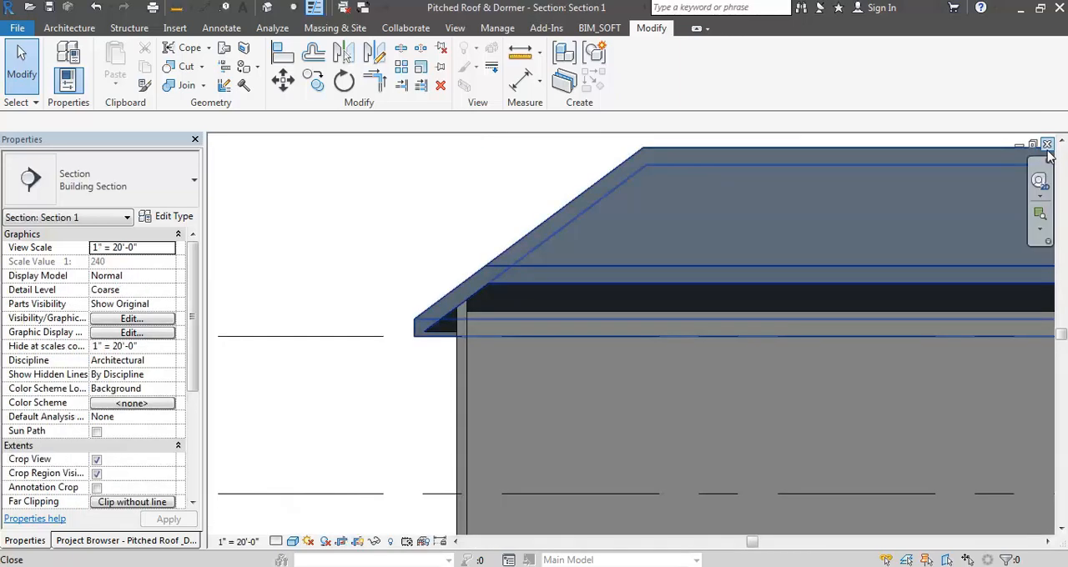
scroll(384, 353, up, 2)
scroll(384, 353, down, 1)
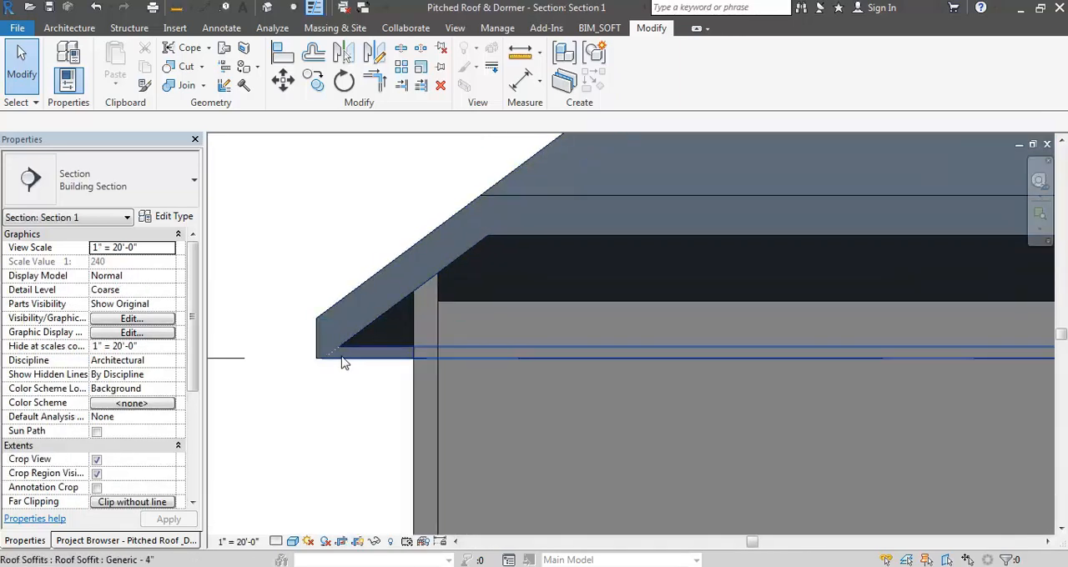
scroll(428, 308, down, 4)
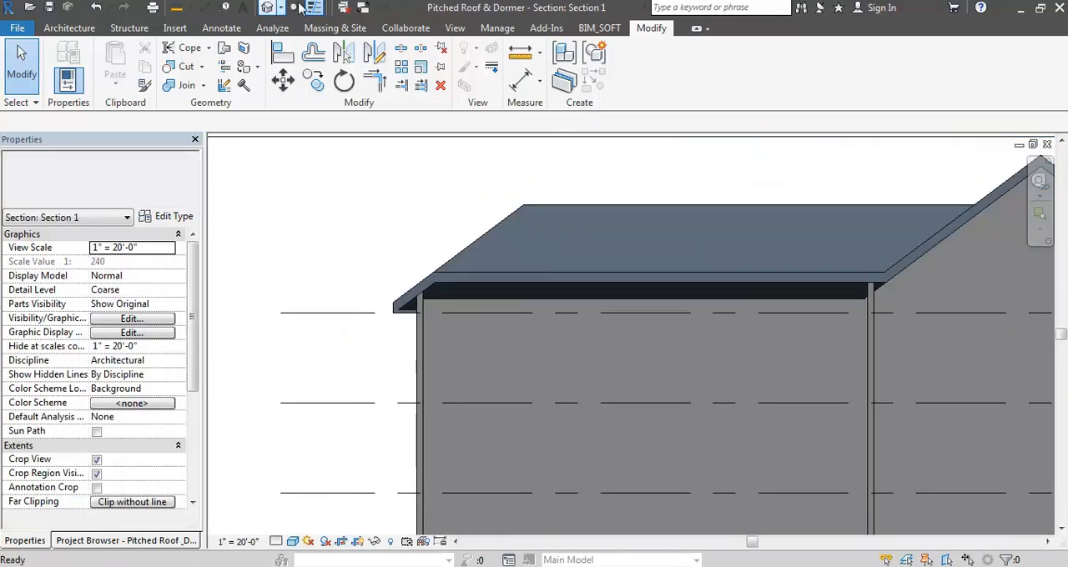
click(273, 8)
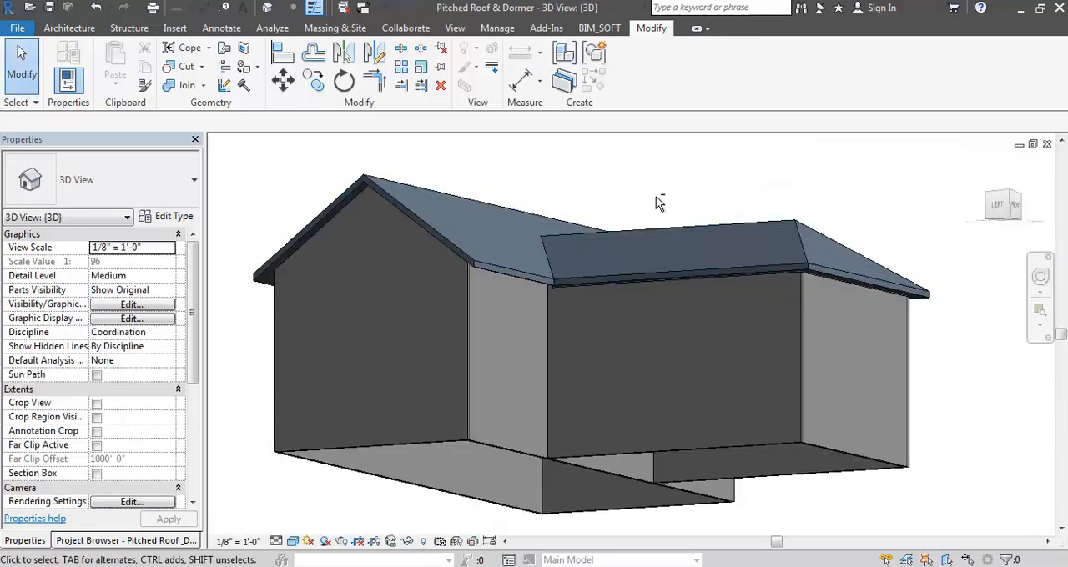
scroll(596, 381, up, 3)
shift+middle_drag(596, 382, 565, 414)
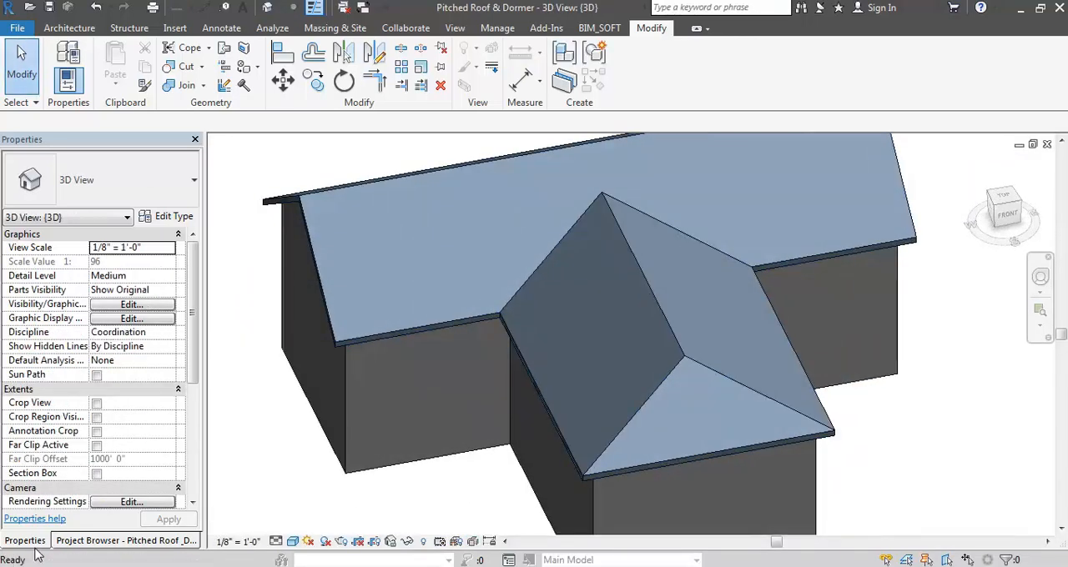
- Draw a rectangle of walls about 7' 6" by 8' 0" on the left part of the main roof's front slope in the Site plan
click(74, 542)
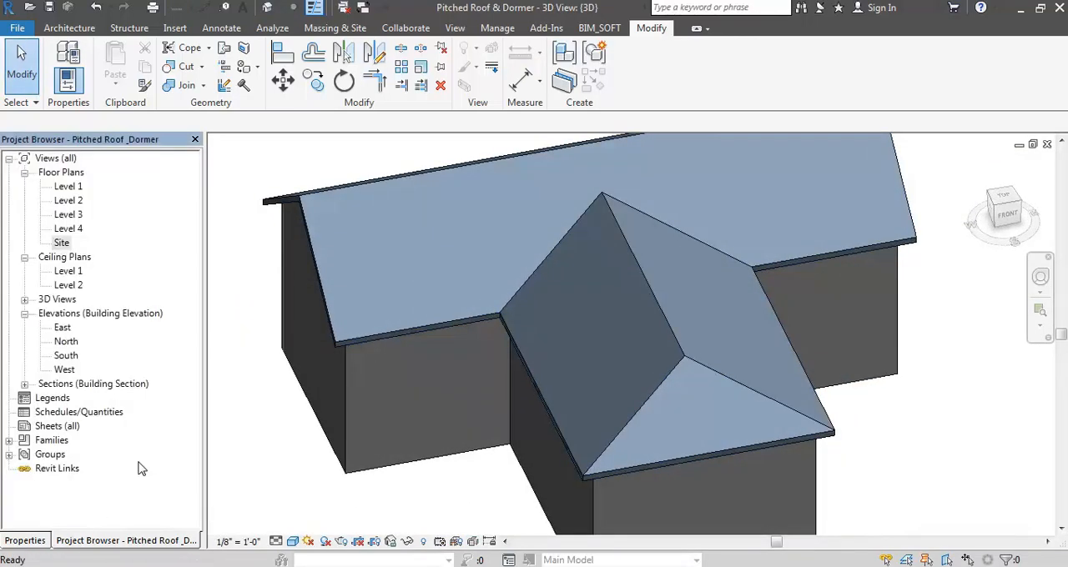
double_click(62, 243)
scroll(622, 200, up, 3)
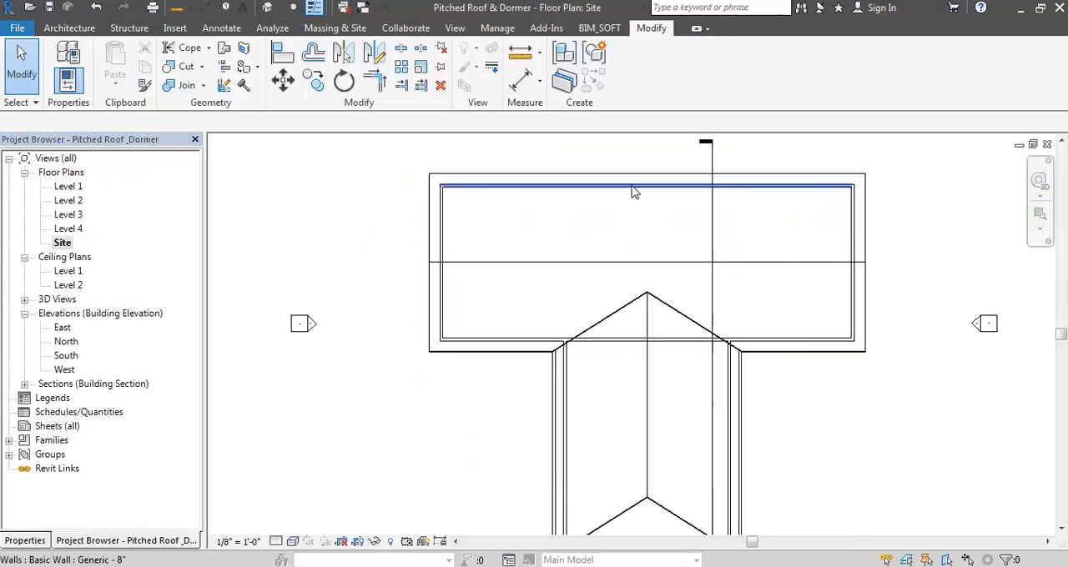
click(64, 29)
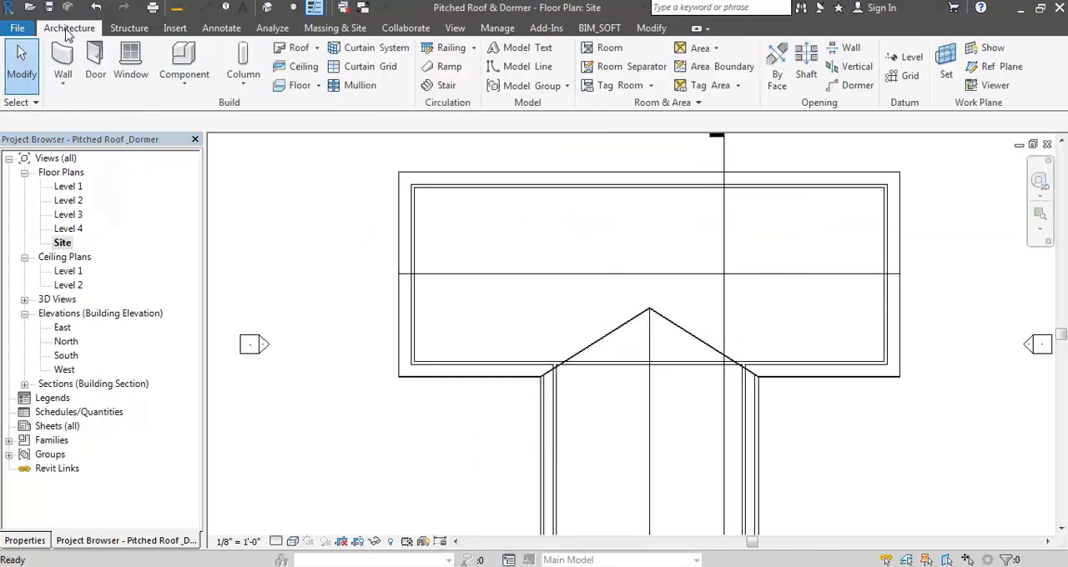
click(27, 68)
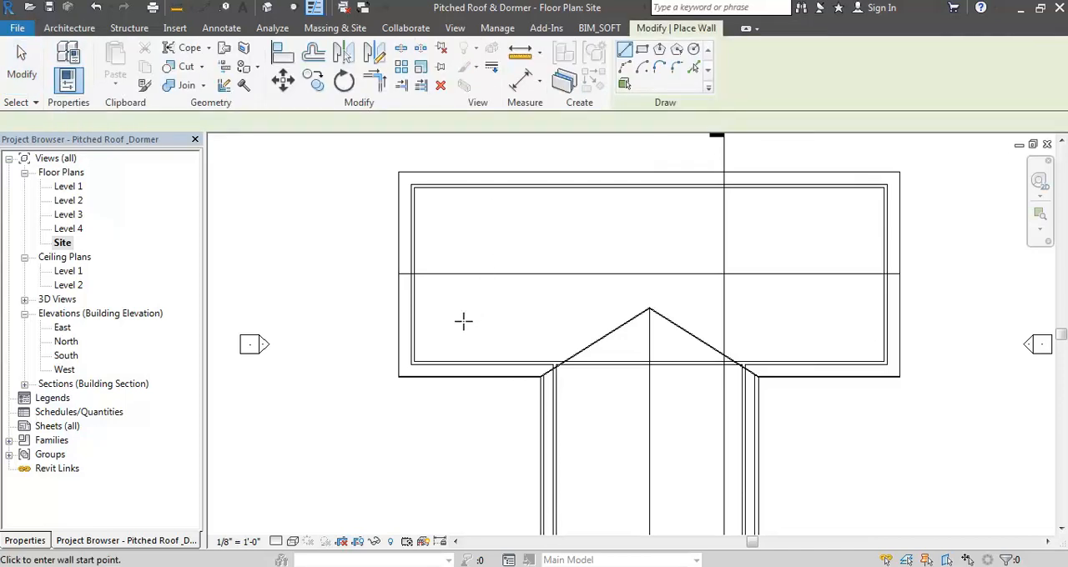
click(643, 50)
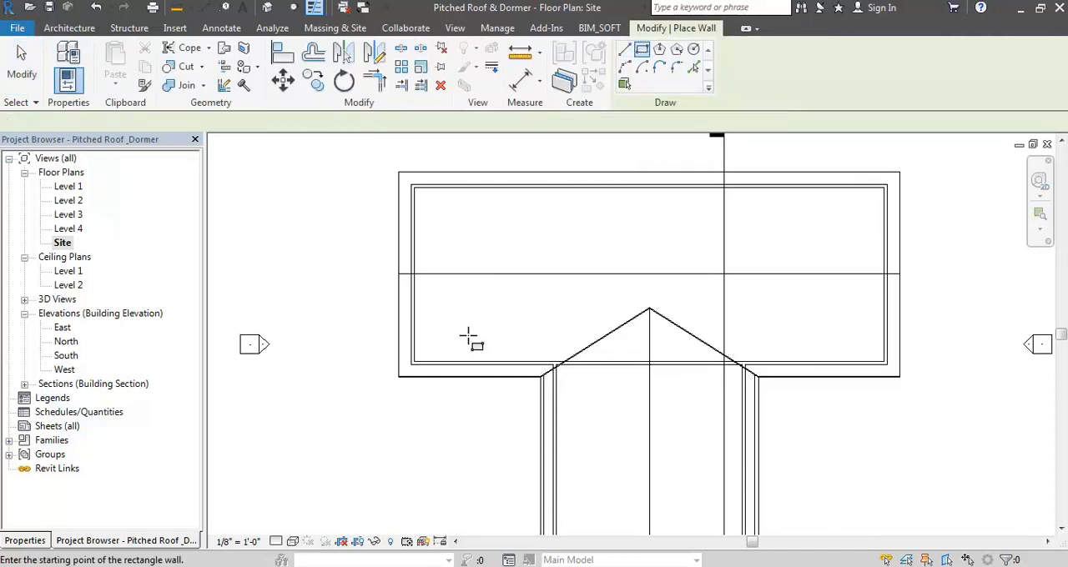
click(493, 318)
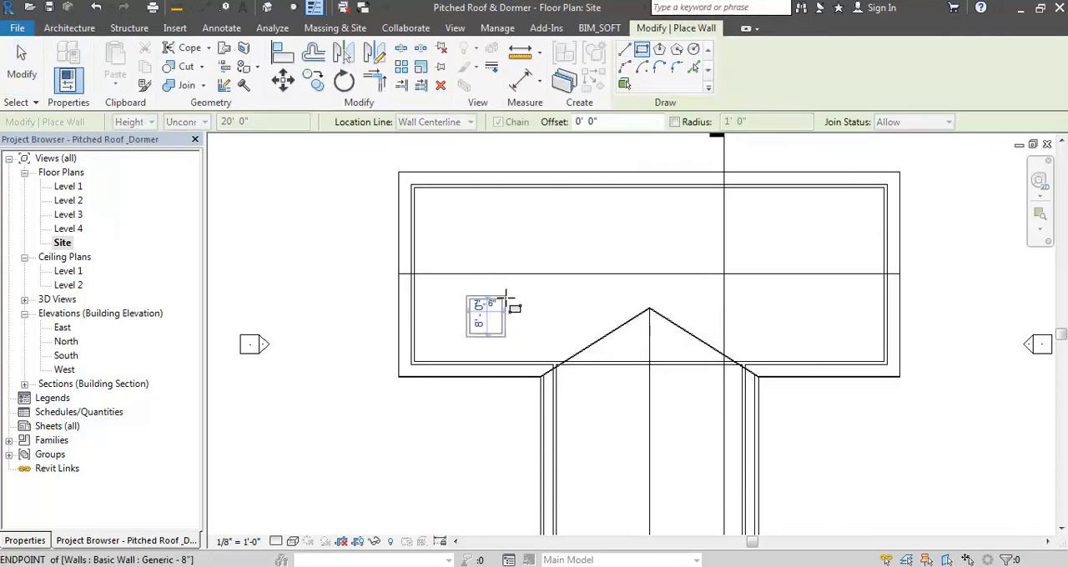
click(509, 319)
scroll(509, 318, up, 2)
key(Escape)
key(Escape)
- Widen the wall rectangle by moving its right and left walls outward
click(504, 318)
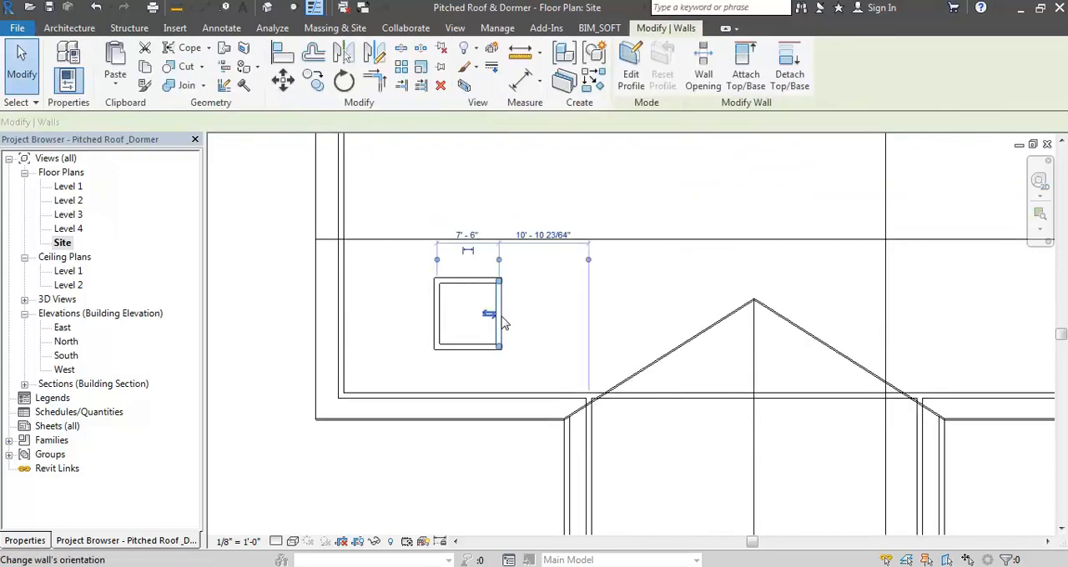
drag(499, 295, 535, 297)
drag(439, 307, 416, 305)
key(Escape)
- Constrain the tops of all four rectangle walls up to Level 4 with a 15' 0" top offset
key(Tab)
click(456, 276)
drag(456, 275, 448, 275)
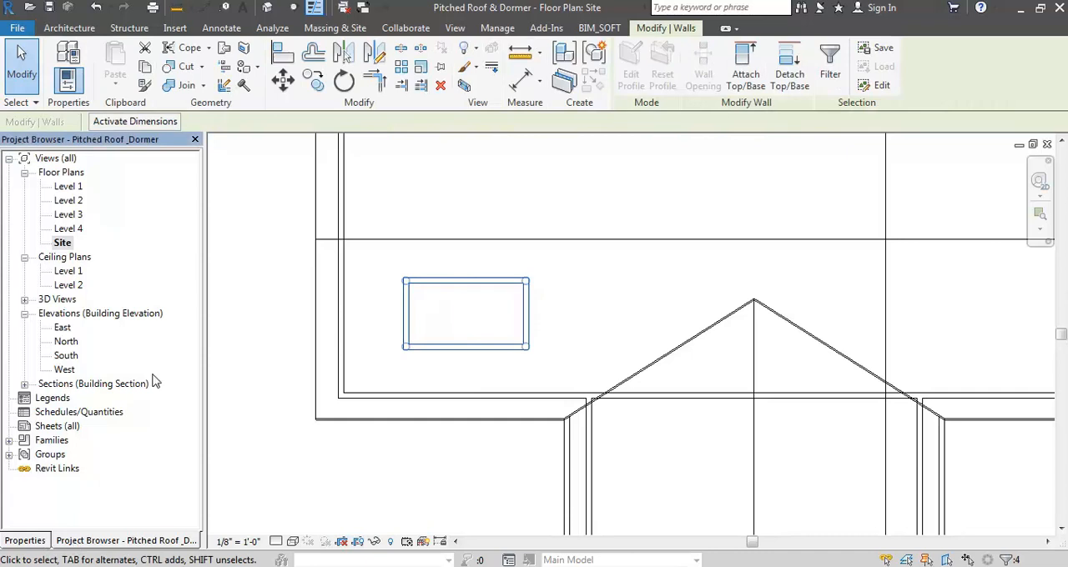
click(25, 540)
click(170, 319)
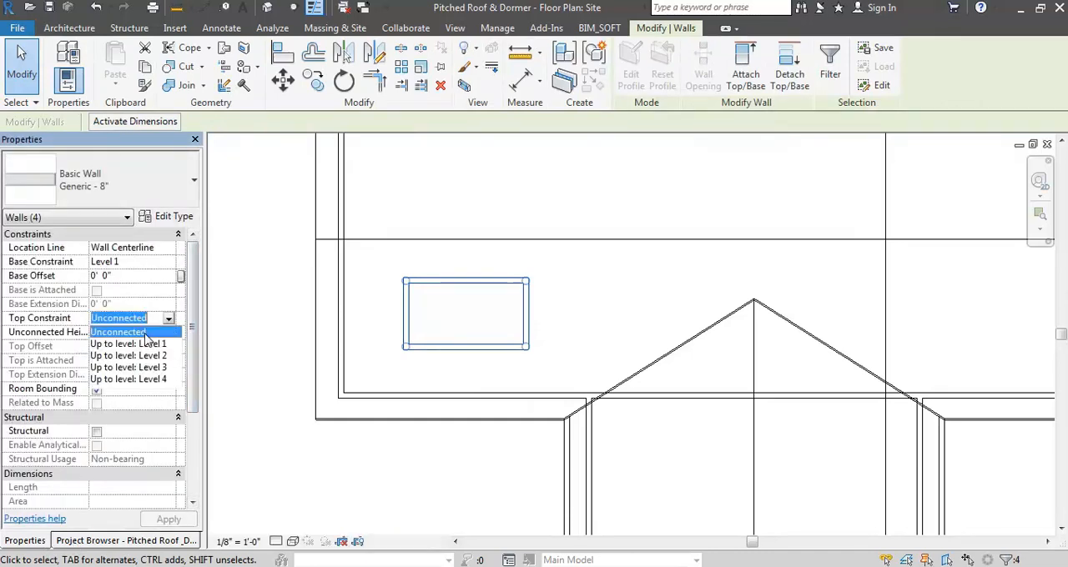
click(148, 380)
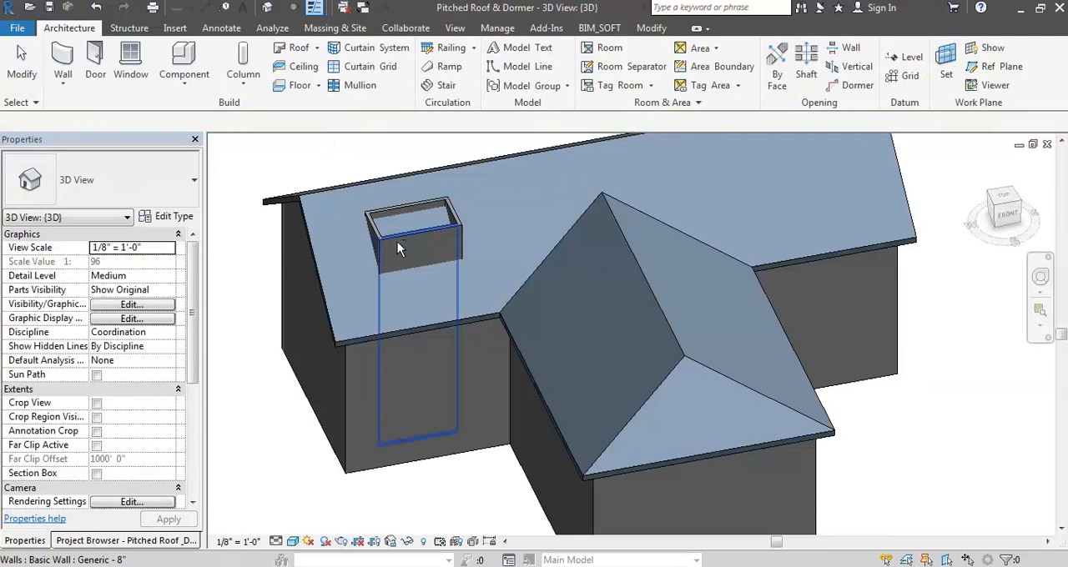
- Select the four dormer walls in the 3D view and try a top offset of 12' 0"
shift+middle_drag(398, 245, 486, 205)
scroll(418, 258, up, 5)
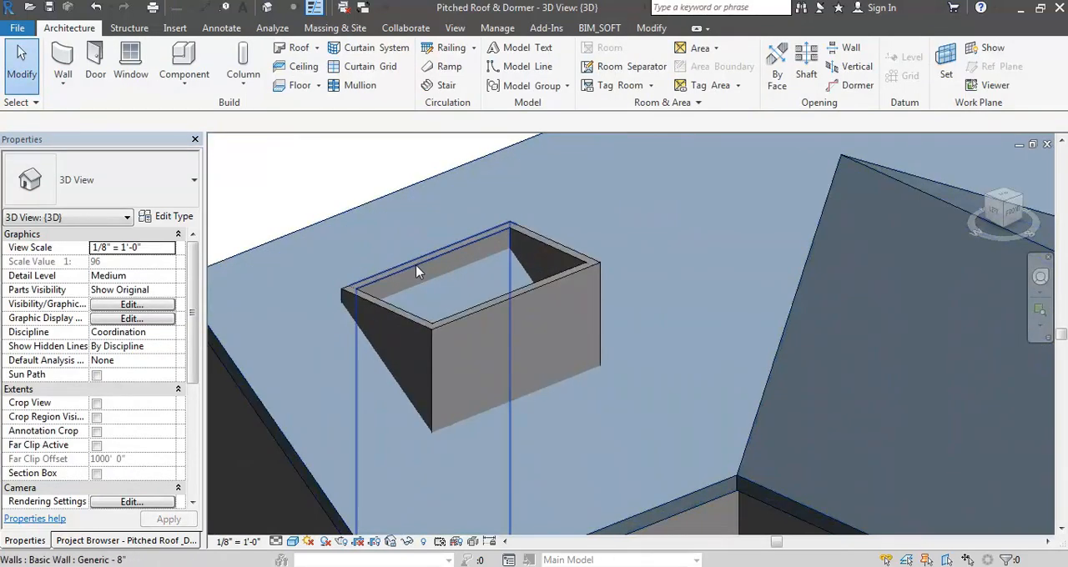
click(415, 265)
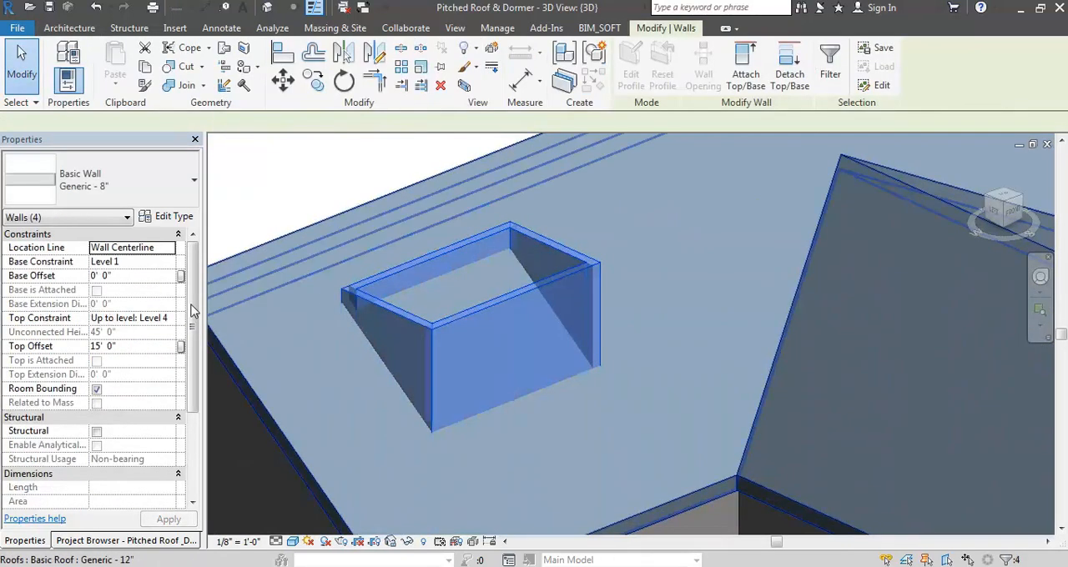
click(134, 347)
text(12)
key(Return)
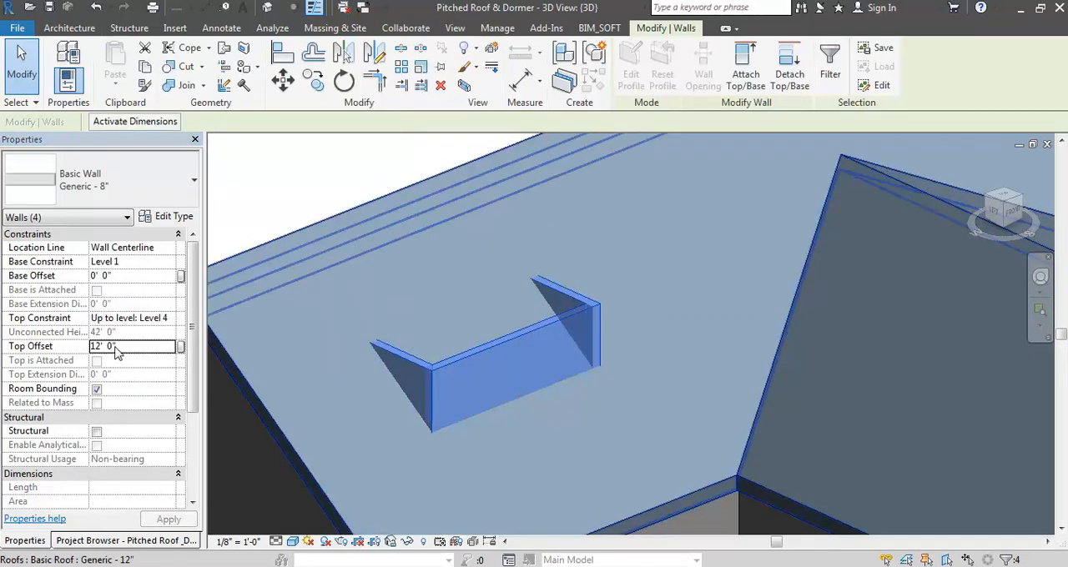
- Set the top offset of the four dormer walls to 14' 0"
click(124, 348)
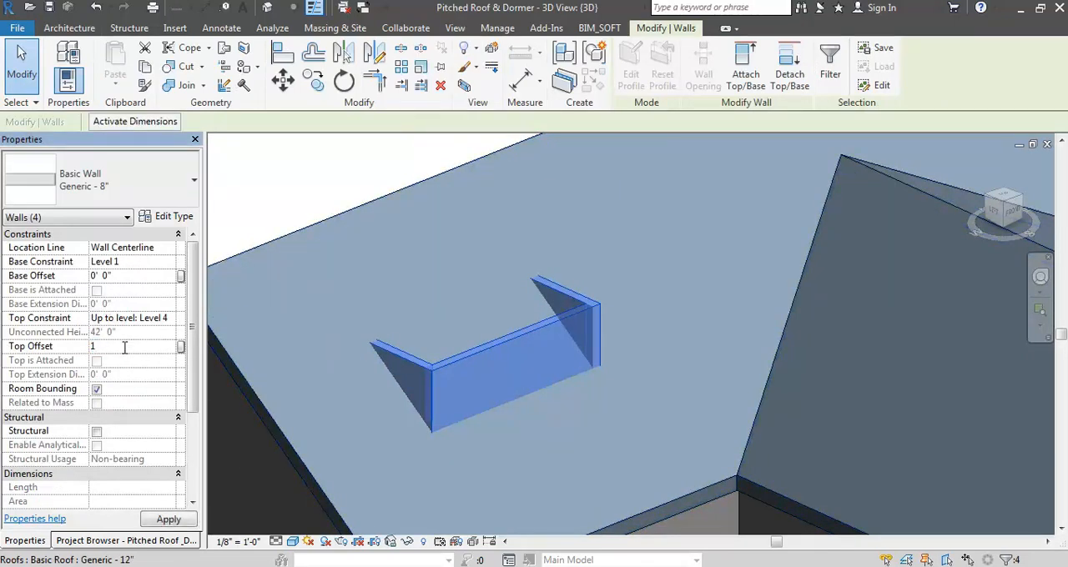
text(14)
key(Return)
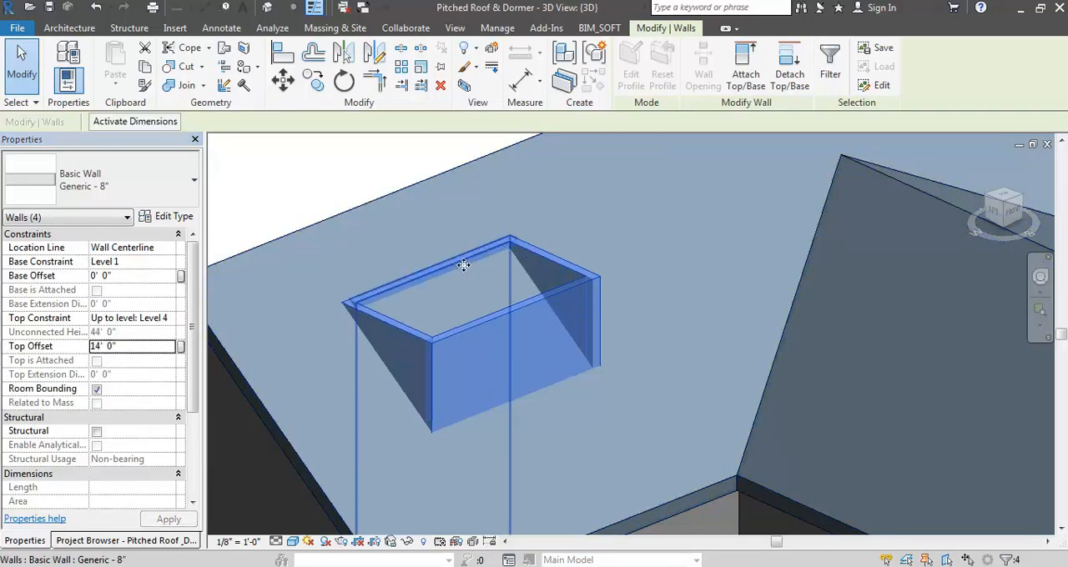
key(Escape)
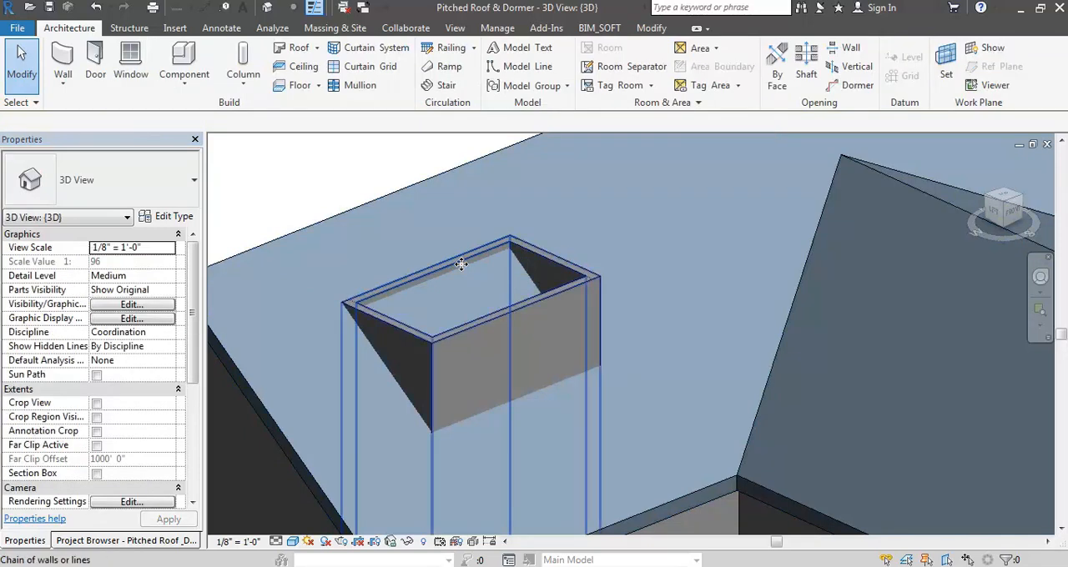
- Show the 3D view in hidden line display and attach the bases of the four dormer walls to the main roof
key(Tab)
click(464, 264)
scroll(528, 231, down, 6)
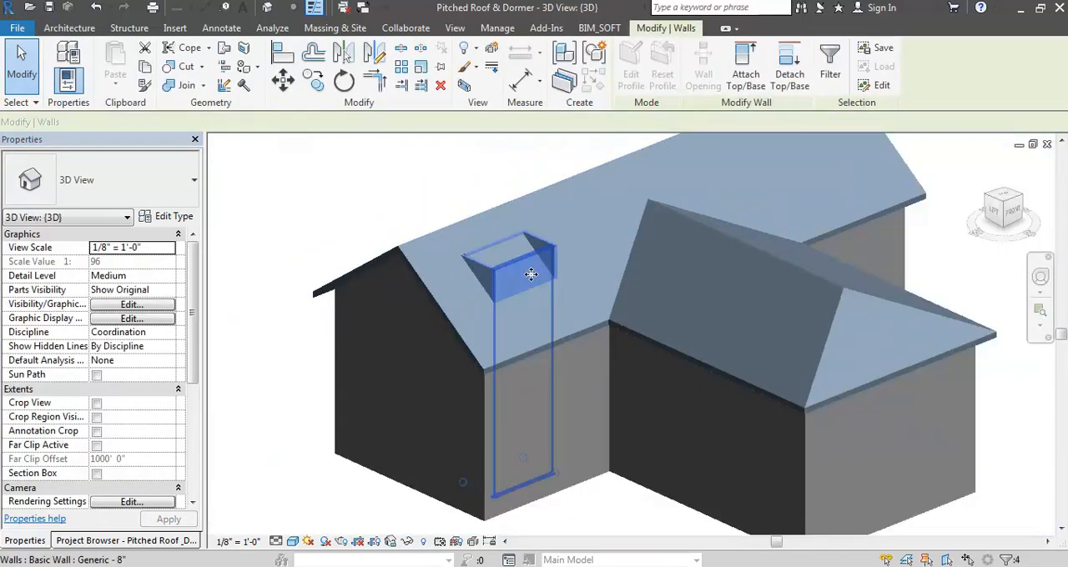
key(w)
key(f)
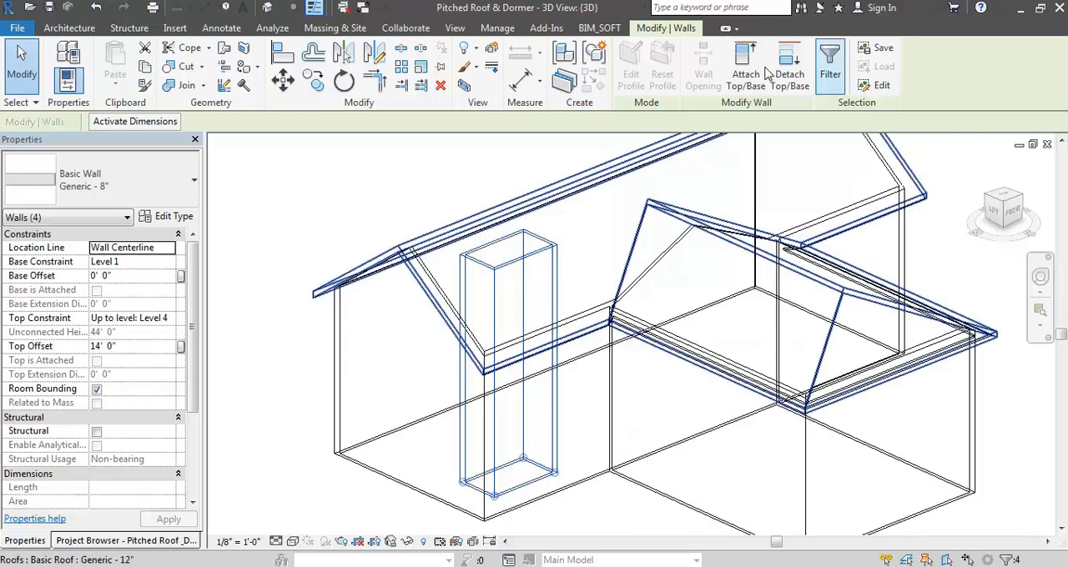
key(h)
key(l)
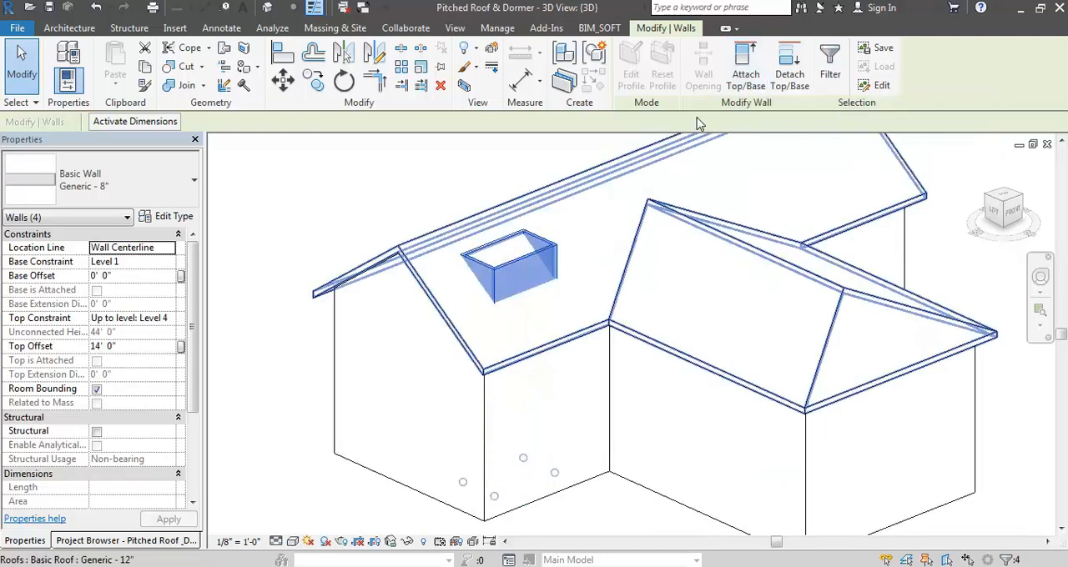
click(743, 74)
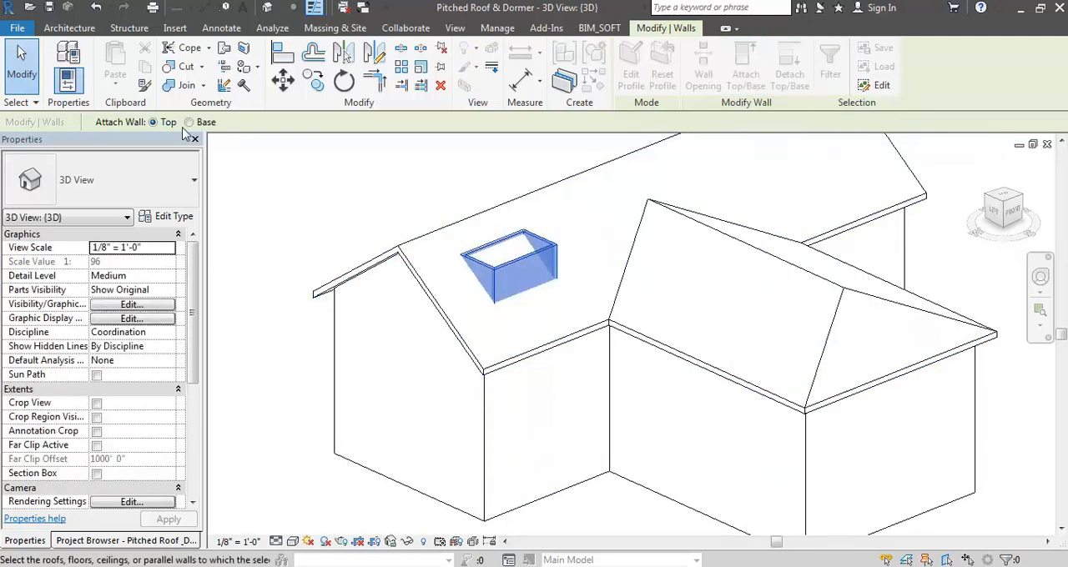
click(432, 261)
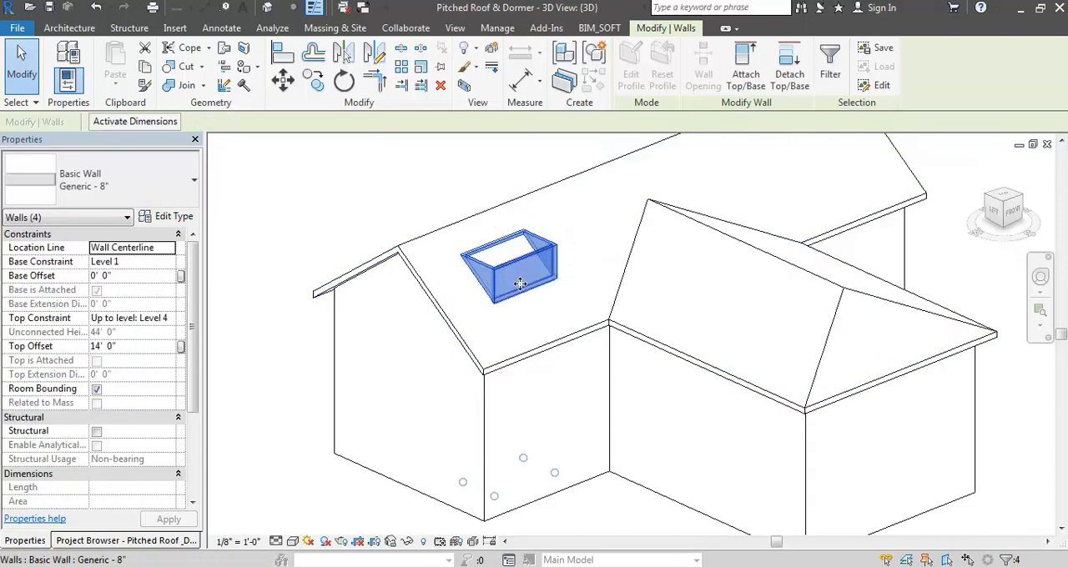
- Check the attached dormer walls in wireframe display, including the side wall, and return to hidden line display
key(Escape)
key(w)
key(f)
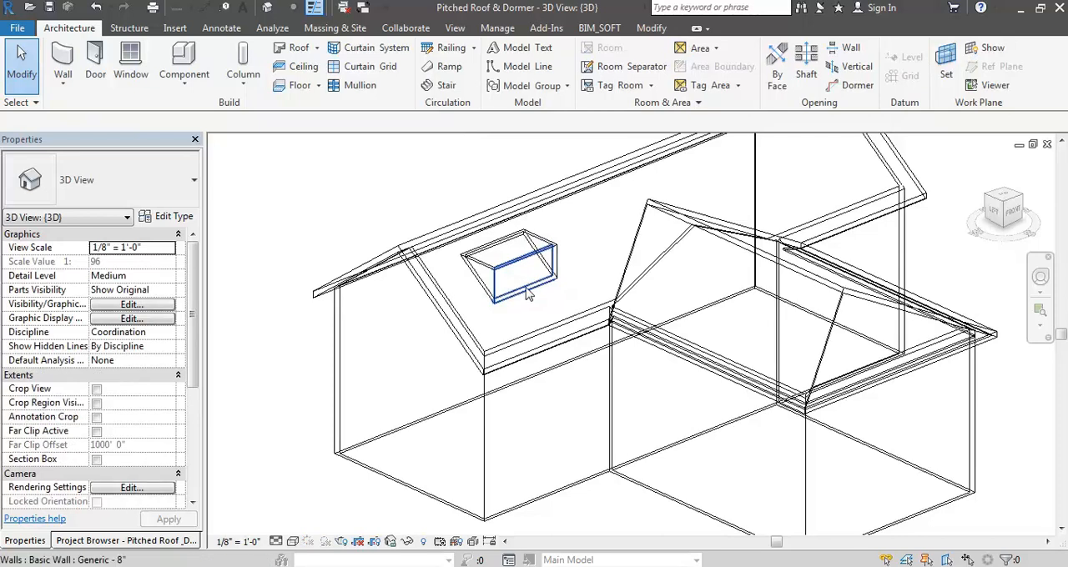
click(478, 277)
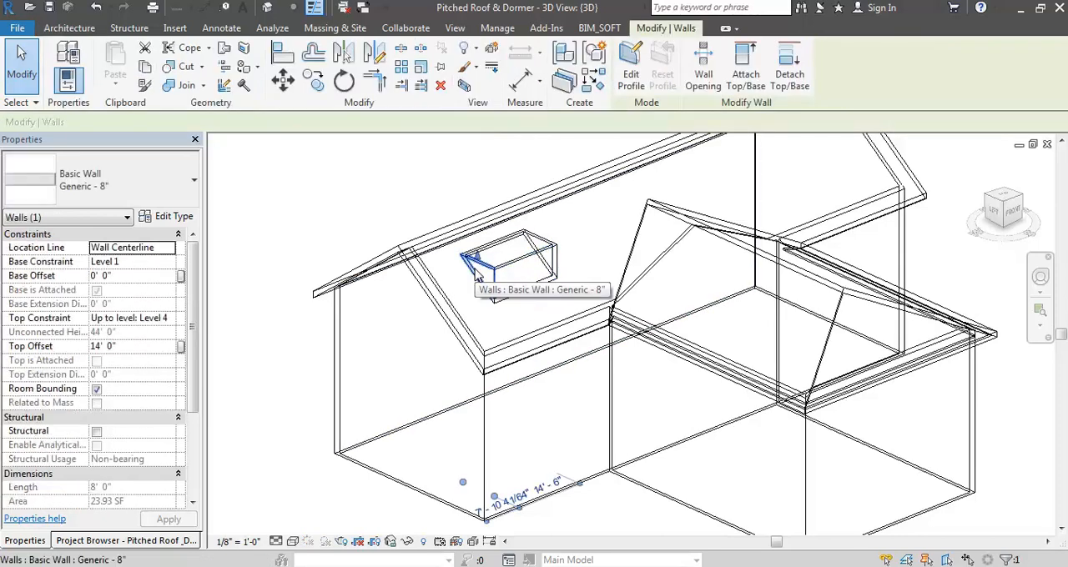
key(Escape)
key(h)
key(l)
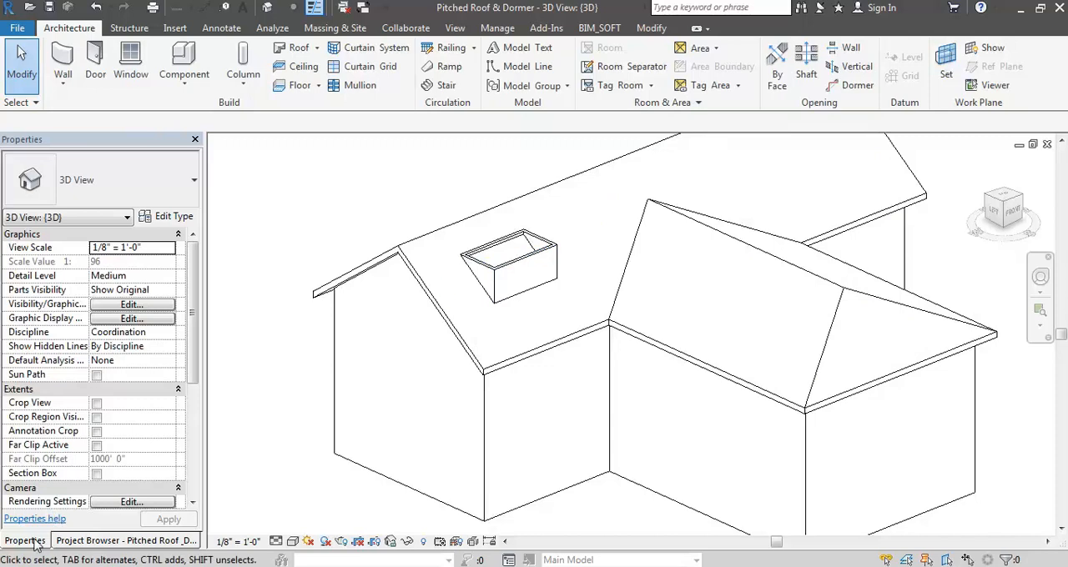
- Reorder the docked palettes so the Project Browser comes before Properties, and open the Site floor plan
drag(32, 545, 84, 544)
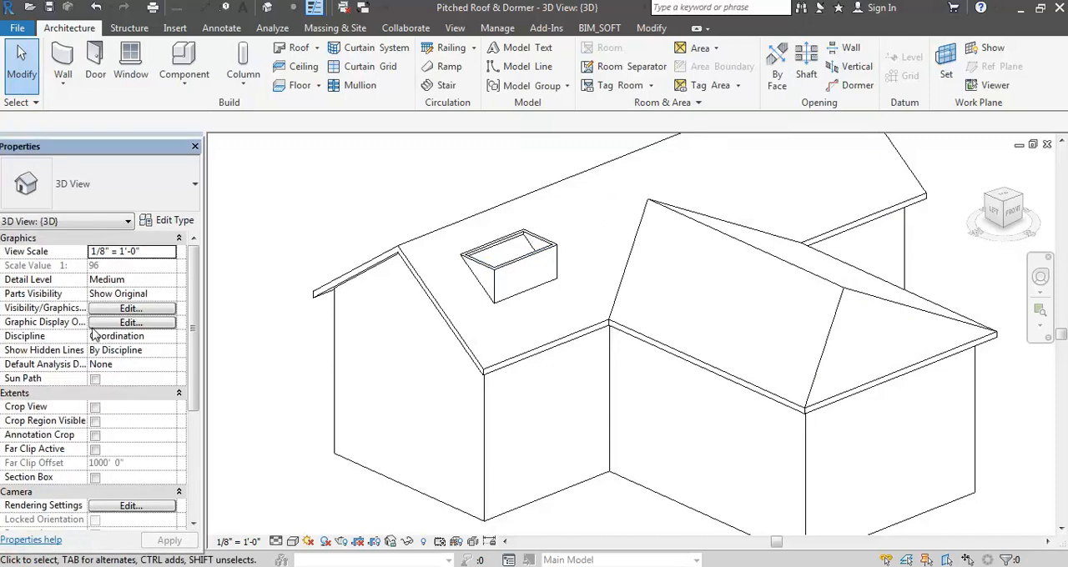
mouse_move(88, 146)
mouse_down()
mouse_move(71, 132)
mouse_move(83, 138)
mouse_up()
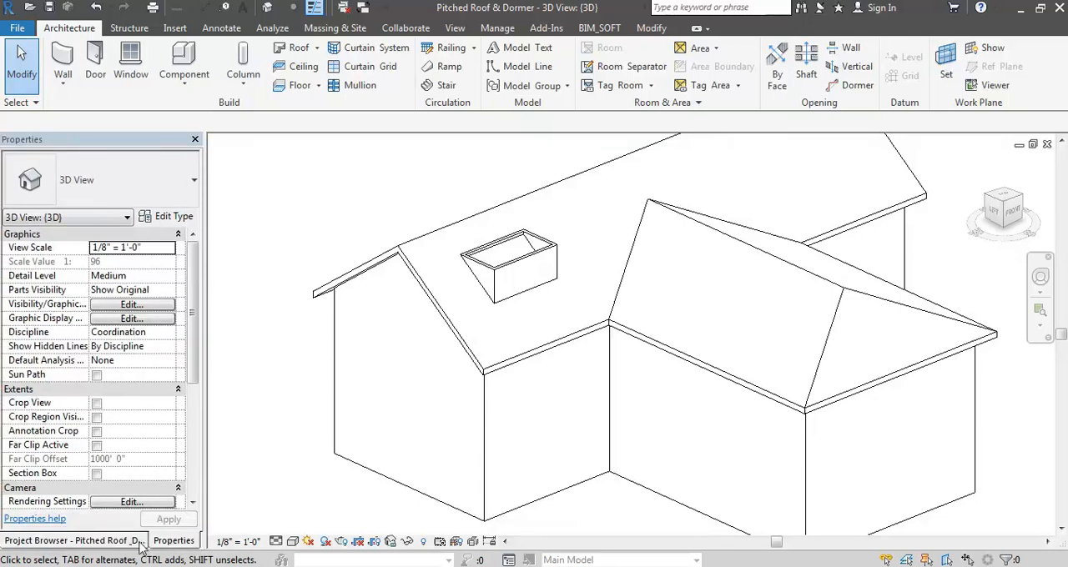
click(100, 541)
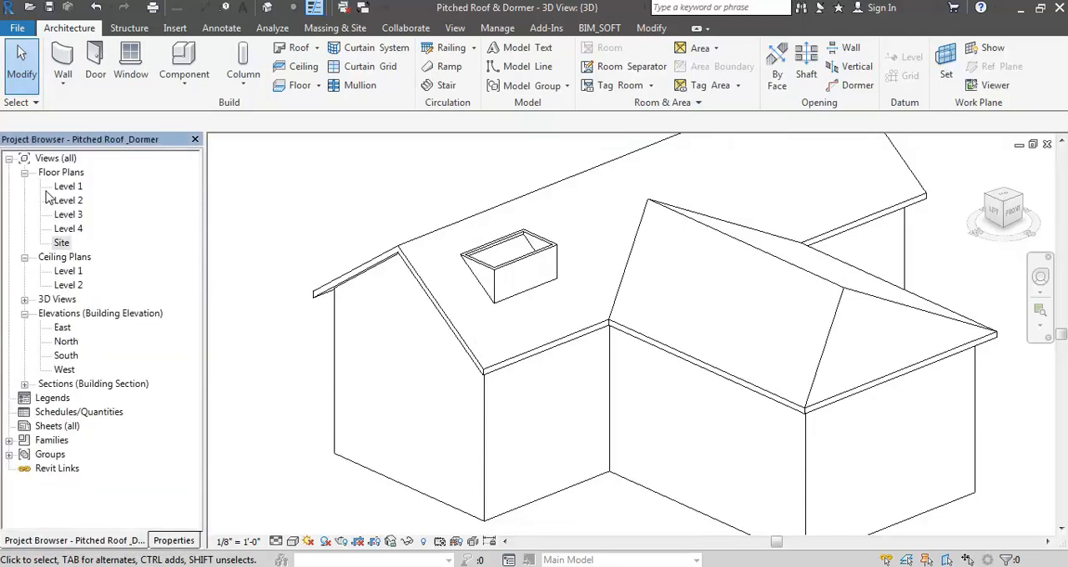
double_click(62, 242)
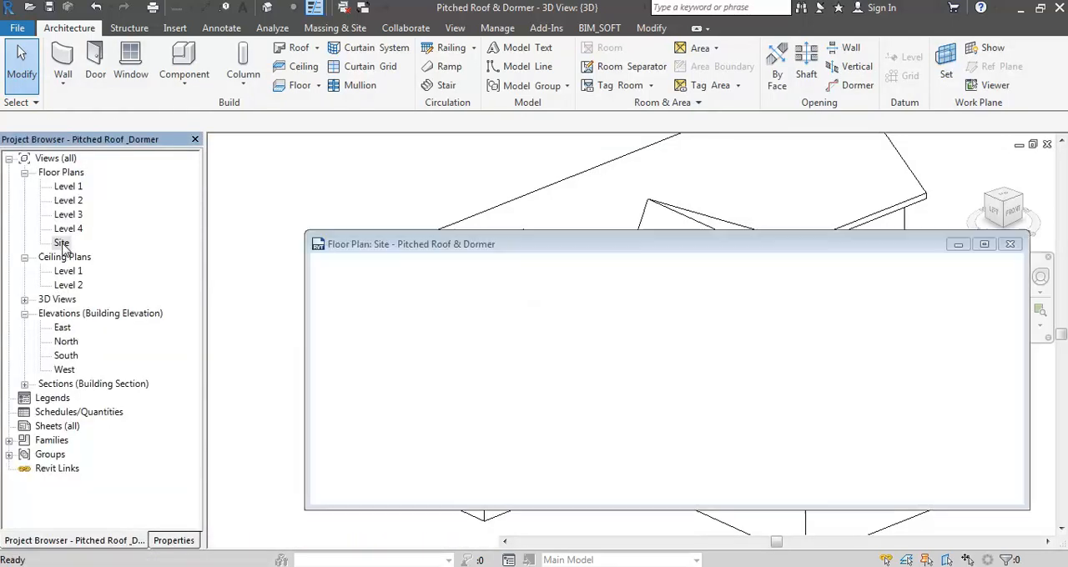
- Start a roof by footprint and sketch a rectangular boundary around the dormer walls with a 2' 0" outward offset
click(291, 47)
click(471, 299)
click(483, 344)
click(529, 326)
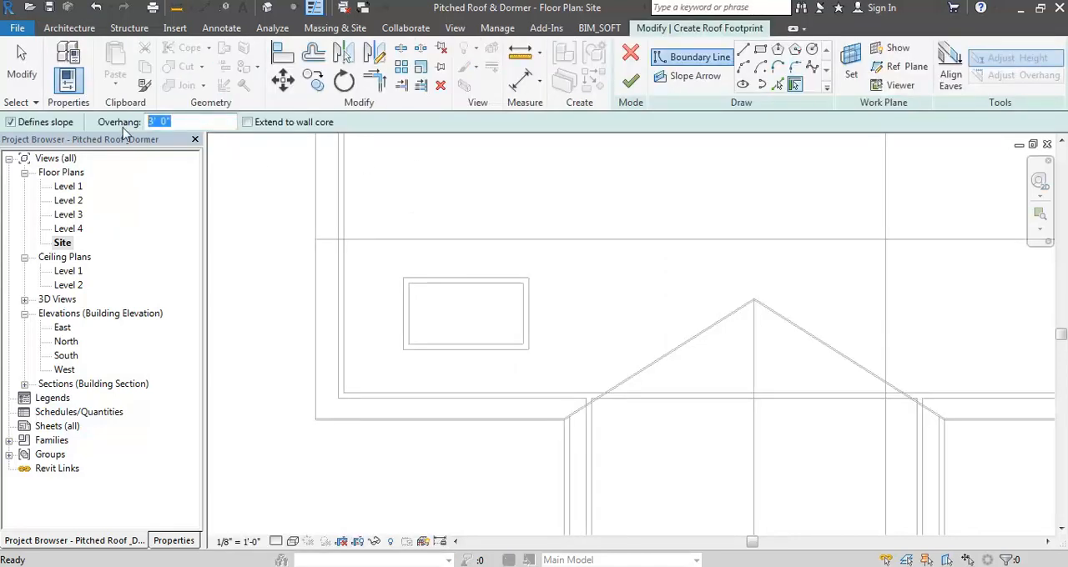
click(761, 51)
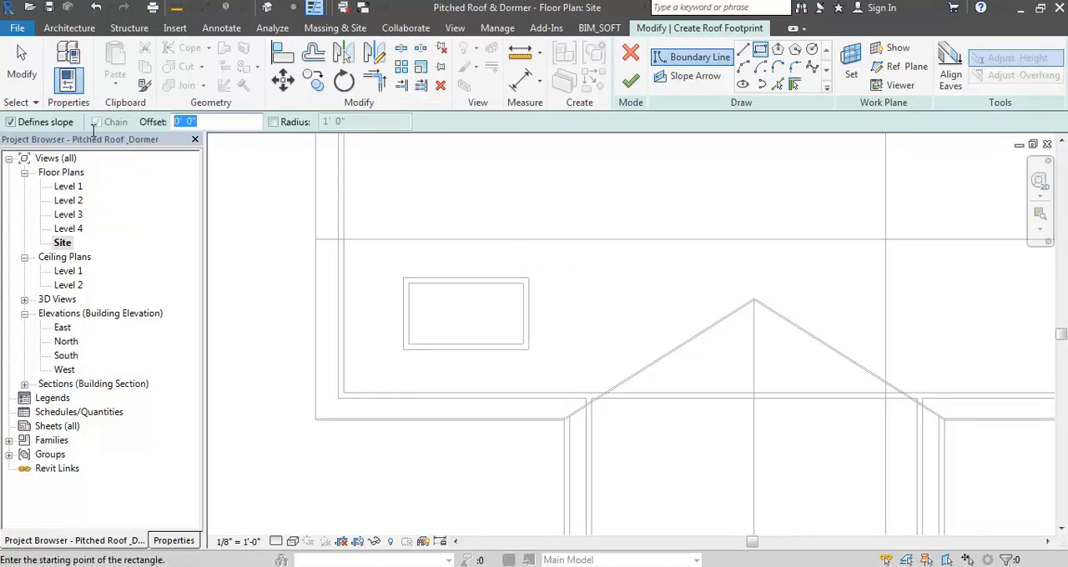
text(2)
click(404, 280)
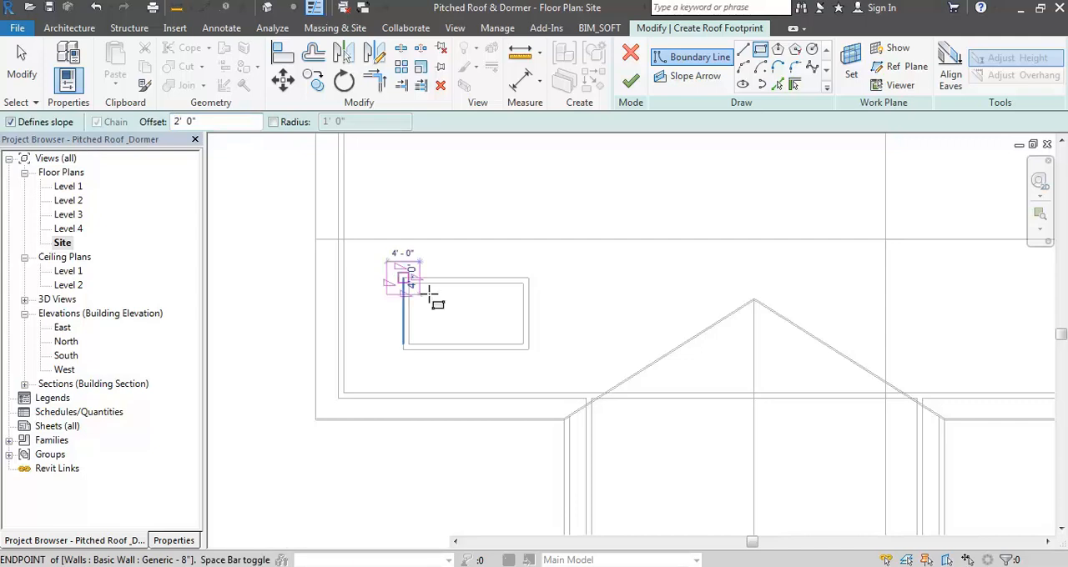
click(536, 350)
key(Escape)
key(Escape)
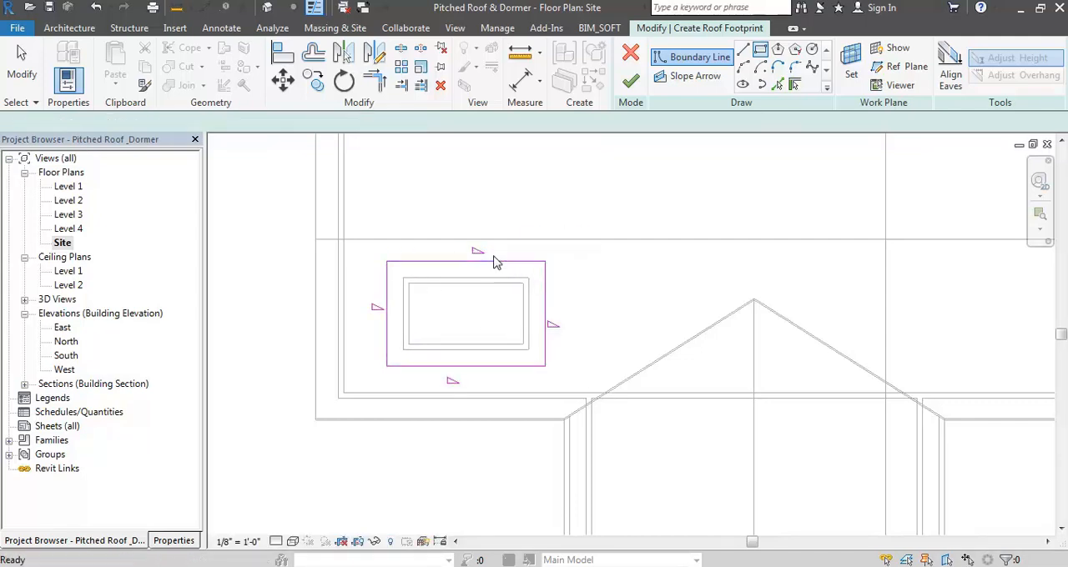
- Remove the slope definition from the two long boundary lines and finish the dormer roof
click(494, 262)
ctrl+click(501, 366)
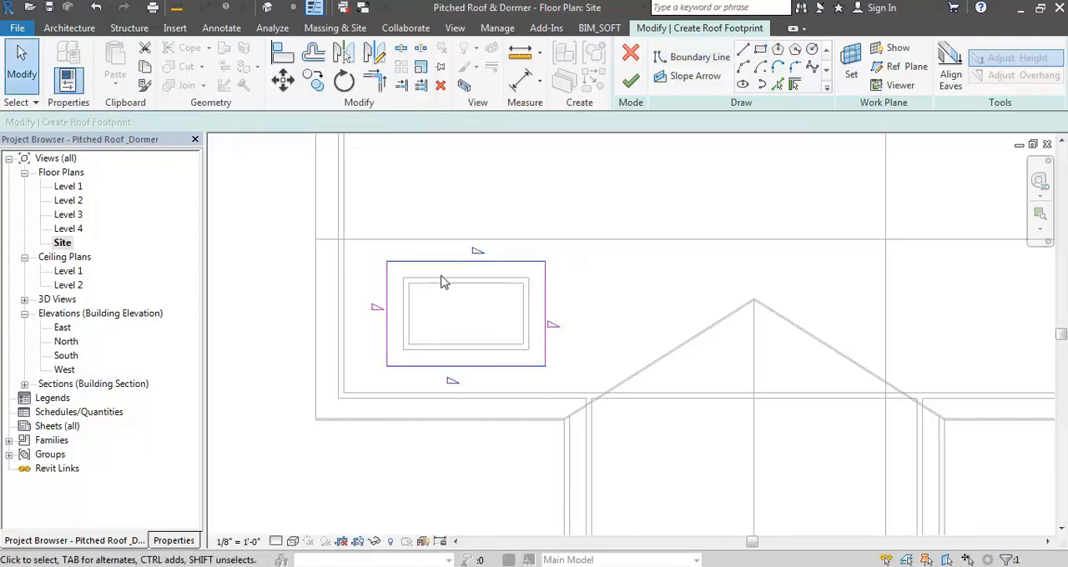
click(321, 122)
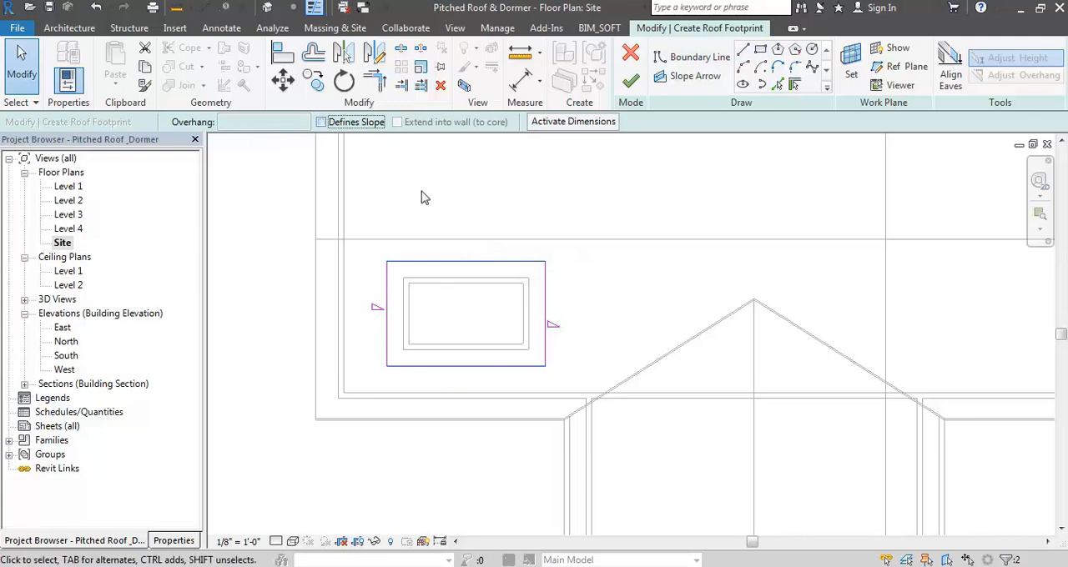
click(632, 81)
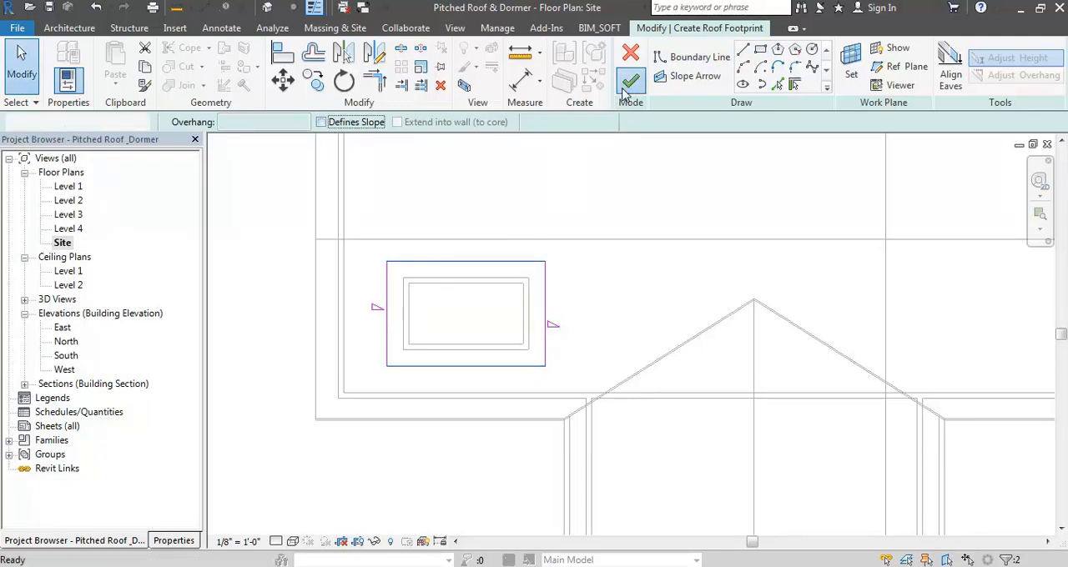
- Open the South elevation and move the dormer roof about 8' 3" straight up over the dormer walls
scroll(624, 256, down, 5)
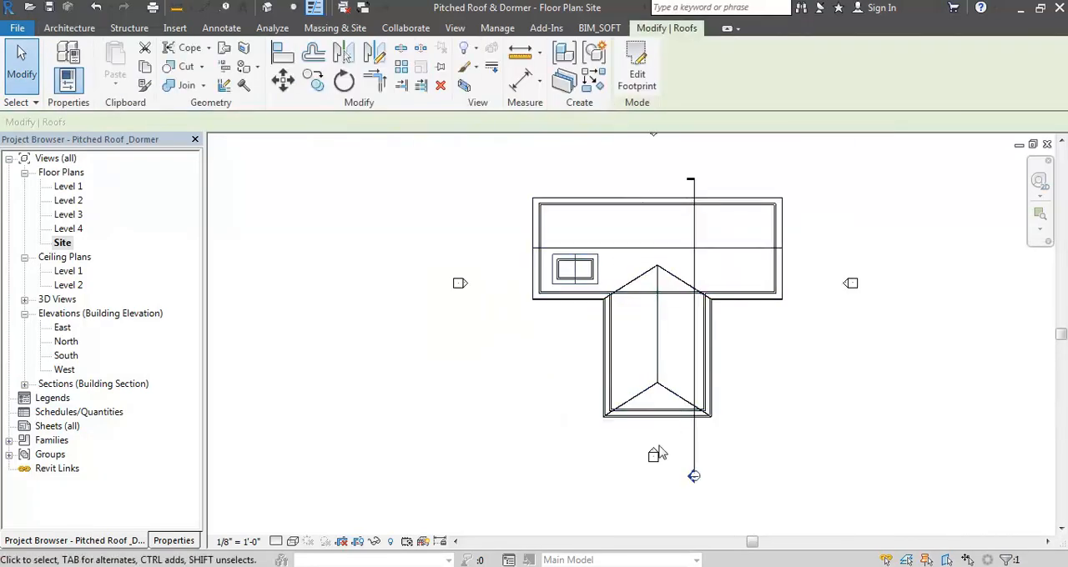
double_click(654, 453)
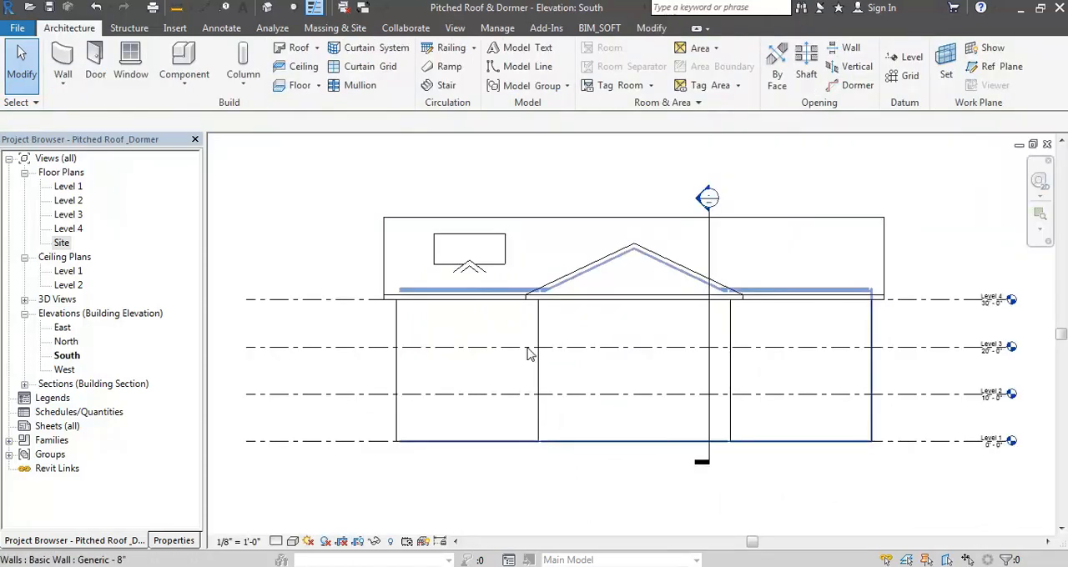
scroll(467, 276, up, 3)
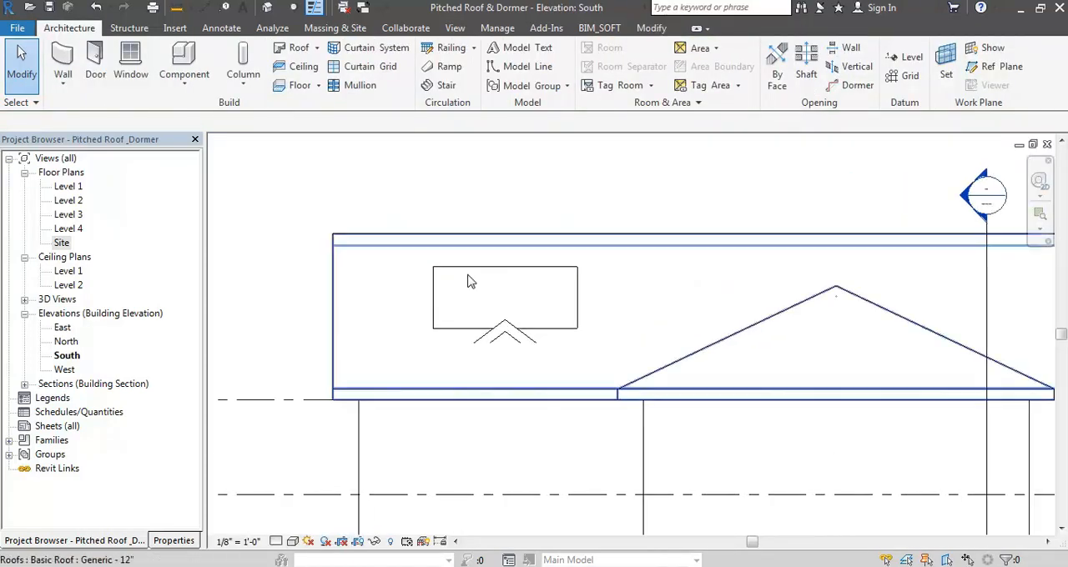
click(511, 337)
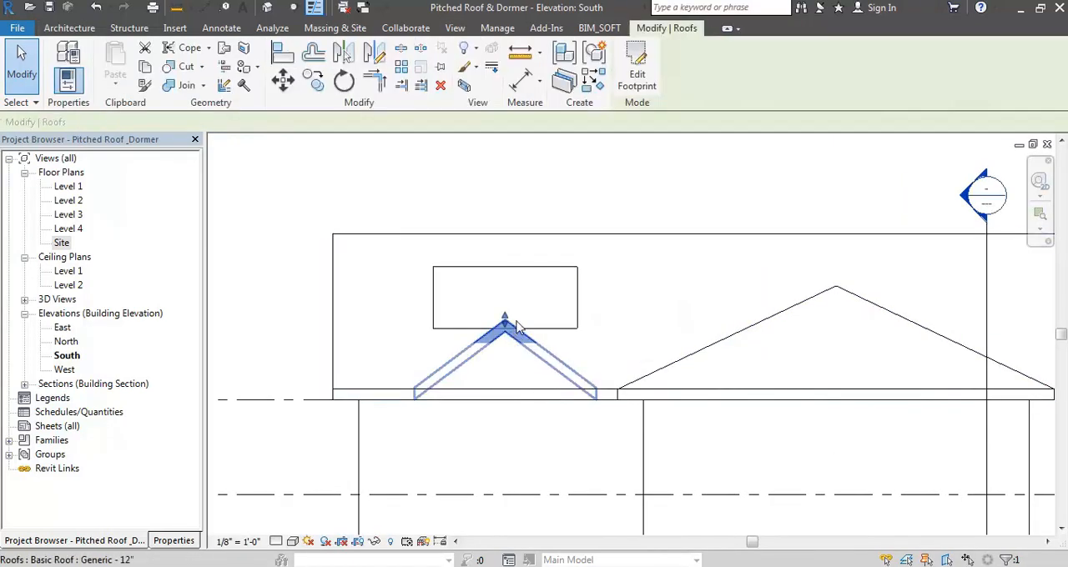
click(283, 79)
click(505, 321)
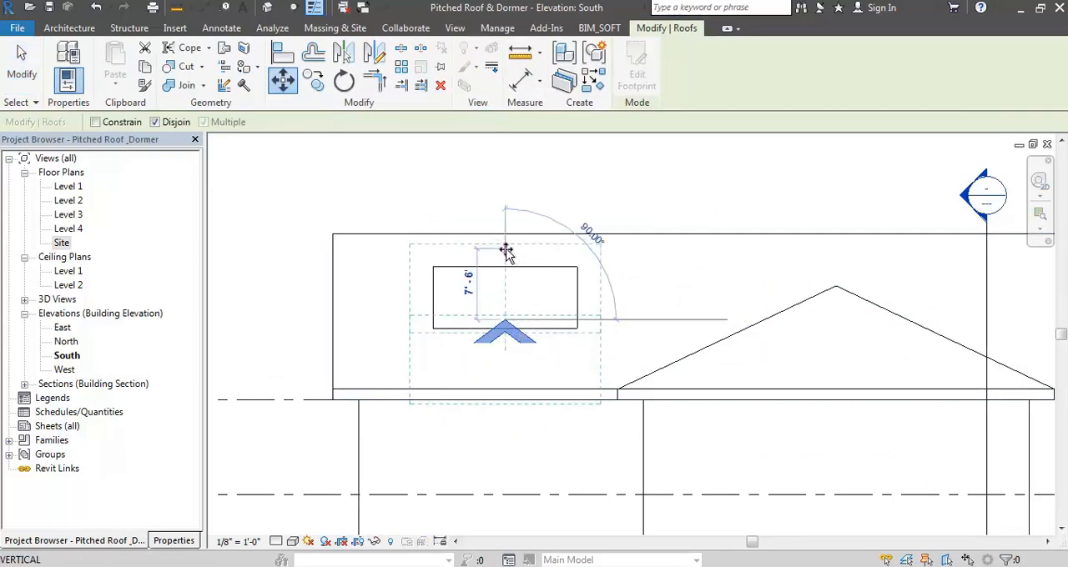
click(506, 249)
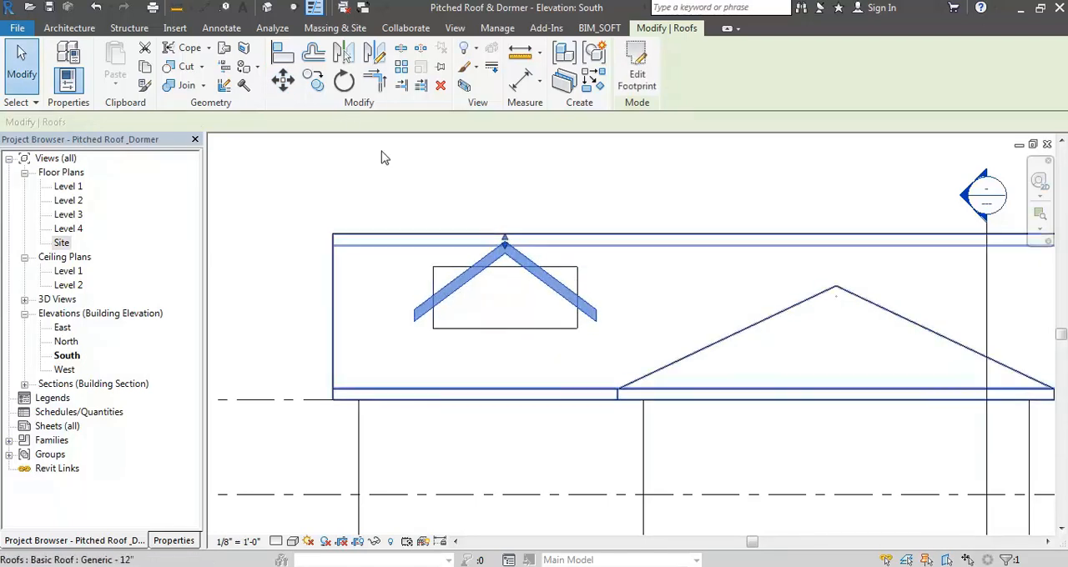
- Inspect the dormer roof in the 3D view and change its type to Generic - 9"
click(267, 8)
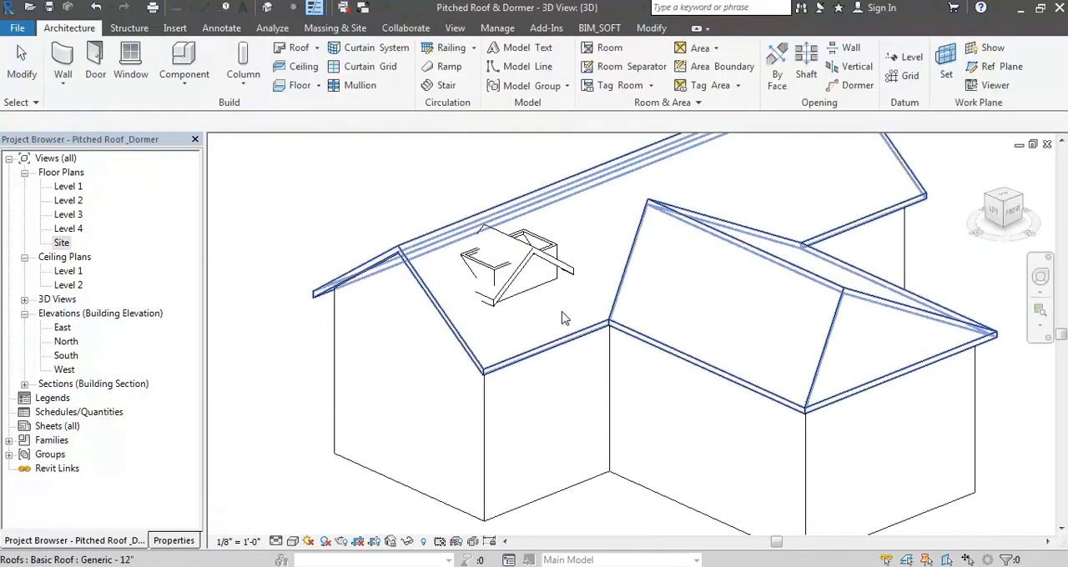
scroll(573, 298, up, 3)
shift+middle_drag(572, 298, 488, 251)
scroll(488, 232, up, 3)
scroll(487, 232, up, 2)
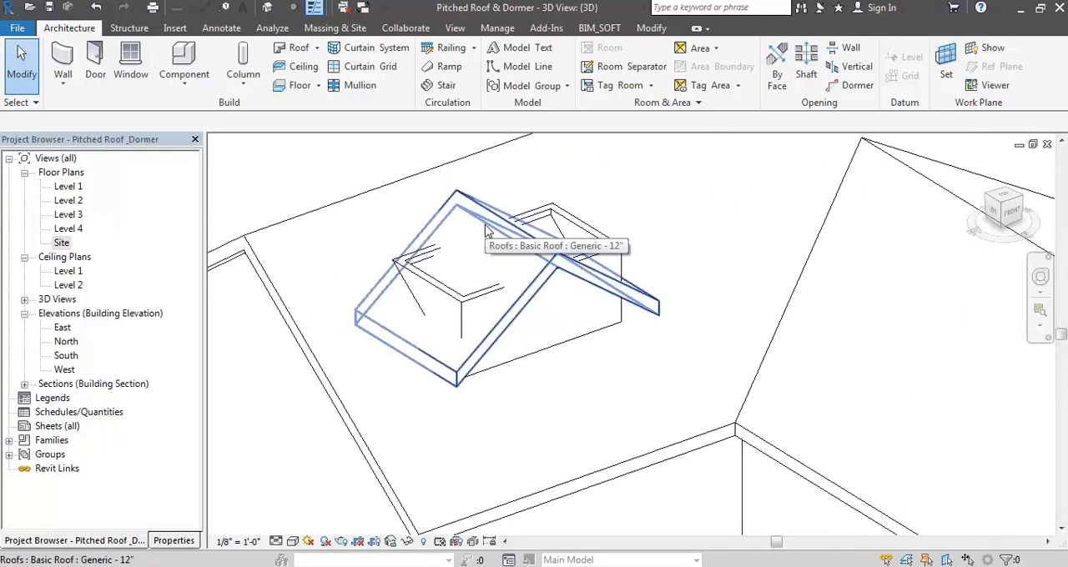
click(581, 285)
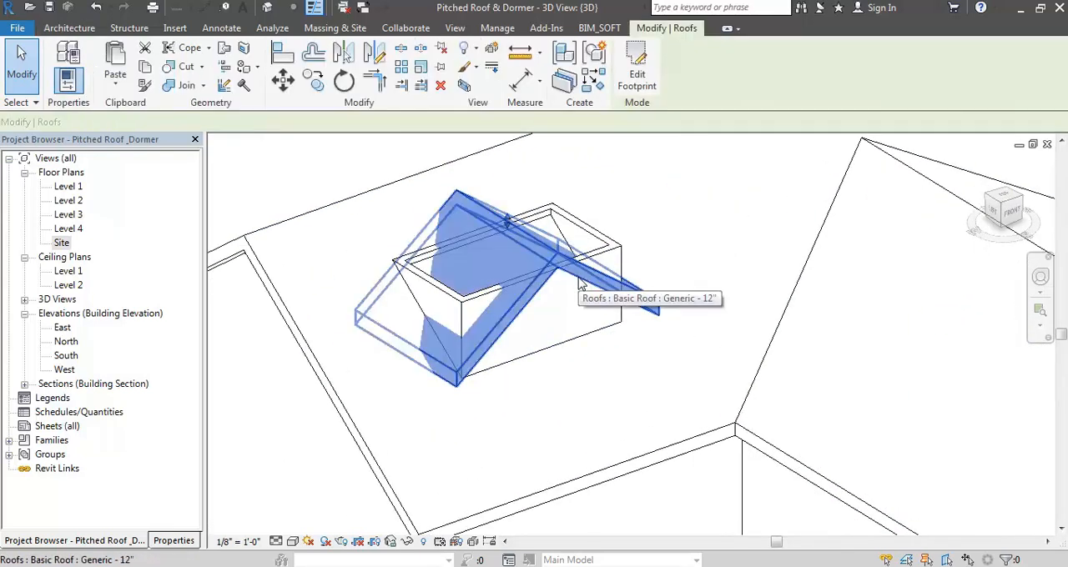
click(173, 540)
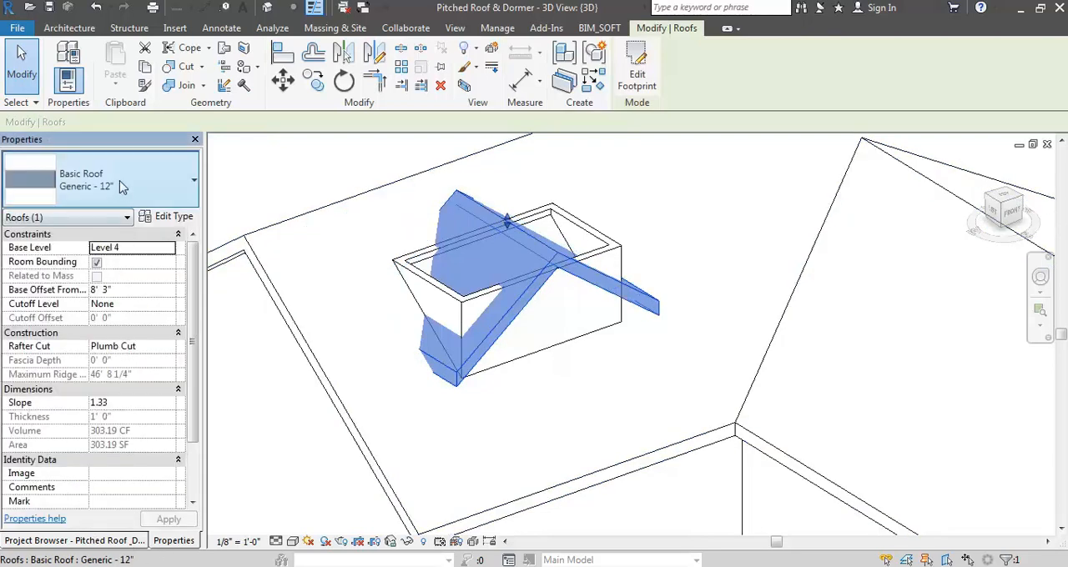
click(121, 187)
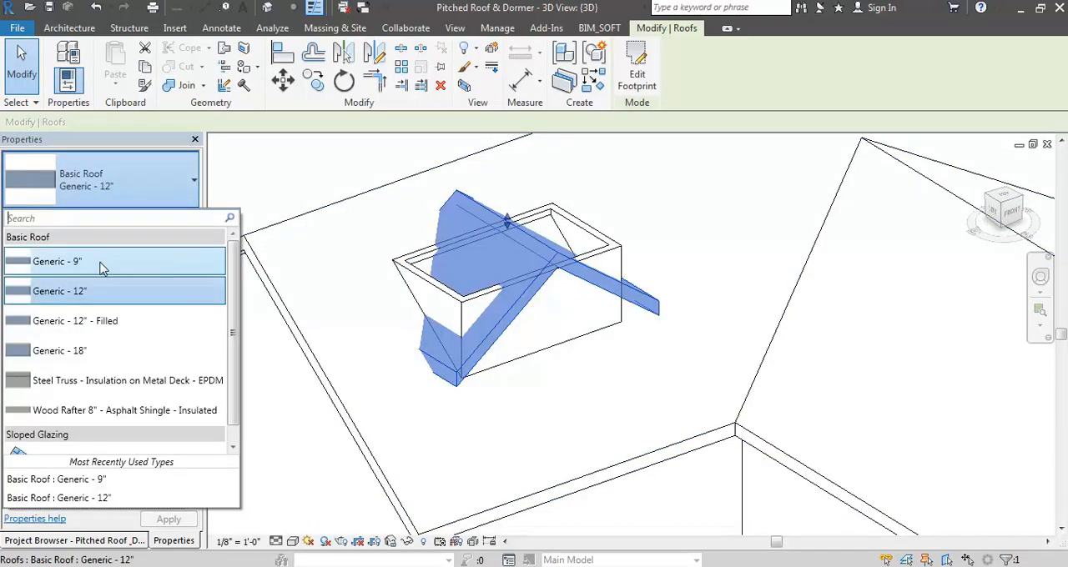
click(100, 264)
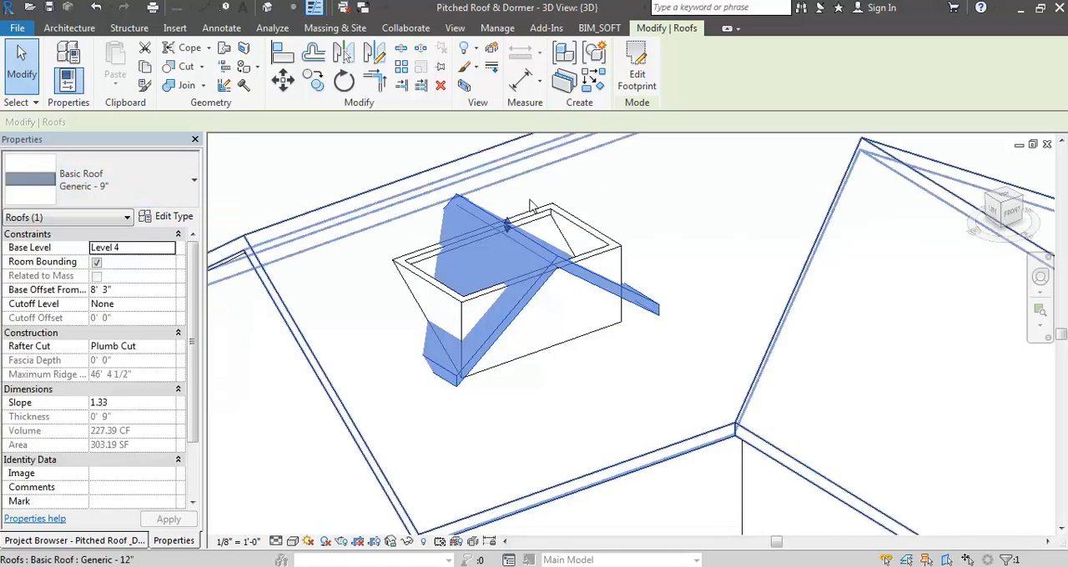
- Edit the dormer roof's footprint in the Site plan, moving the rear boundary line forward to about mid-dormer, and return to 3D
click(638, 71)
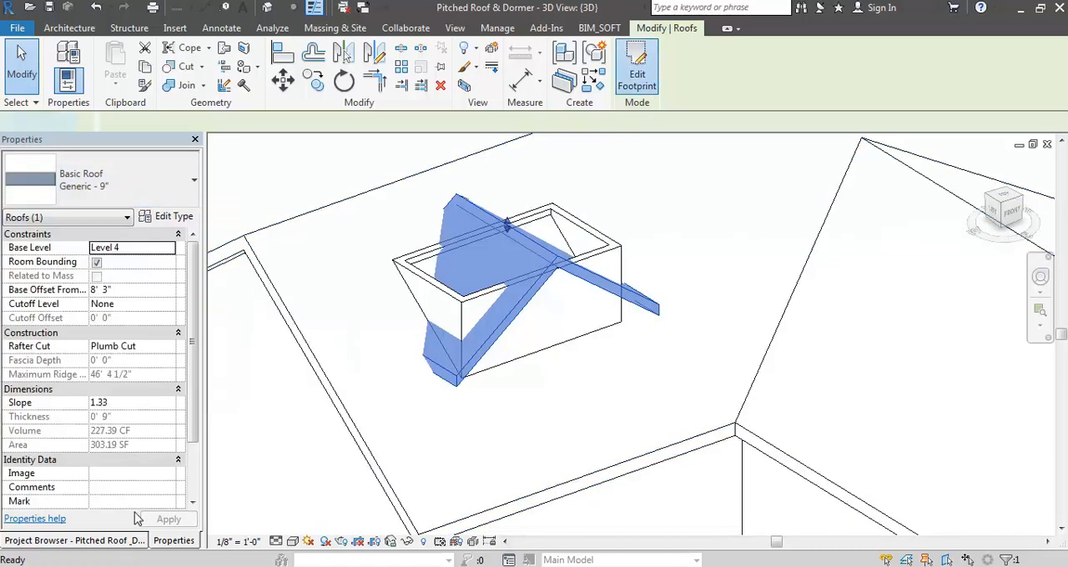
click(119, 542)
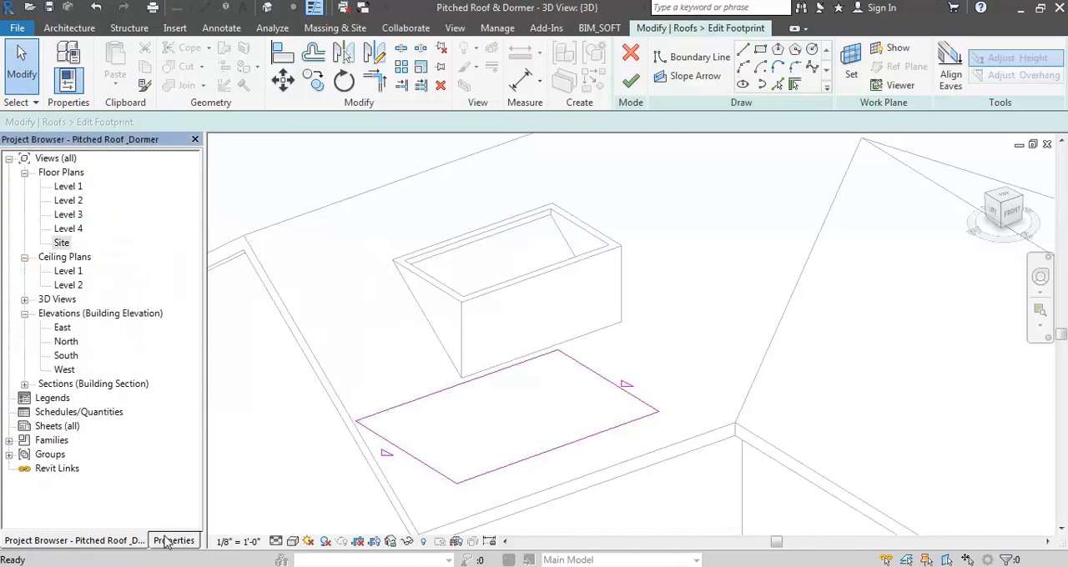
double_click(60, 243)
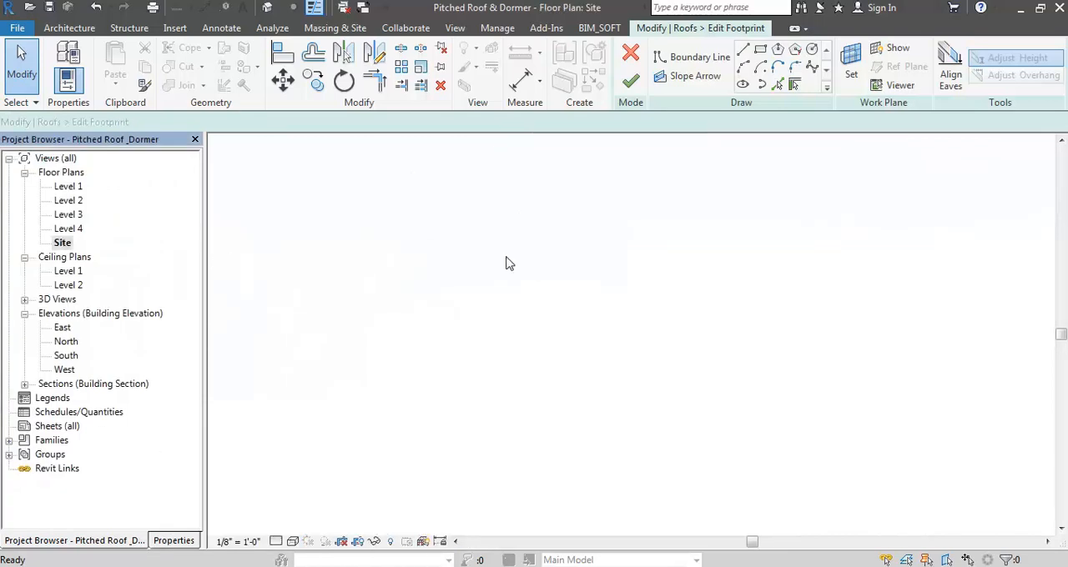
scroll(601, 263, up, 5)
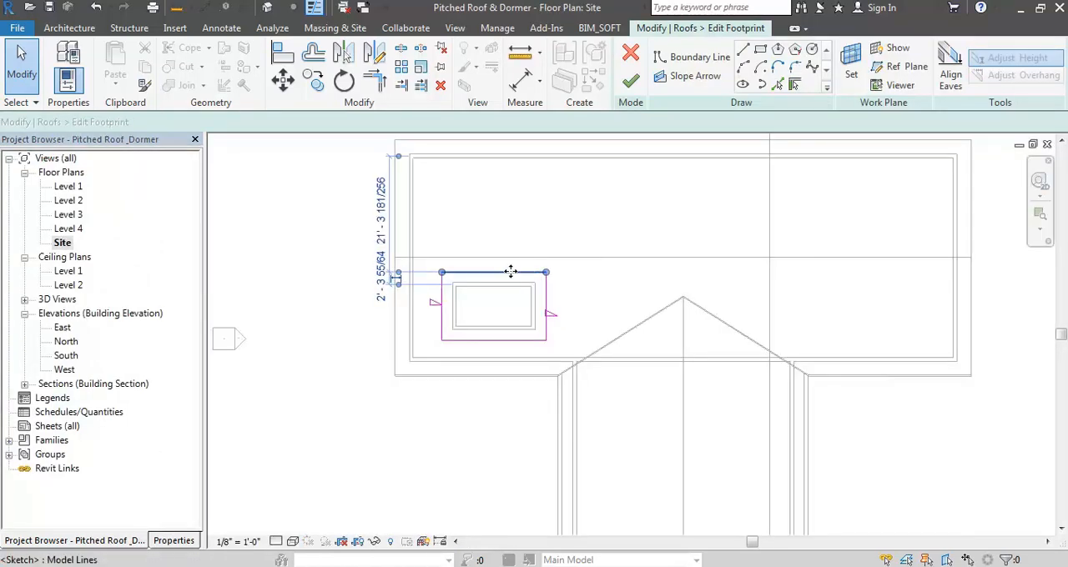
click(496, 275)
drag(495, 275, 493, 342)
click(633, 79)
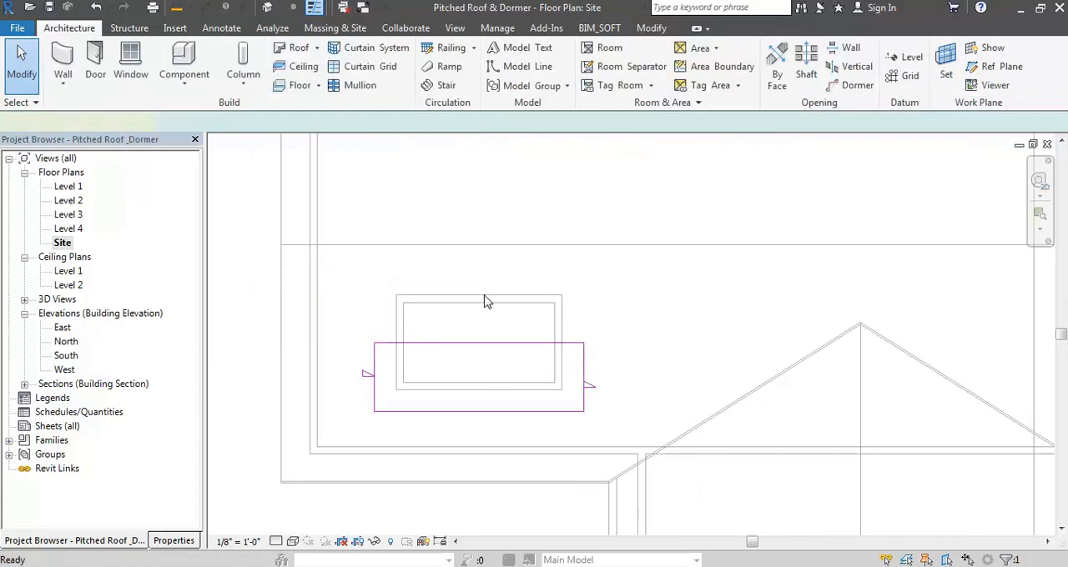
click(267, 9)
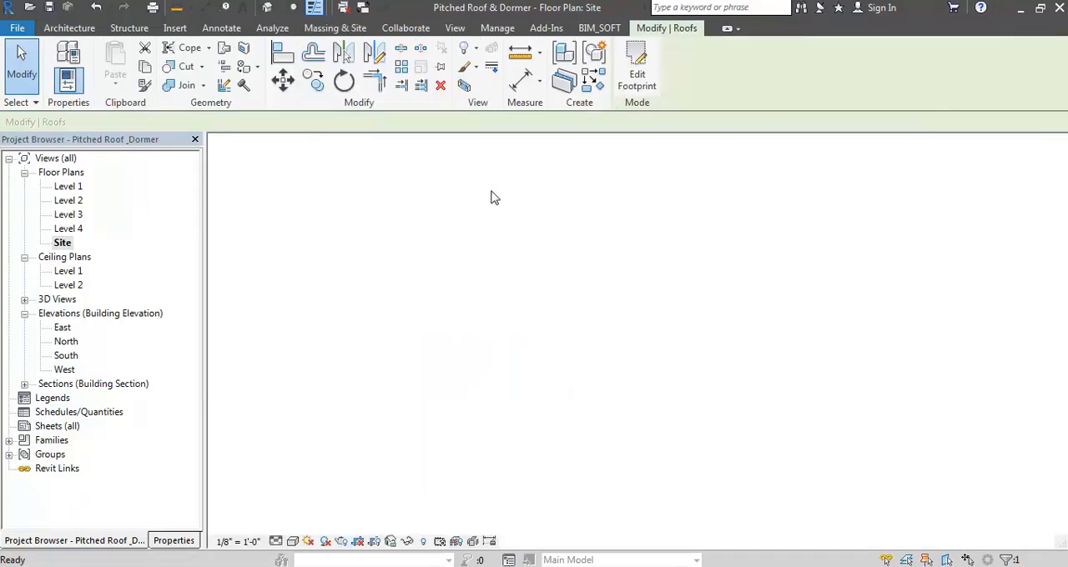
key(Escape)
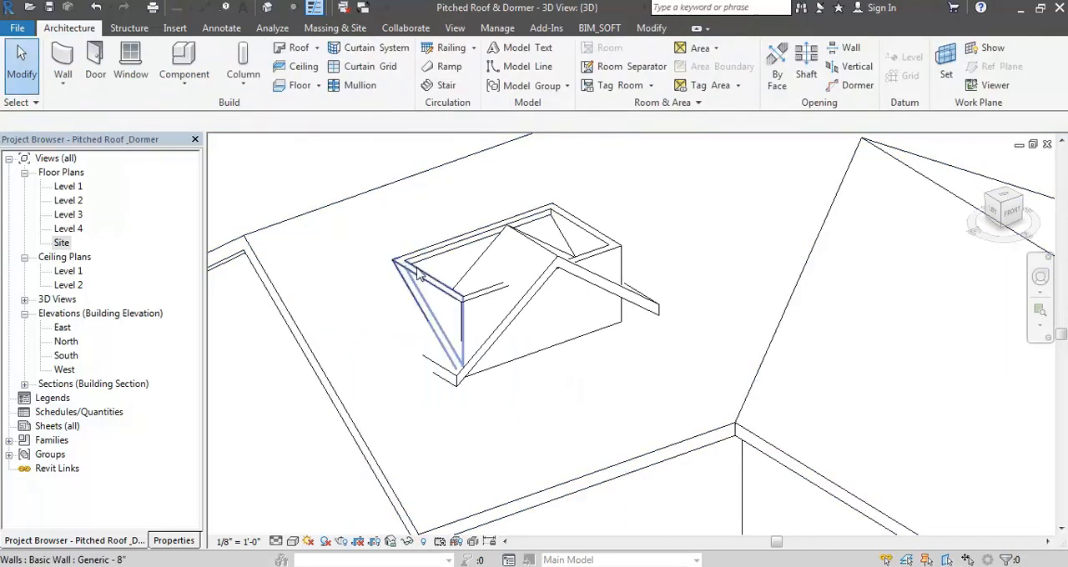
- Inspect the shortened dormer roof and its walls from the side and the back in the 3D view
key(Tab)
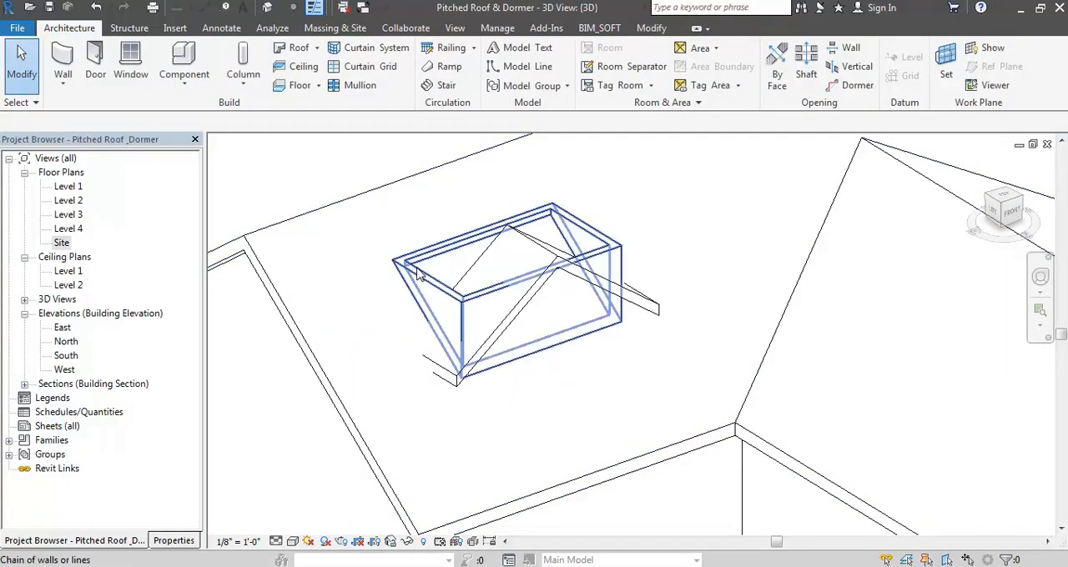
scroll(420, 278, down, 3)
shift+middle_drag(680, 282, 355, 267)
scroll(692, 203, down, 5)
shift+middle_drag(692, 202, 699, 205)
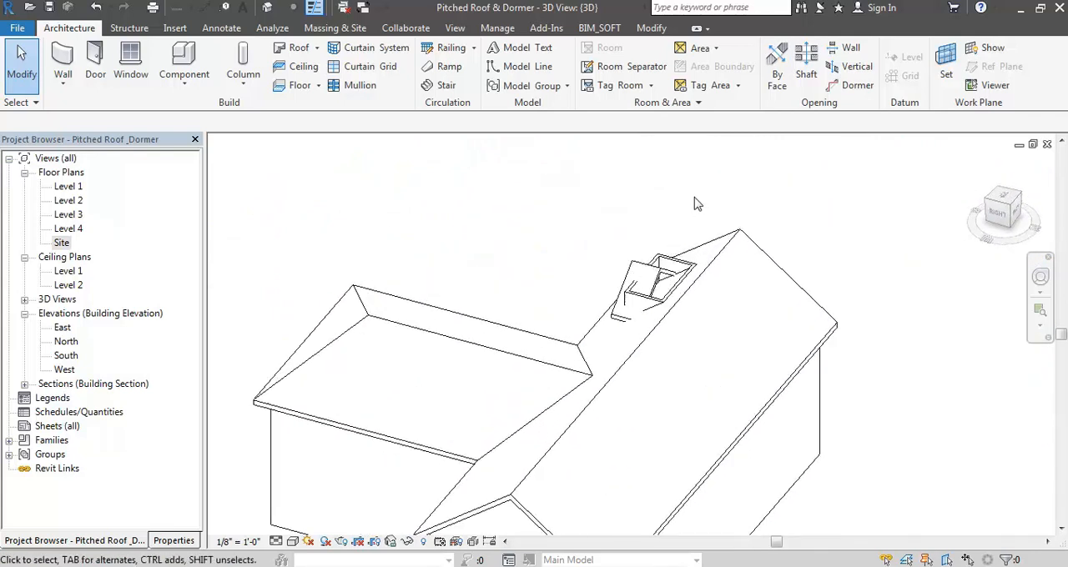
scroll(699, 204, up, 3)
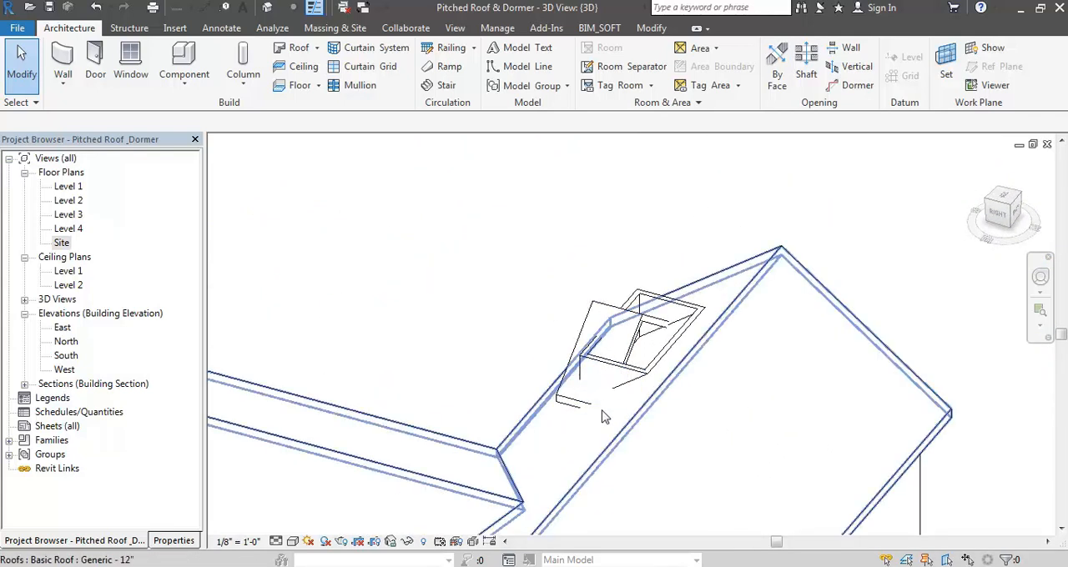
click(638, 332)
shift+middle_drag(638, 332, 468, 294)
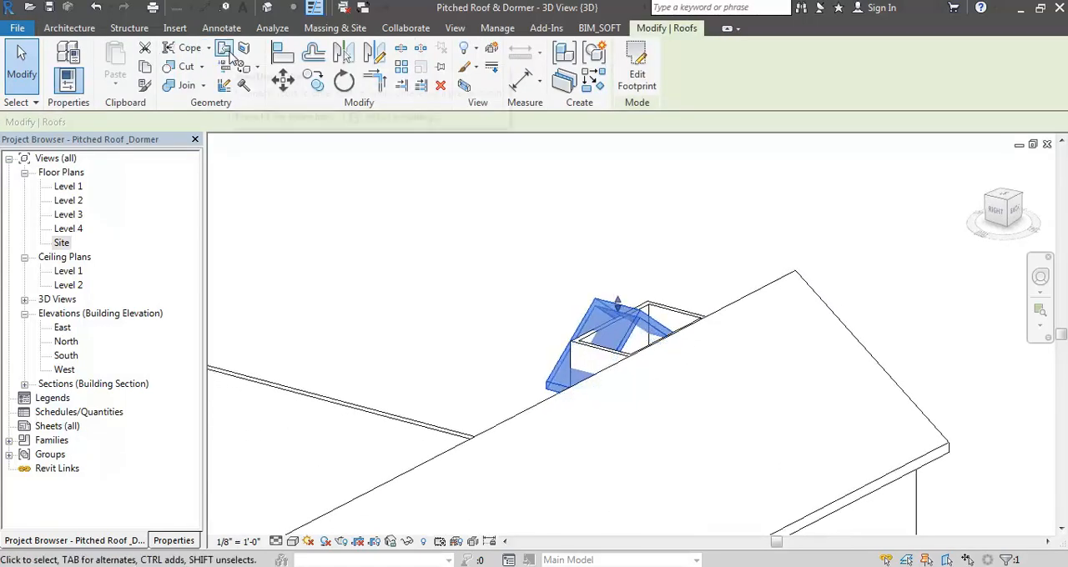
click(493, 267)
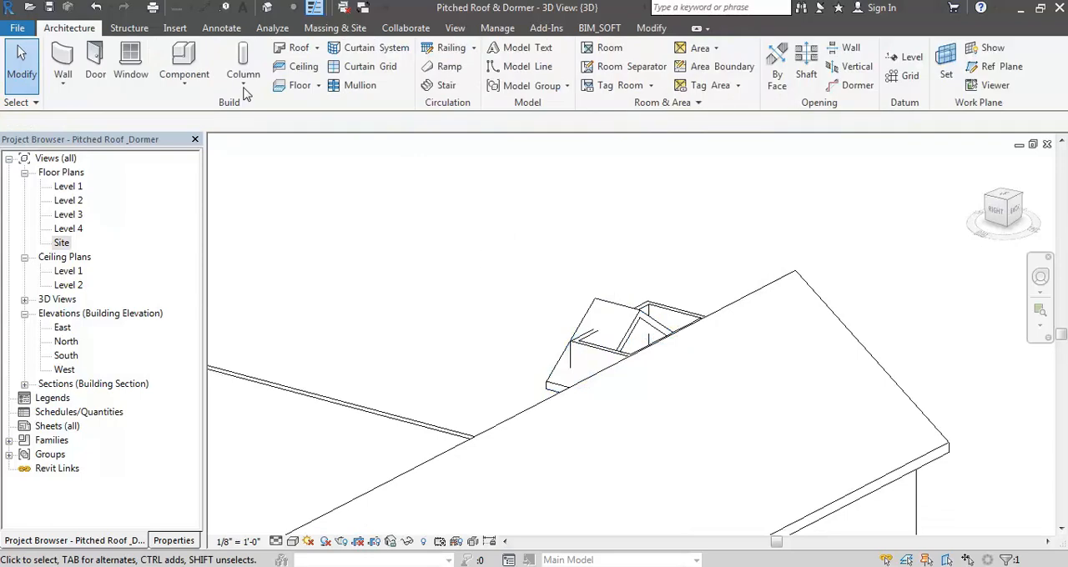
- Join the rear edge of the dormer roof to the slope of the main roof with Join/Unjoin Roof
click(655, 31)
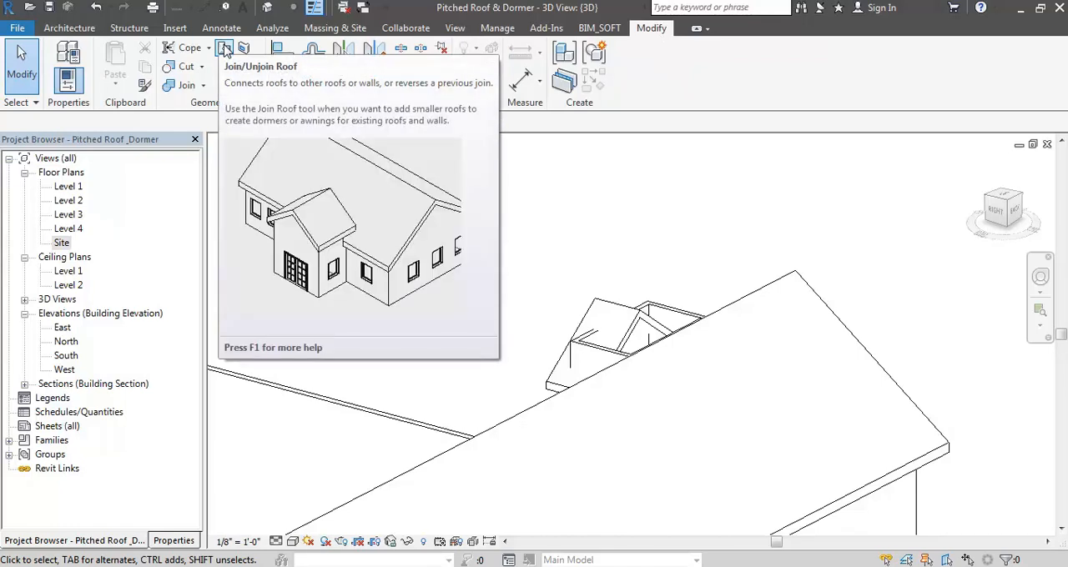
click(224, 51)
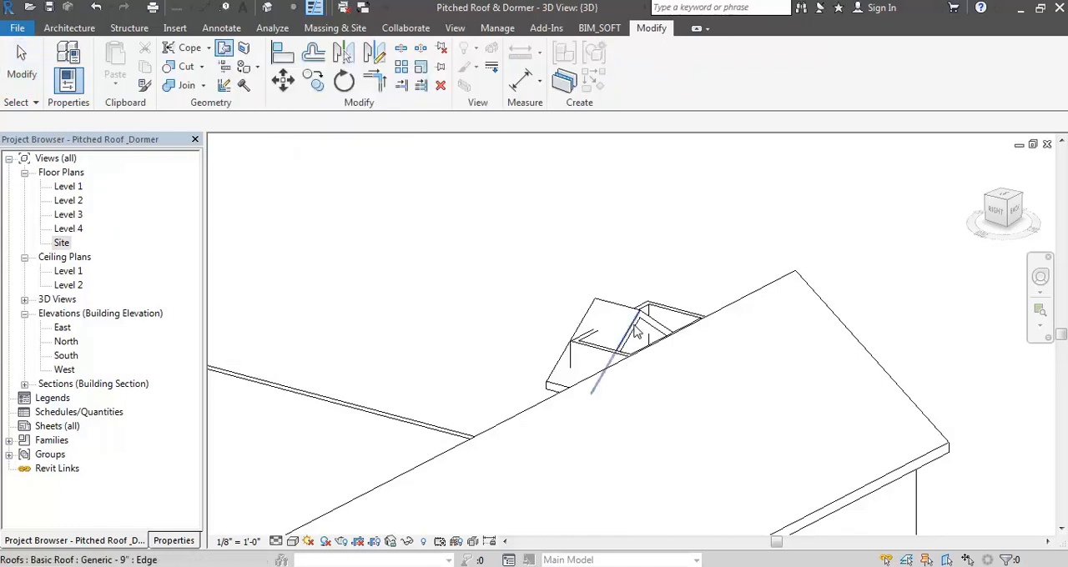
shift+middle_drag(634, 332, 710, 327)
click(710, 327)
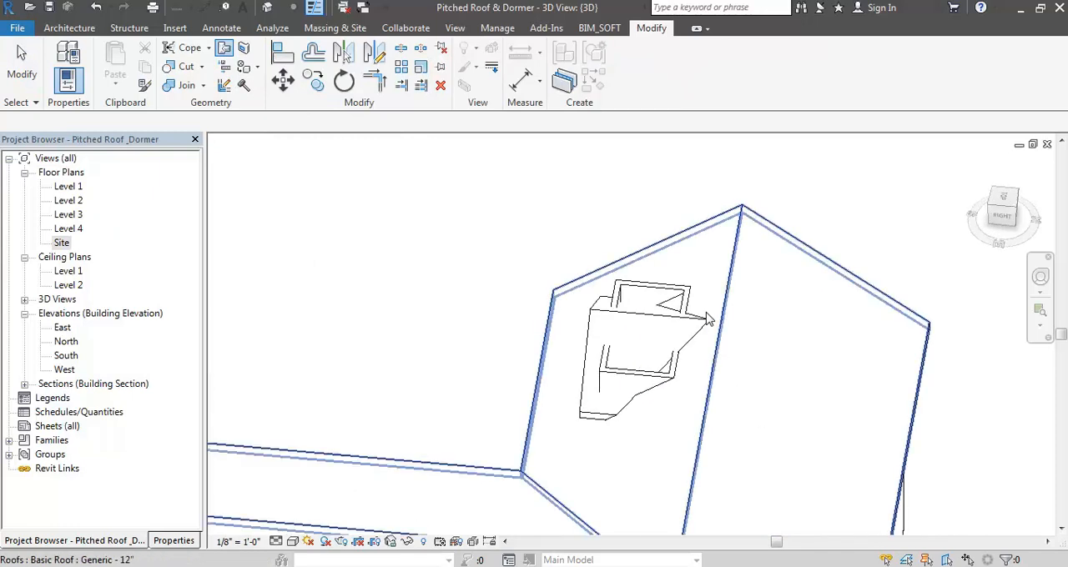
- Delete the dormer's back wall and attach the tops of the three remaining dormer walls to the dormer roof
shift+middle_drag(625, 425, 697, 359)
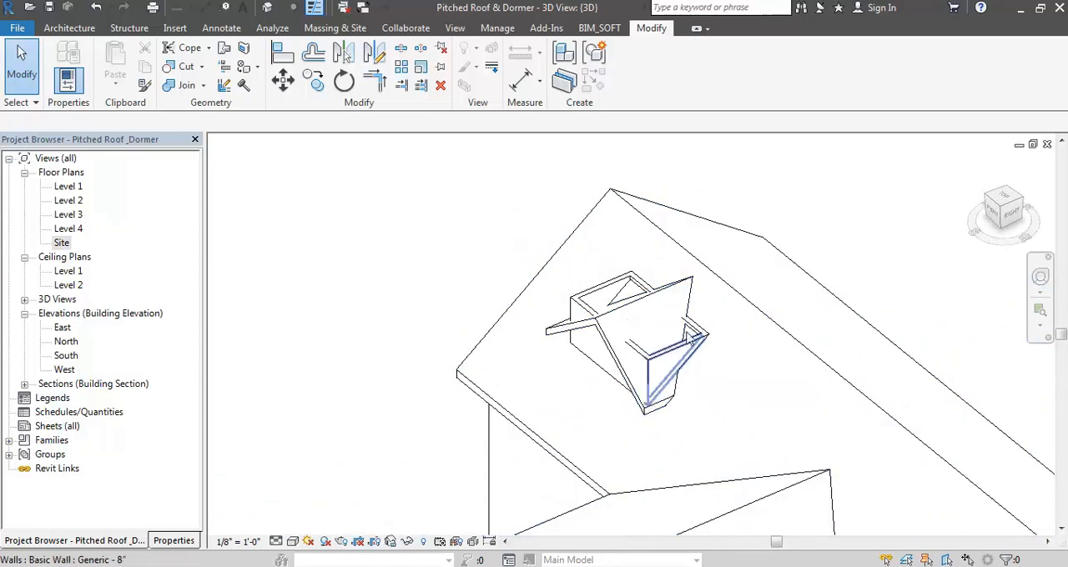
click(700, 327)
key(Delete)
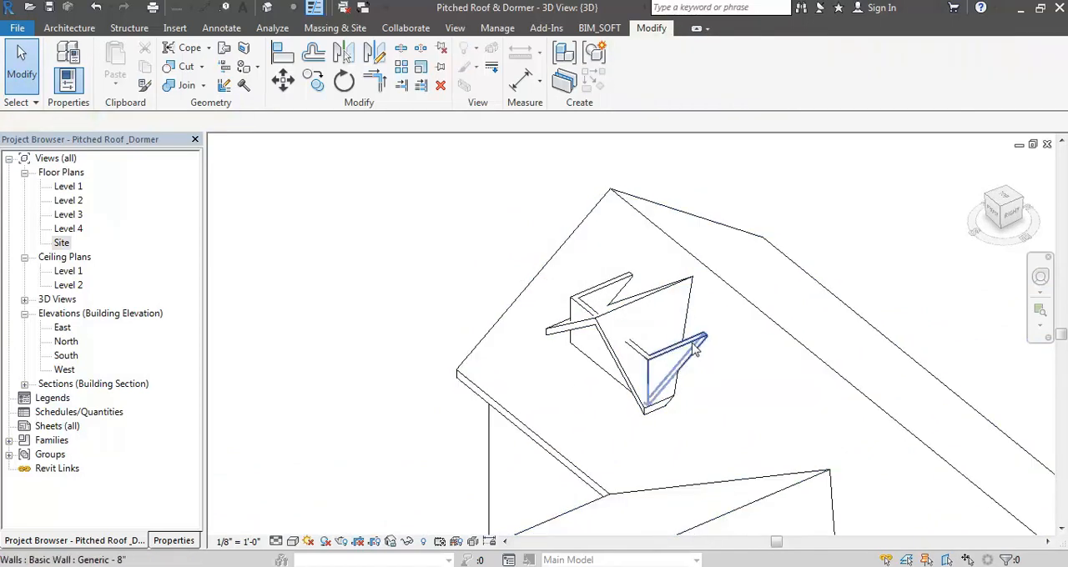
key(Tab)
click(695, 351)
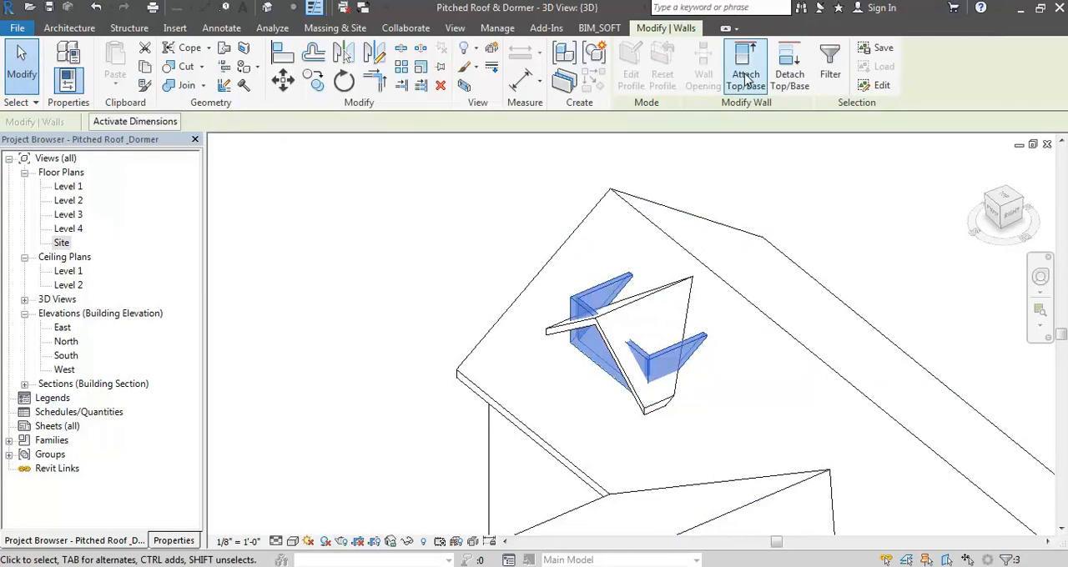
key(Escape)
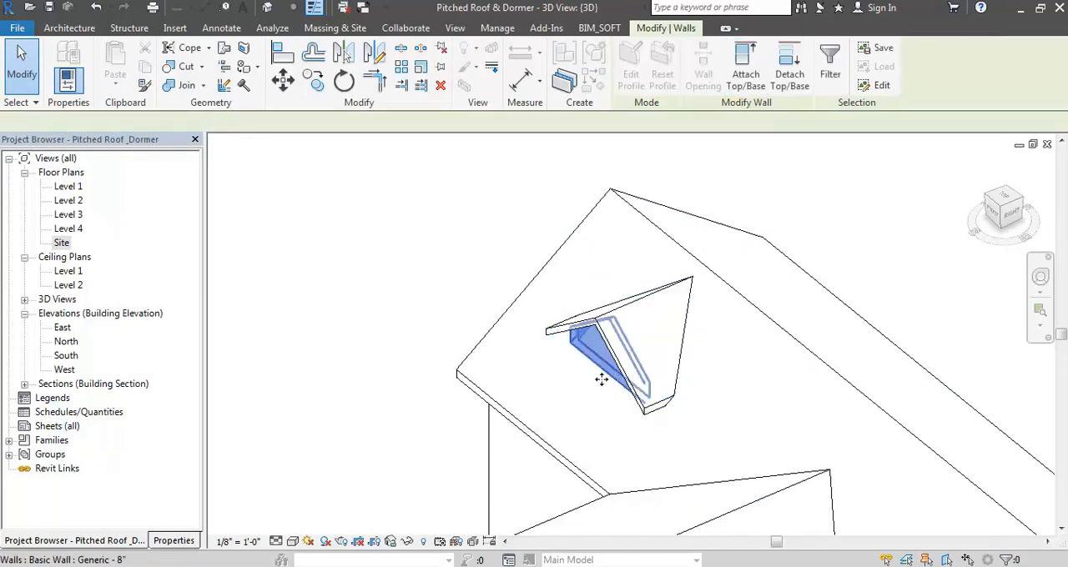
shift+middle_drag(582, 400, 817, 259)
shift+middle_drag(666, 354, 640, 371)
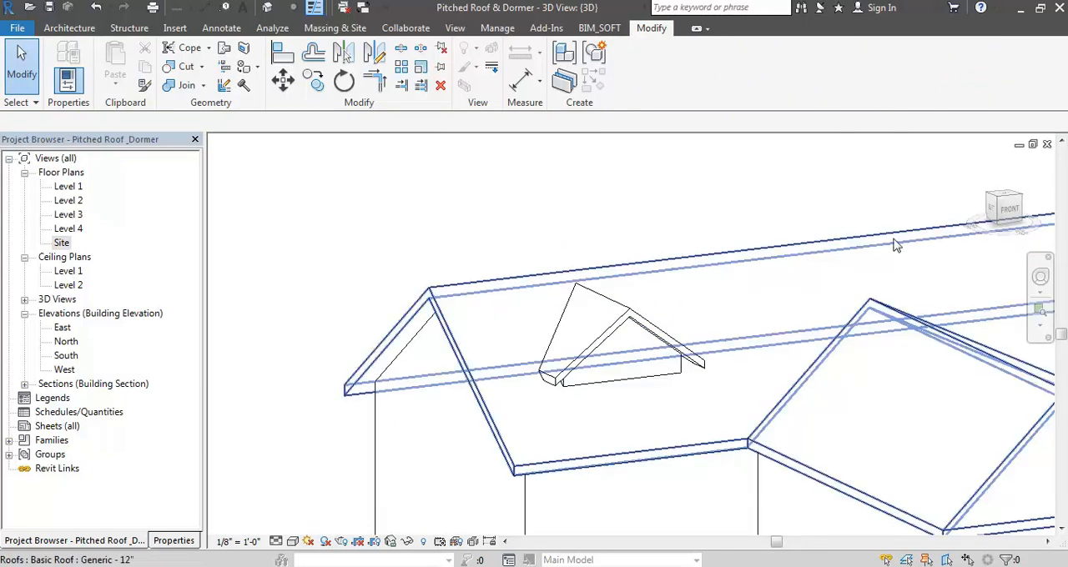
- Open the South elevation and place a Fixed 36" x 48" window centred in the dormer's front wall
double_click(67, 358)
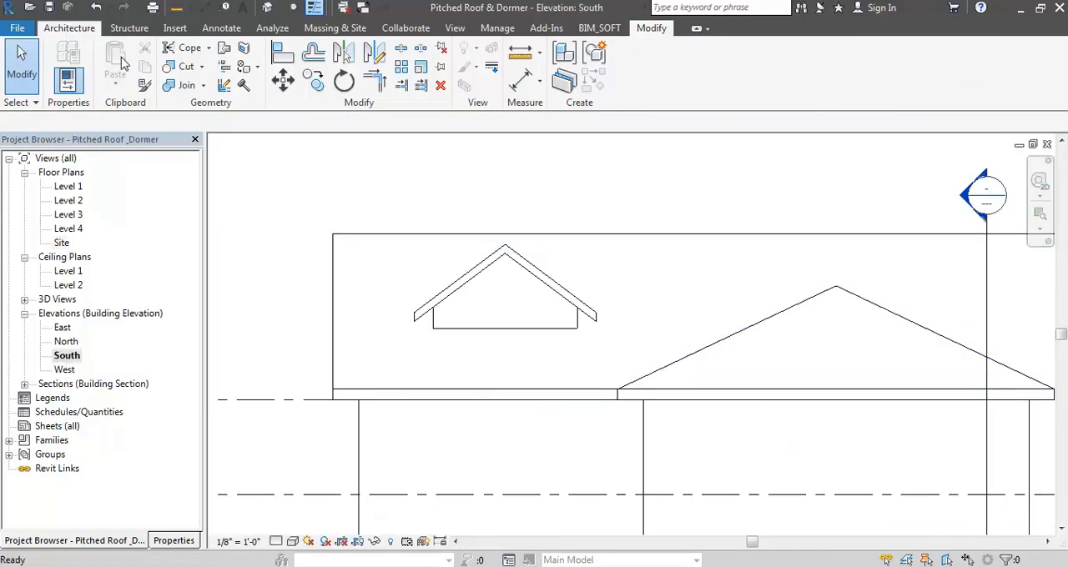
click(65, 30)
click(126, 76)
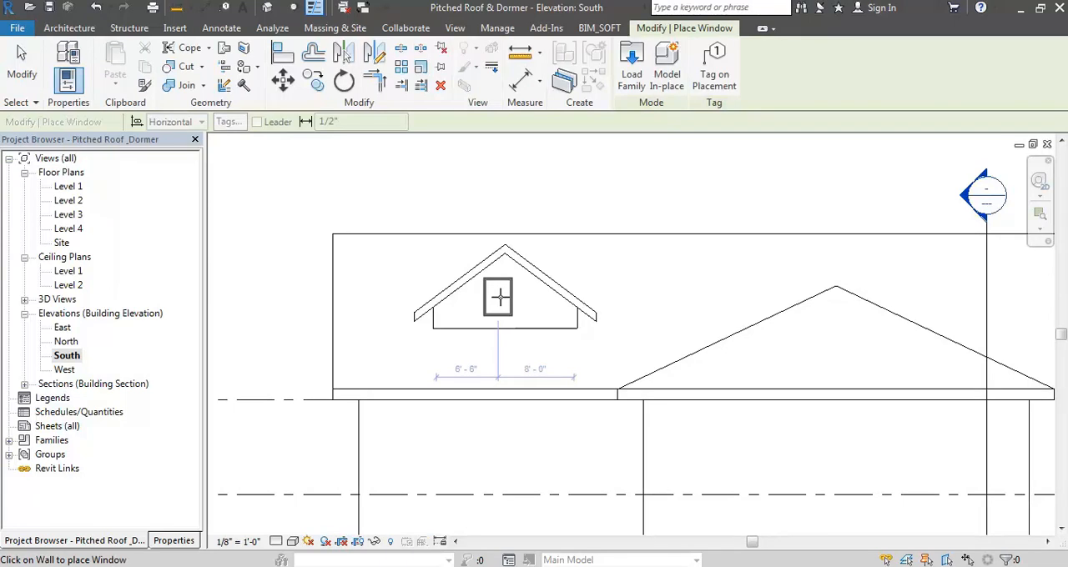
click(505, 300)
scroll(506, 301, up, 3)
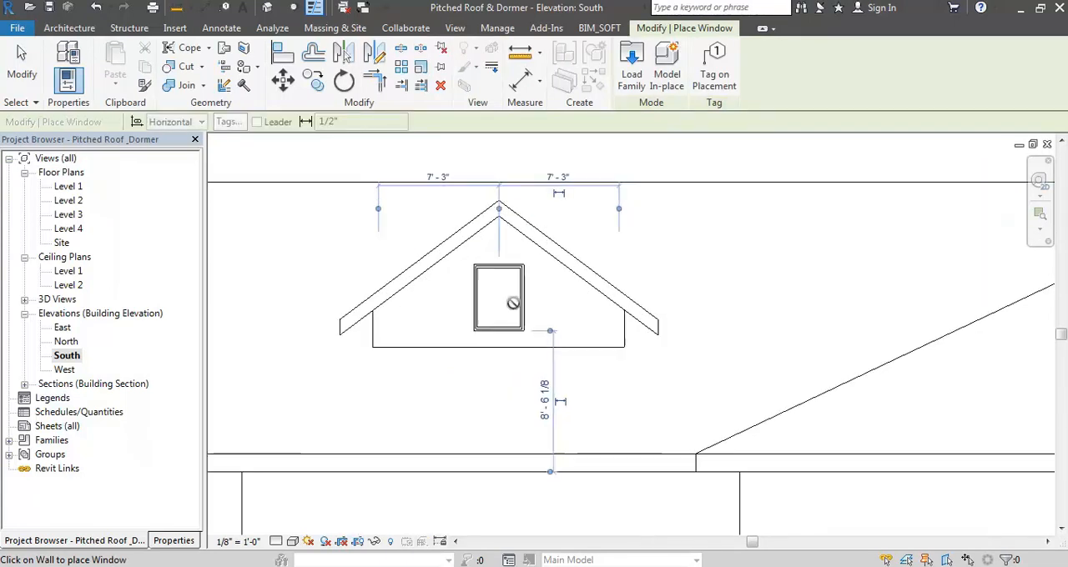
key(Escape)
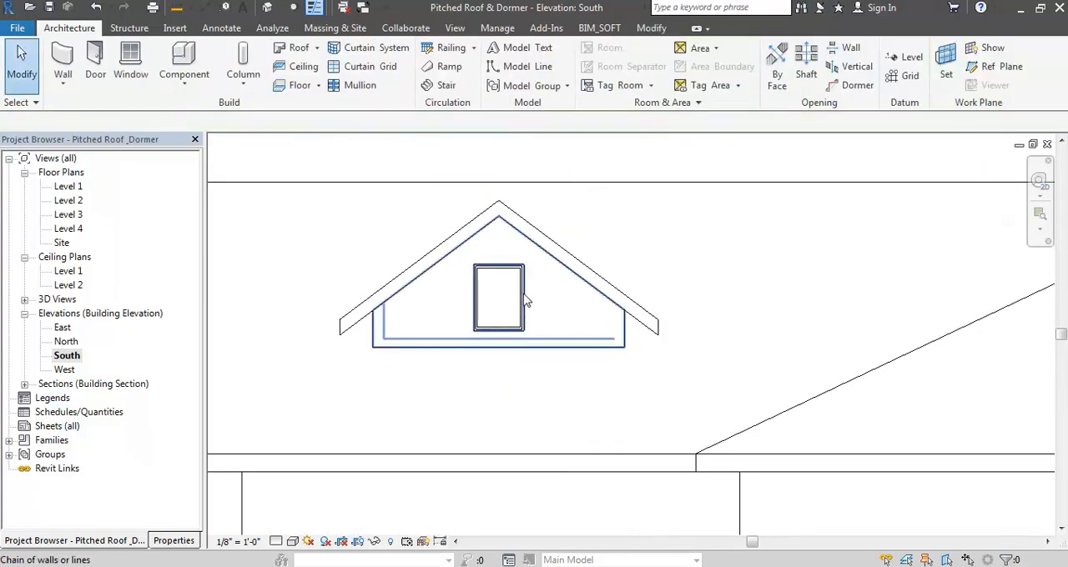
- Copy the dormer window 3' 0" horizontally so the copy sits directly beside the original
click(525, 295)
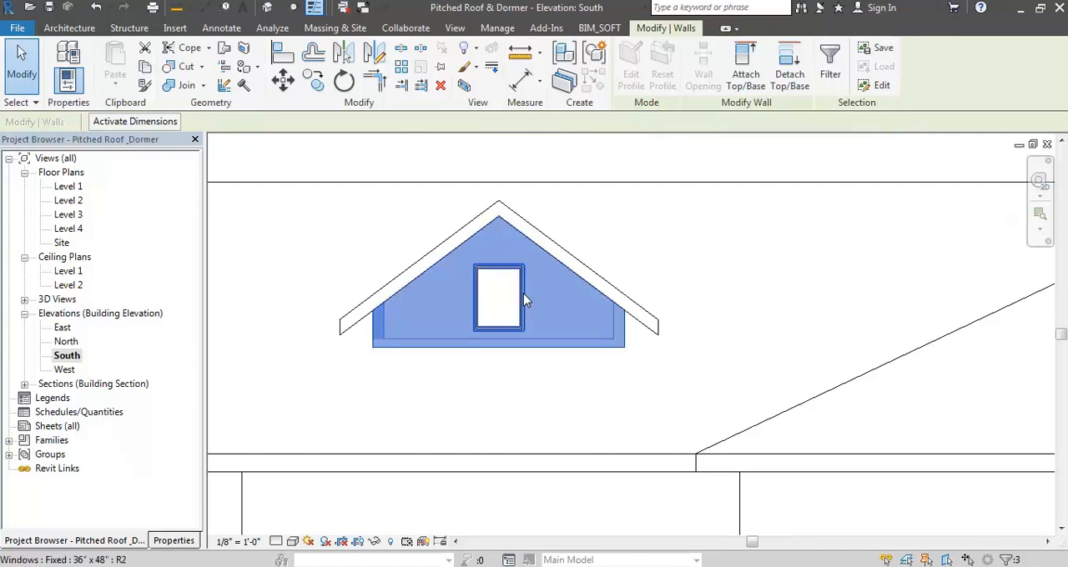
click(523, 297)
click(317, 86)
scroll(524, 284, up, 5)
click(378, 335)
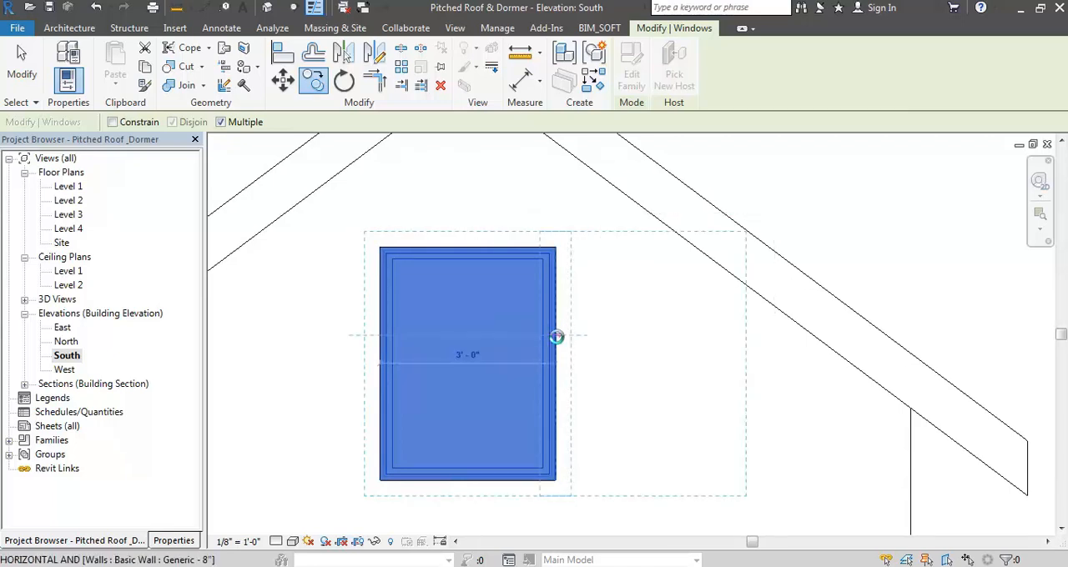
click(556, 336)
key(Escape)
scroll(547, 263, down, 3)
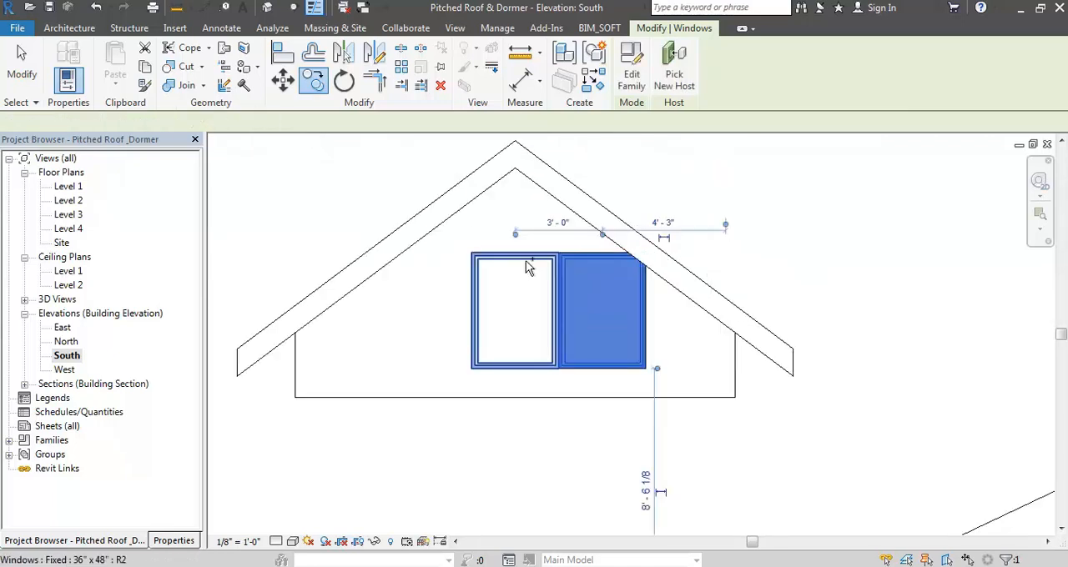
- Select both dormer windows and nudge the pair sideways until it is centred under the dormer ridge
ctrl+click(525, 260)
key(Left)
key(Left)
key(Left)
key(Left)
key(Left)
key(Left)
key(Left)
key(Left)
key(Left)
key(Left)
key(Left)
key(Left)
key(Left)
key(Left)
key(Left)
key(Left)
key(Left)
key(Left)
key(Down)
key(Down)
key(Up)
key(Up)
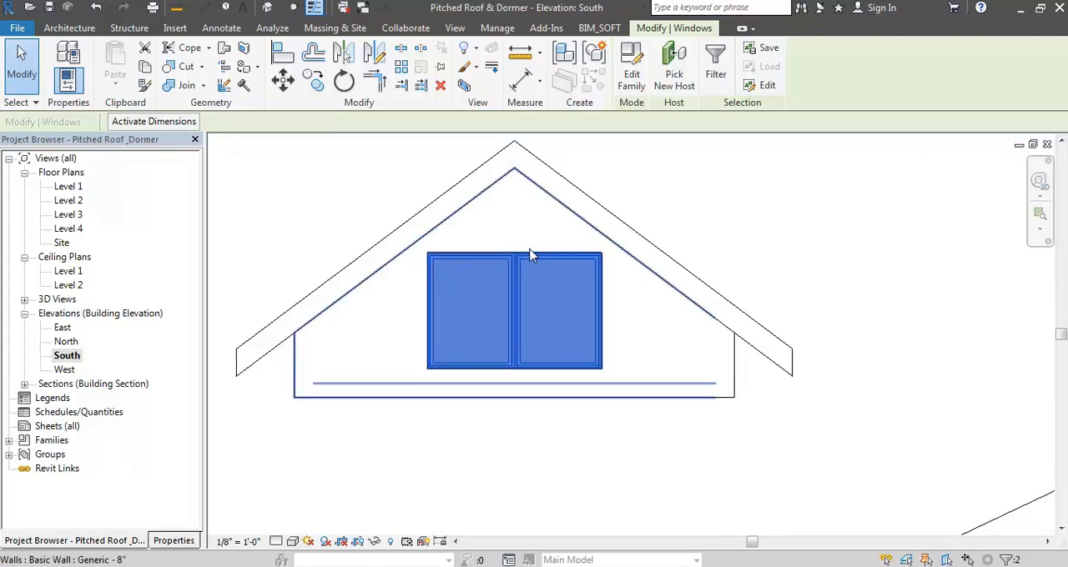
key(z)
key(f)
key(Escape)
- Enable the section box in the 3D view and pull its dormer-side face inward to cut through the dormer windows
middle_drag(486, 201, 540, 255)
click(269, 8)
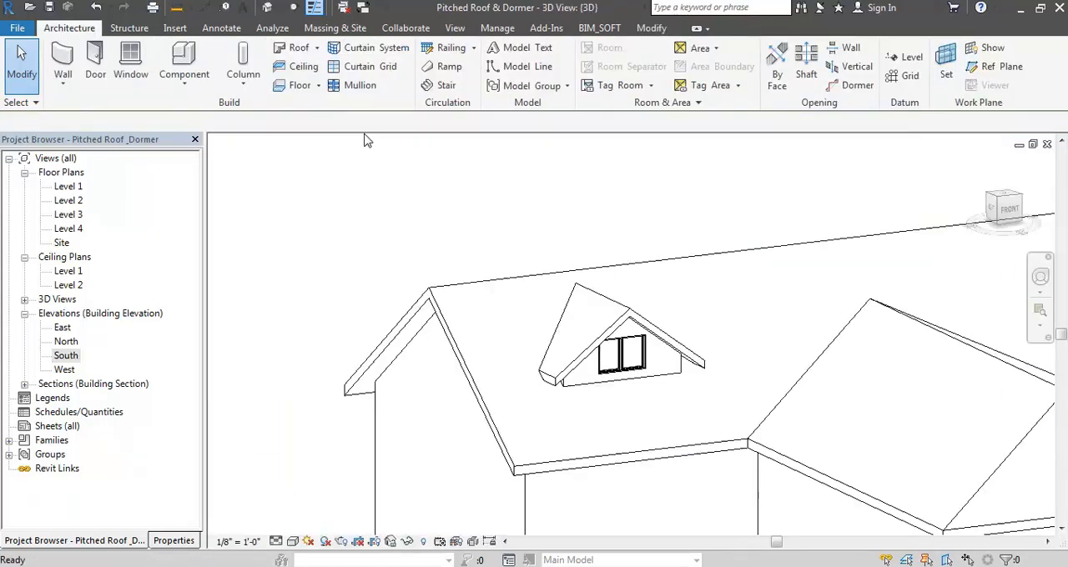
scroll(484, 181, down, 2)
scroll(434, 317, down, 1)
shift+middle_drag(570, 203, 544, 245)
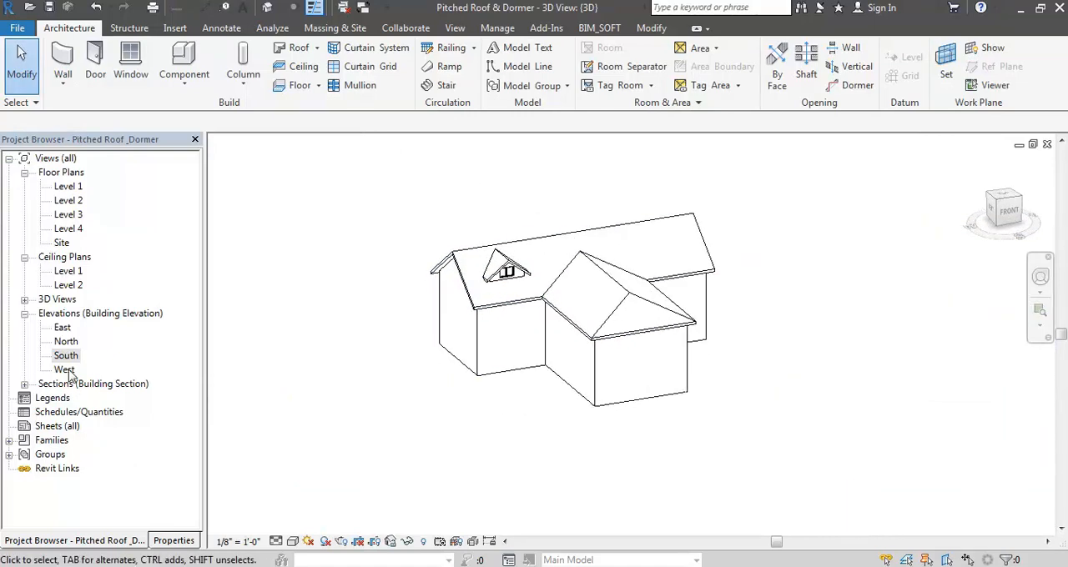
click(172, 541)
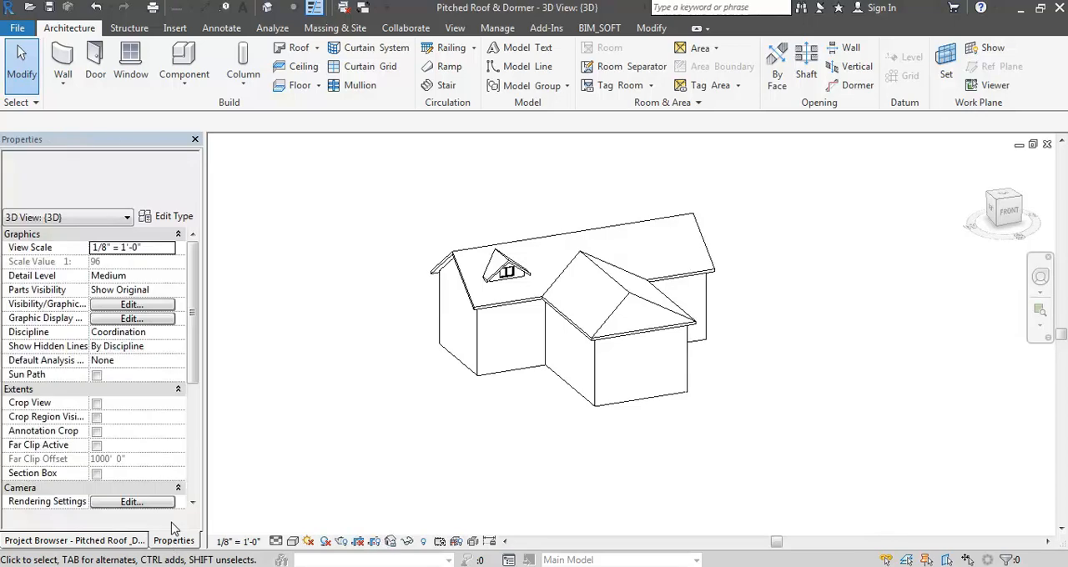
click(96, 474)
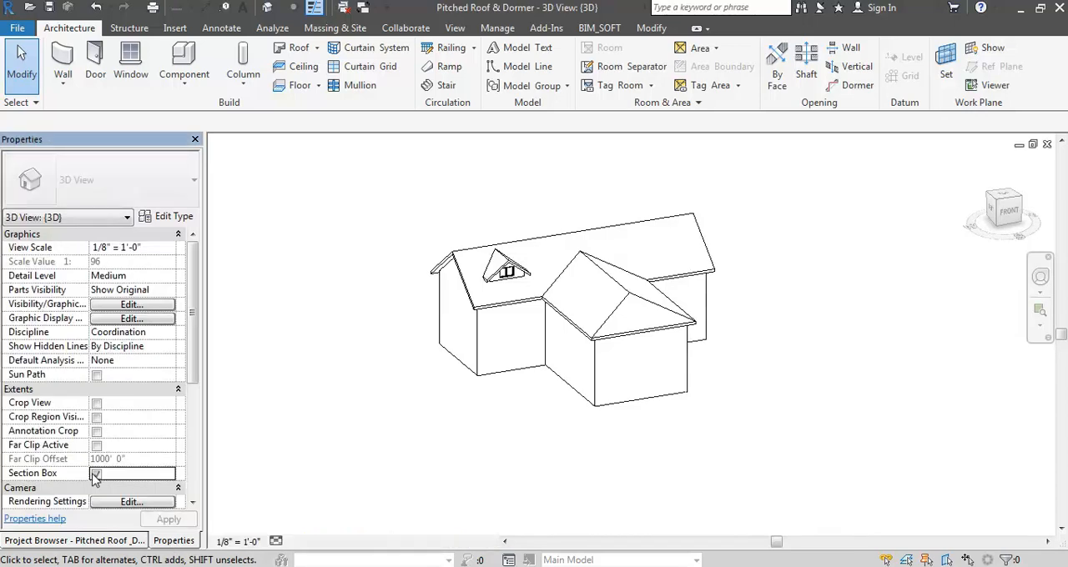
click(428, 225)
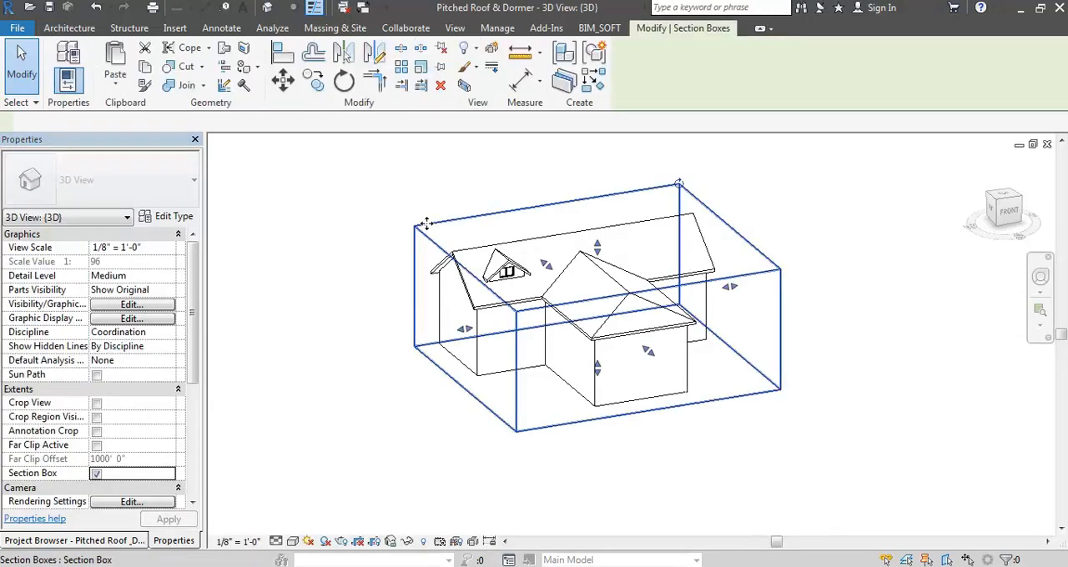
drag(466, 332, 518, 322)
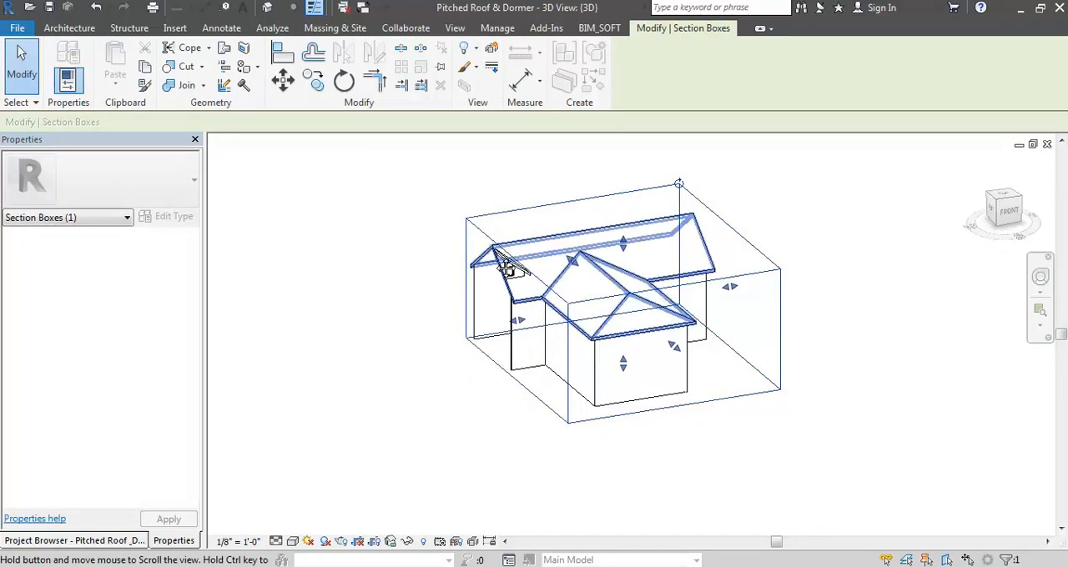
shift+middle_drag(505, 265, 519, 282)
scroll(529, 305, up, 6)
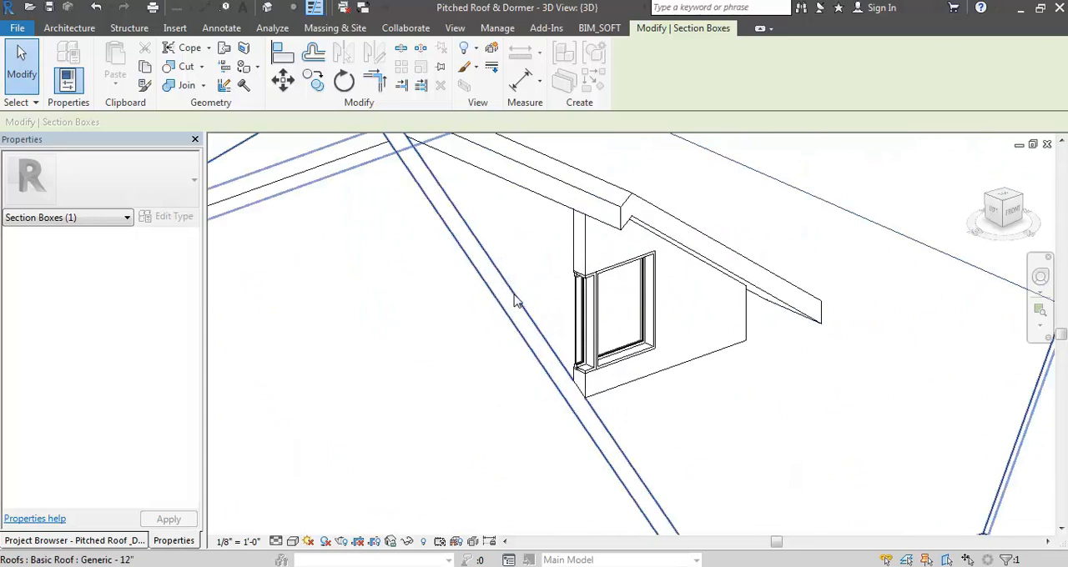
- Turn off the section box in the 3D view to bring back the whole building
scroll(515, 302, down, 6)
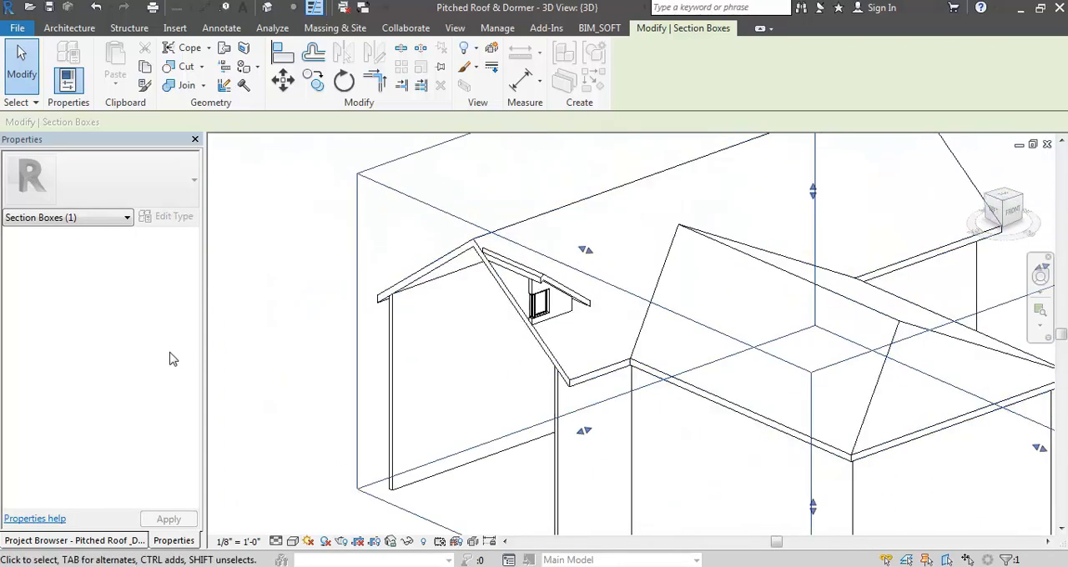
click(269, 294)
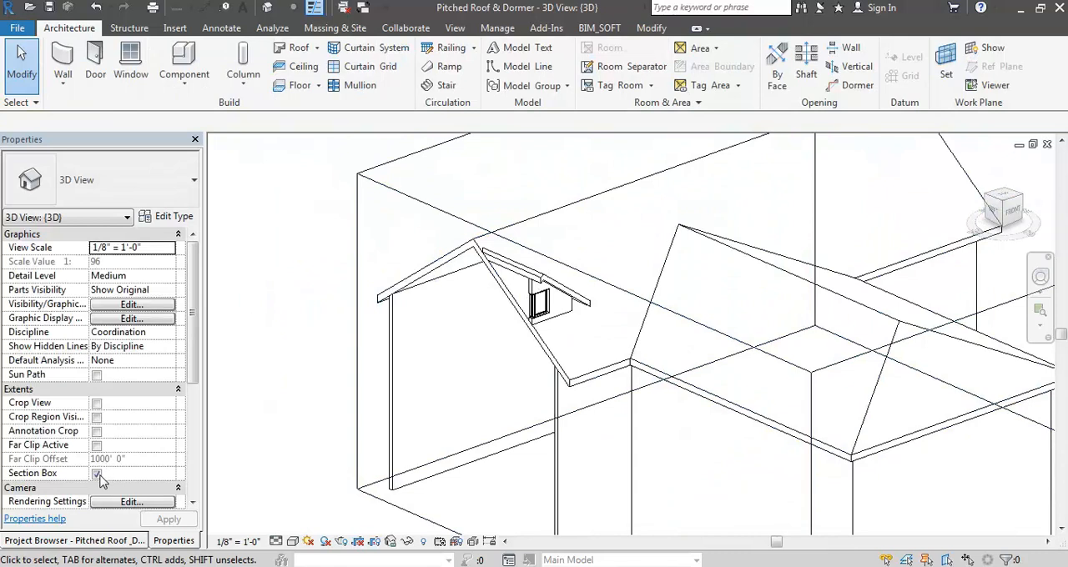
click(97, 474)
click(978, 164)
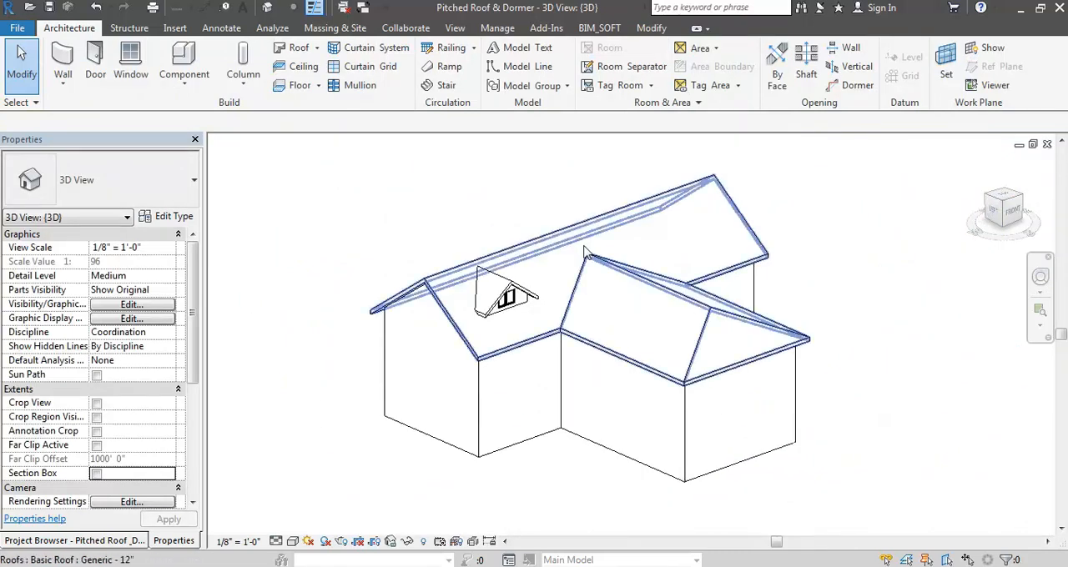
- Select the complete dormer with its windows and, in the Site plan, mirror a copy across a vertical axis through the main roof's midpoint
drag(399, 175, 668, 499)
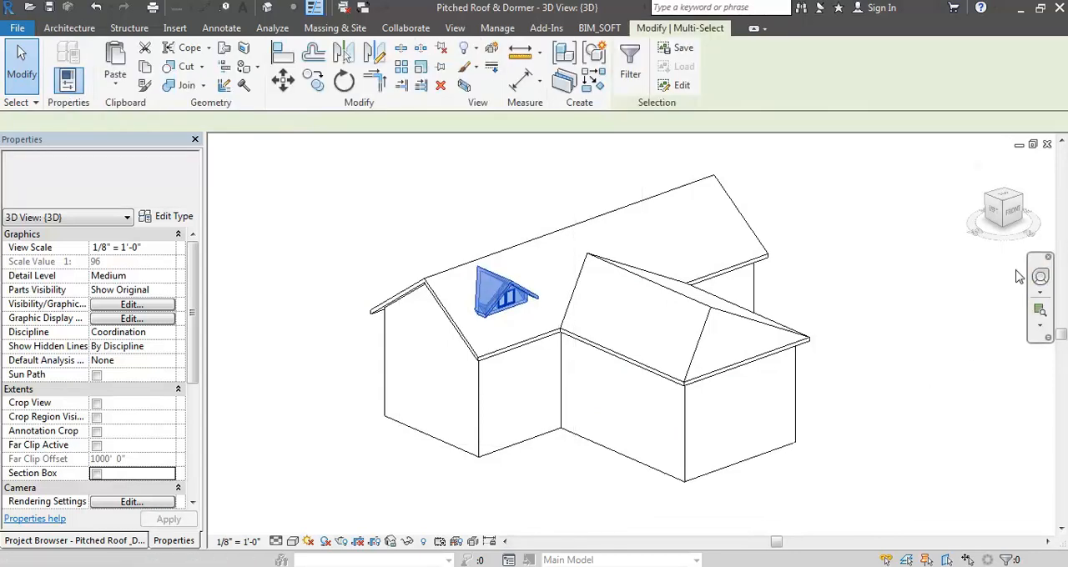
click(118, 541)
double_click(61, 243)
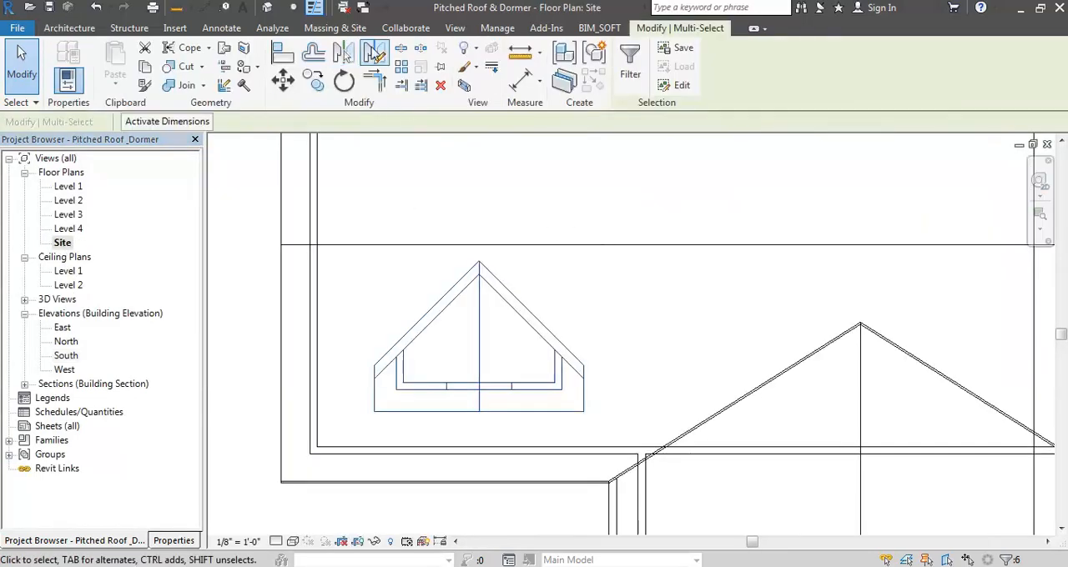
click(374, 52)
scroll(489, 353, down, 4)
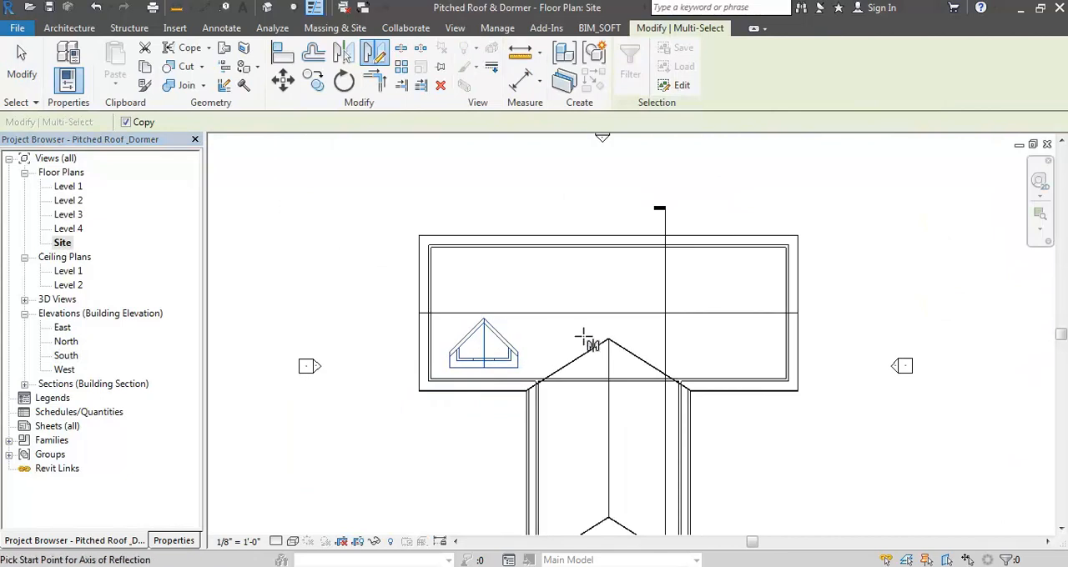
click(608, 237)
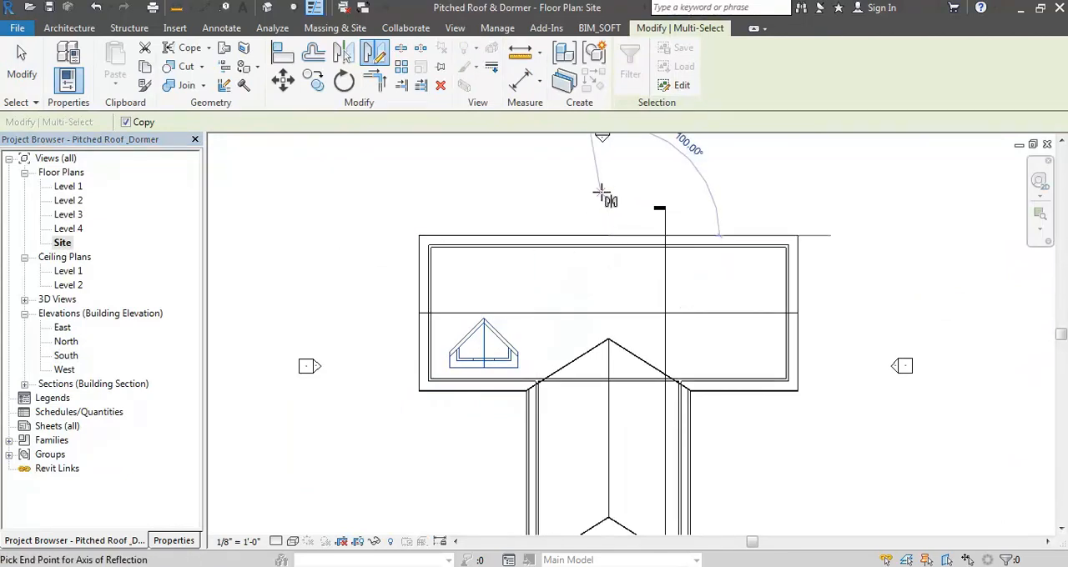
click(608, 195)
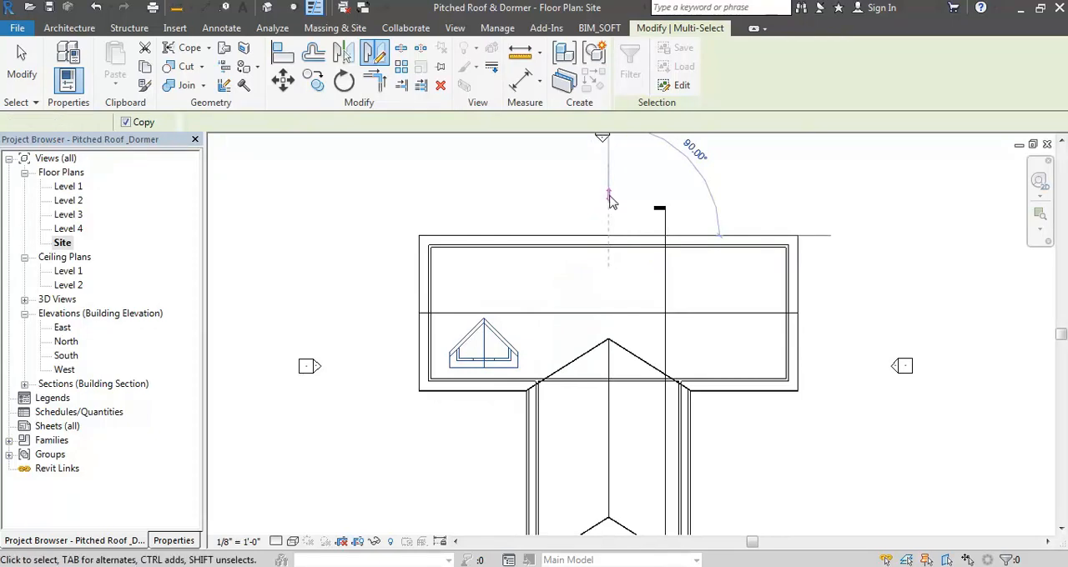
key(Escape)
- In the 3D view, start a Dormer opening and pick the main roof as the roof to cut
click(267, 6)
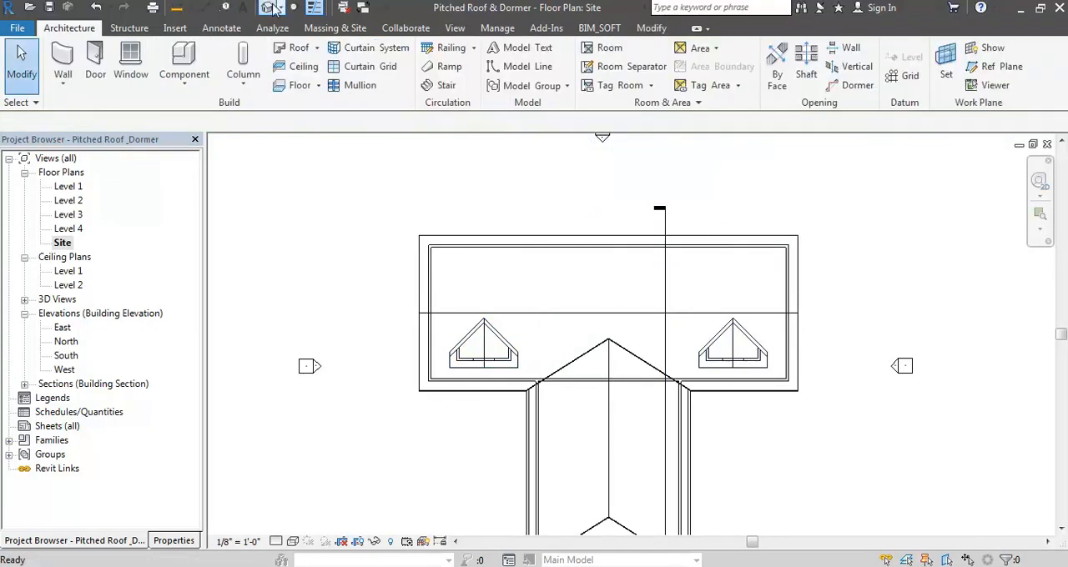
shift+middle_drag(705, 285, 703, 222)
shift+middle_drag(769, 419, 780, 443)
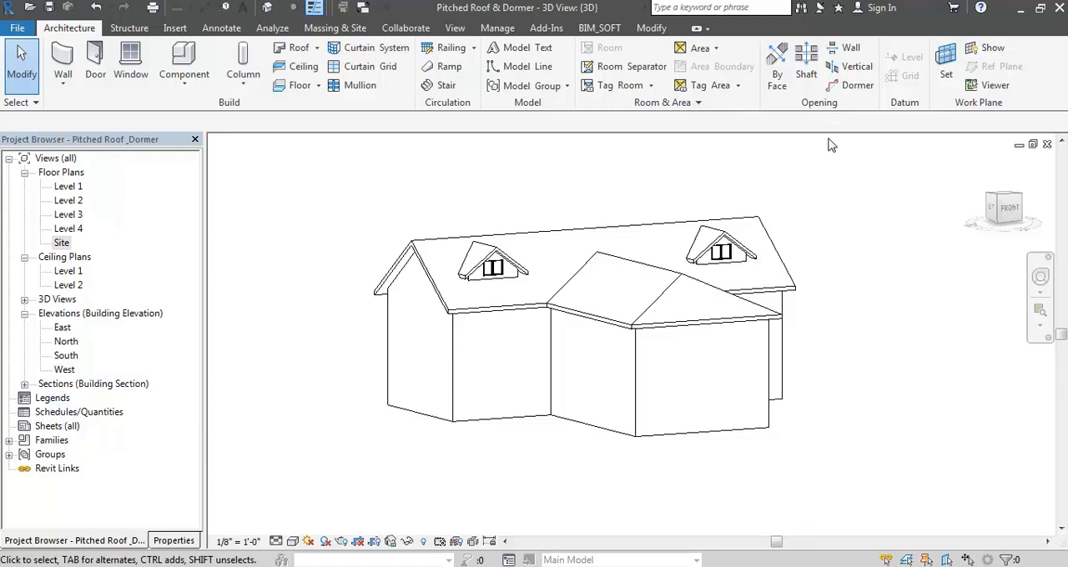
click(852, 89)
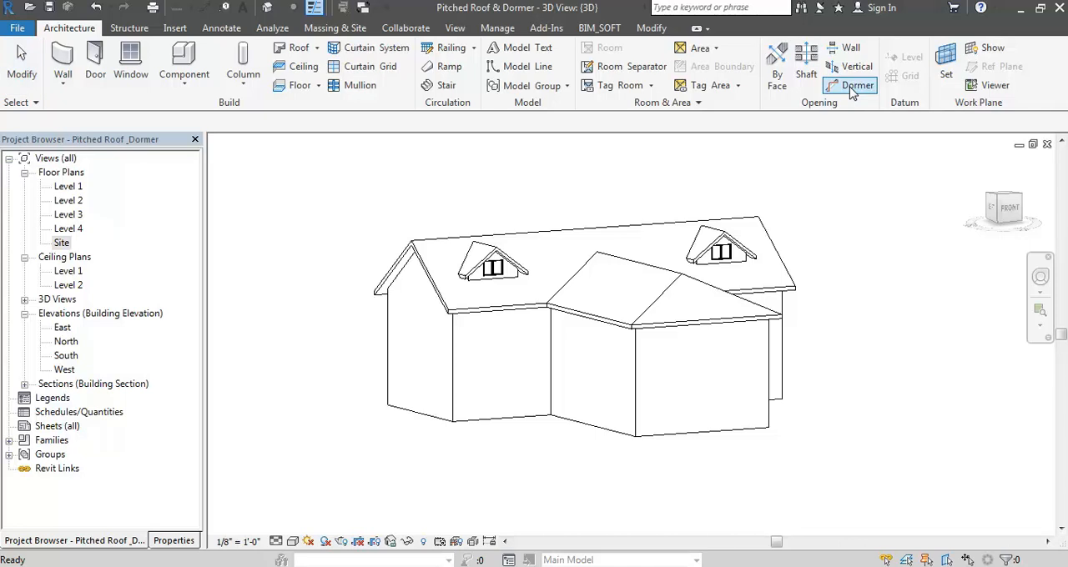
click(578, 236)
scroll(482, 289, up, 4)
scroll(481, 289, up, 2)
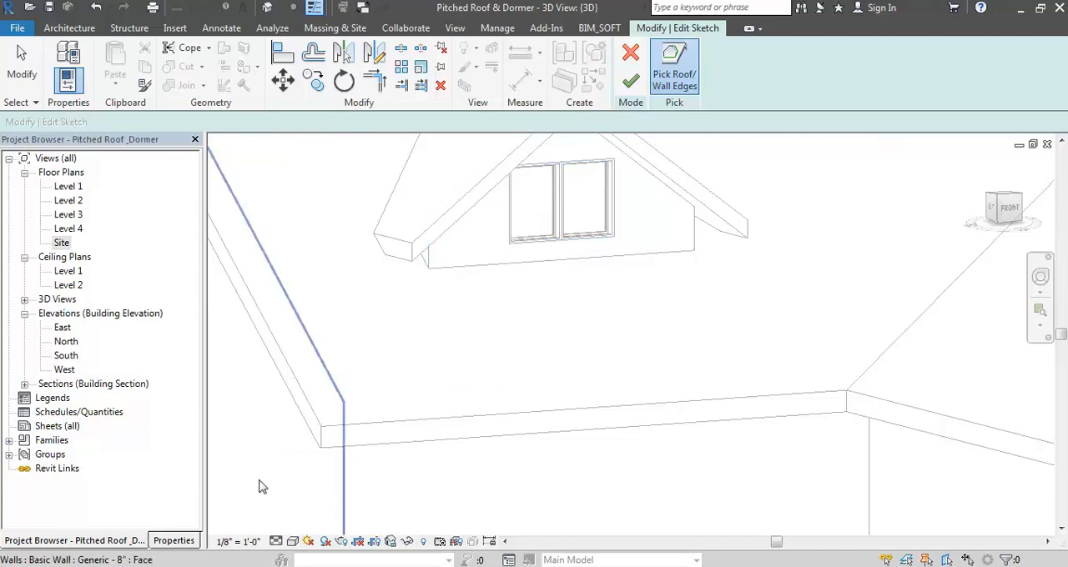
scroll(380, 420, down, 4)
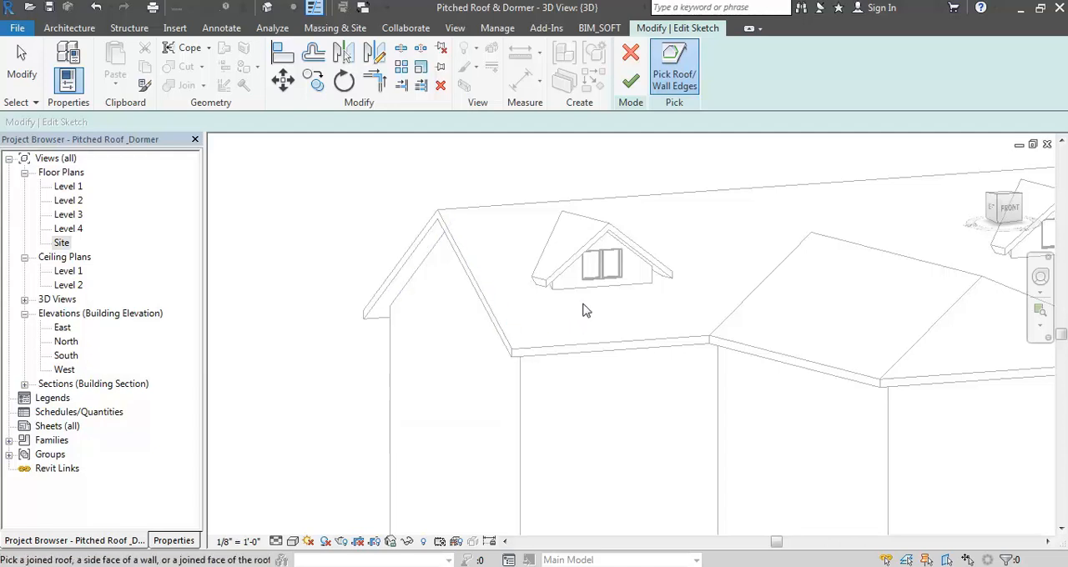
scroll(572, 300, up, 3)
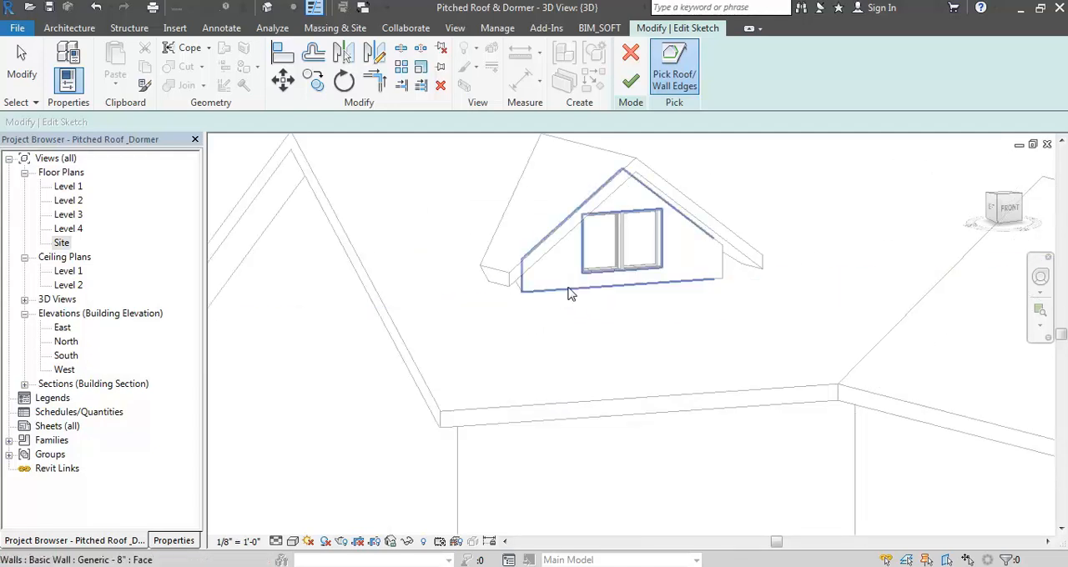
- In the Site plan, pick the original dormer's inner front and side wall faces and its roof edges as the opening boundary
double_click(60, 242)
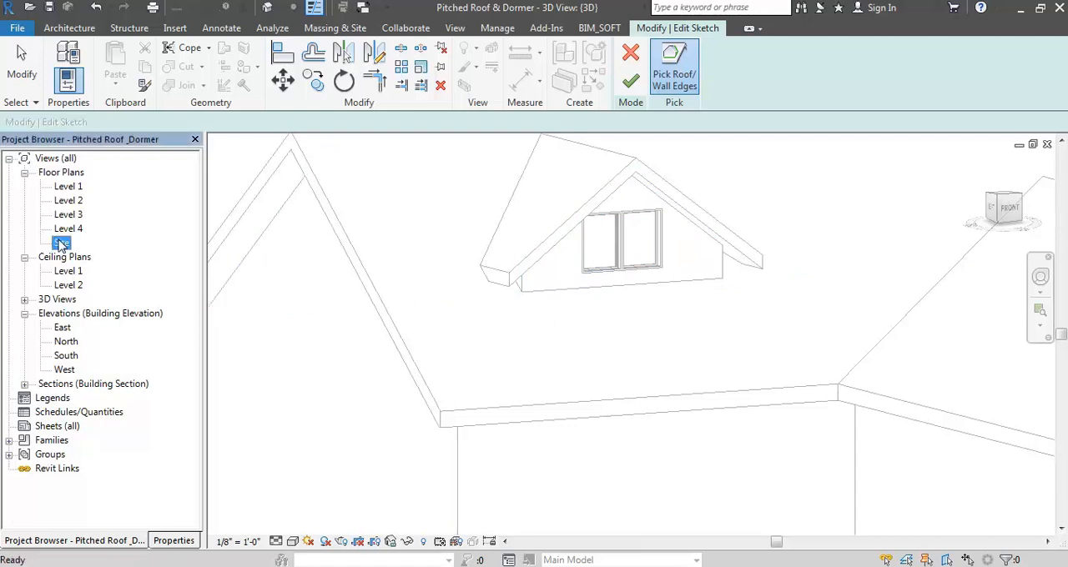
scroll(548, 306, up, 5)
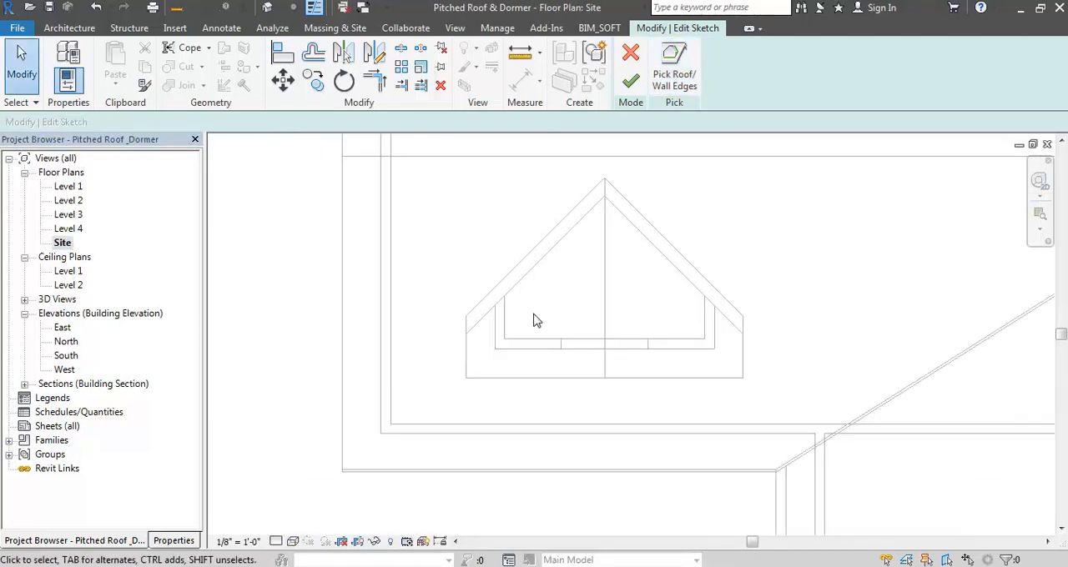
click(674, 67)
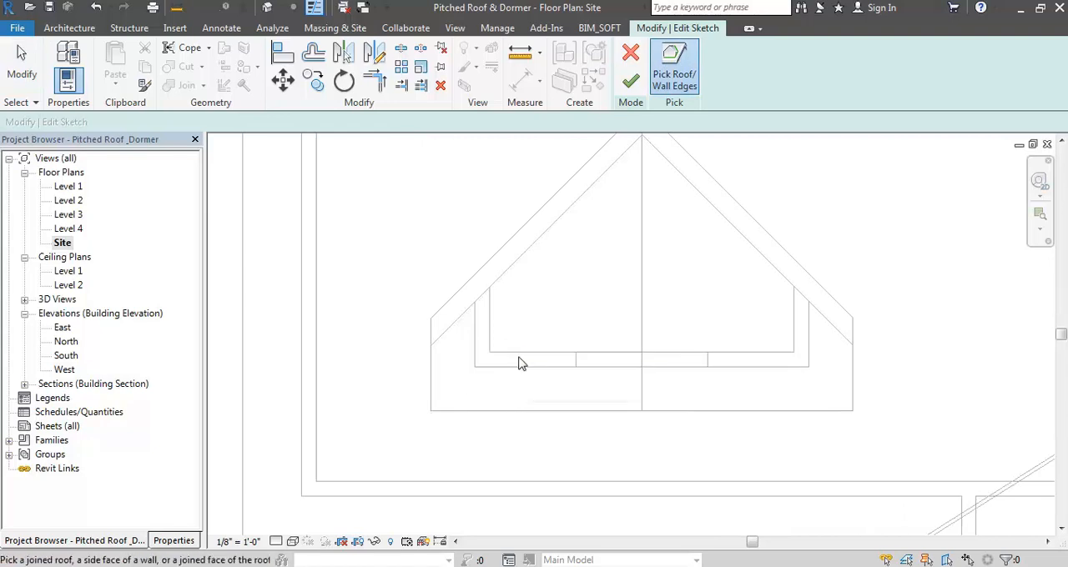
click(519, 363)
click(490, 326)
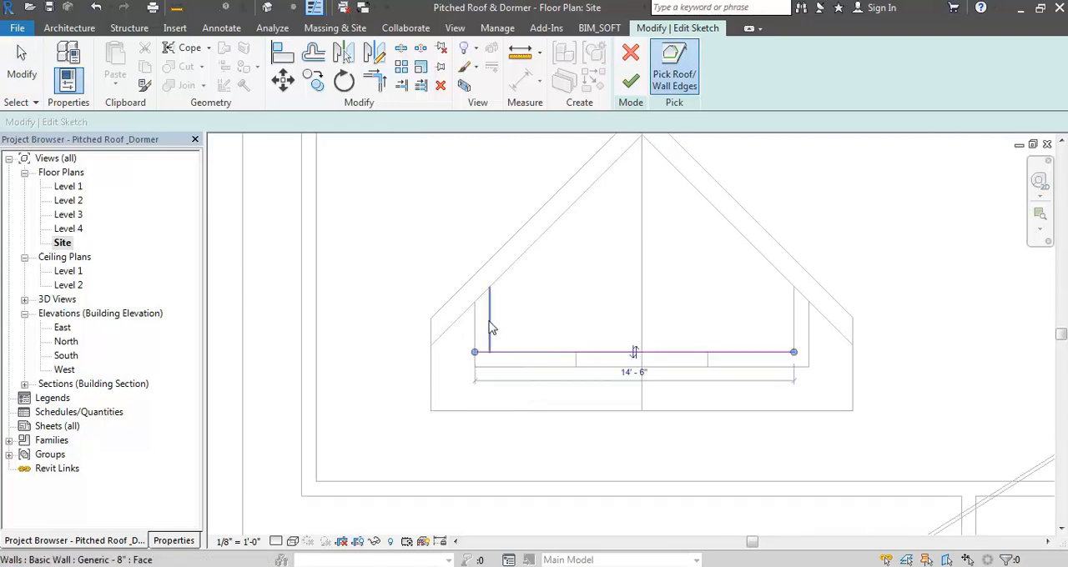
click(796, 308)
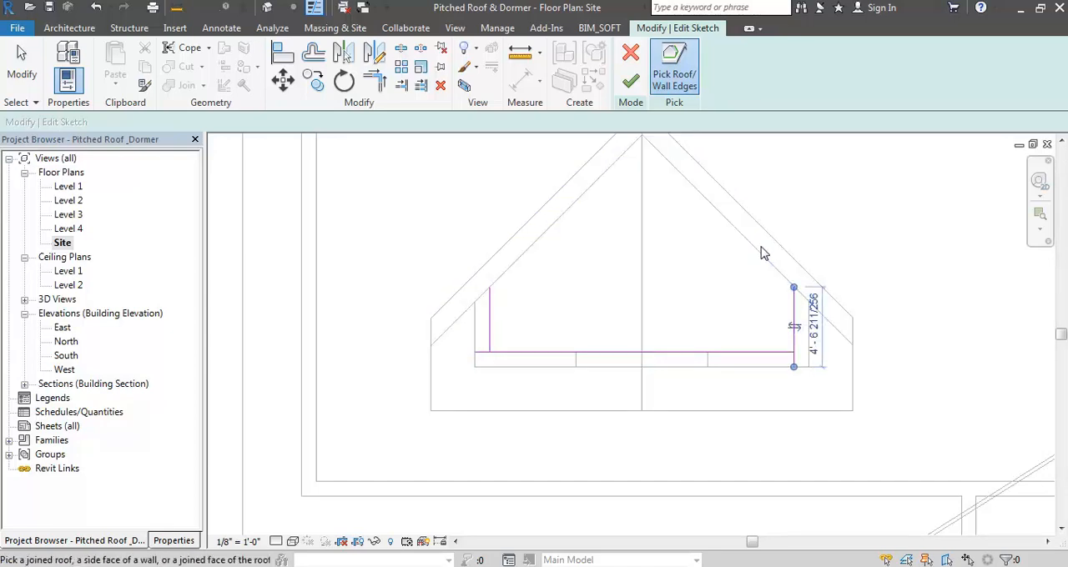
click(762, 255)
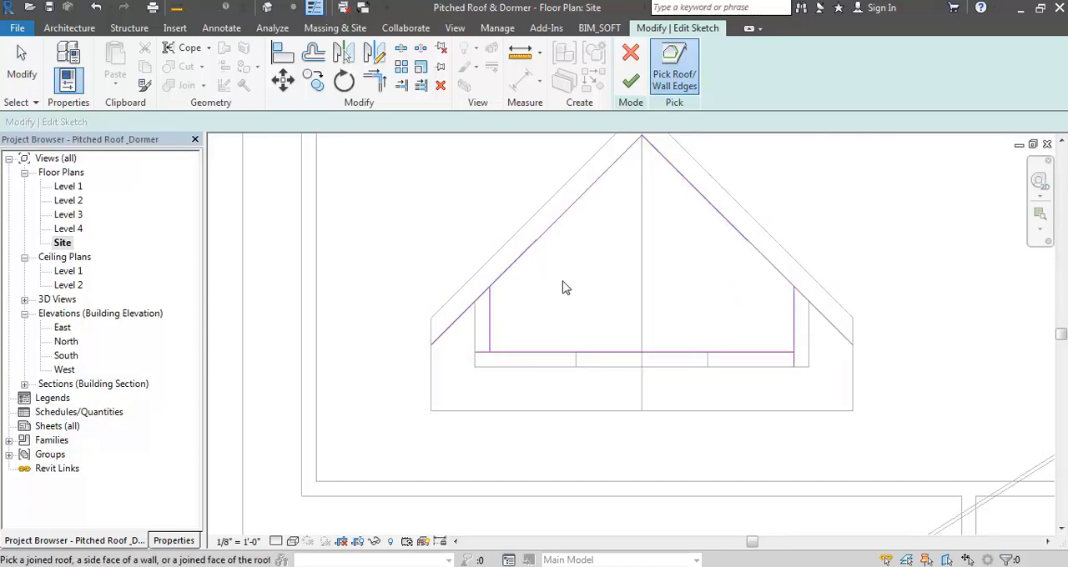
- Trim the boundary lines at their corners into a closed loop and finish the dormer opening
key(t)
key(r)
click(490, 298)
click(501, 274)
click(489, 329)
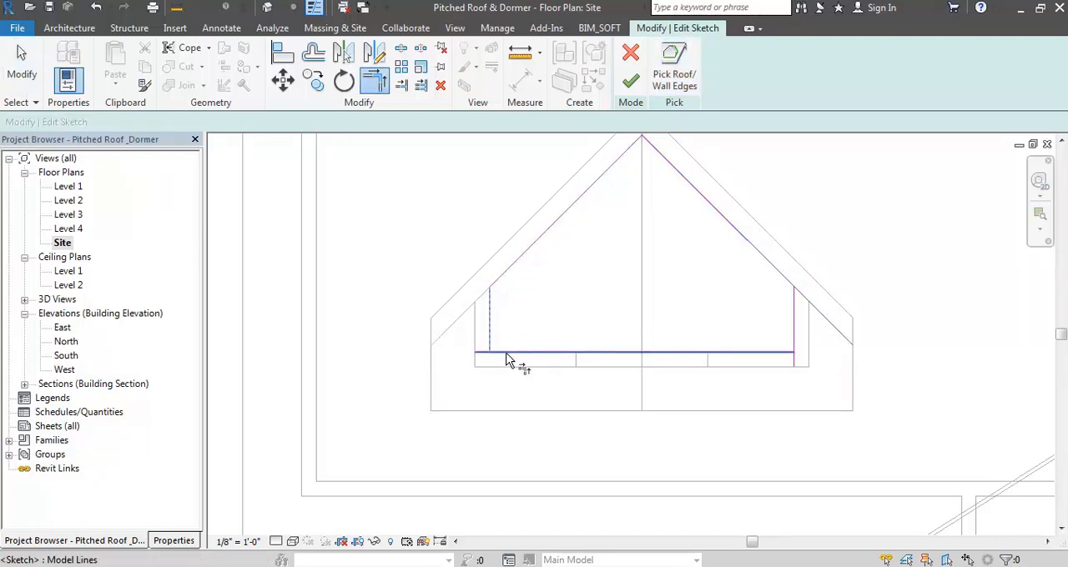
click(512, 353)
click(784, 354)
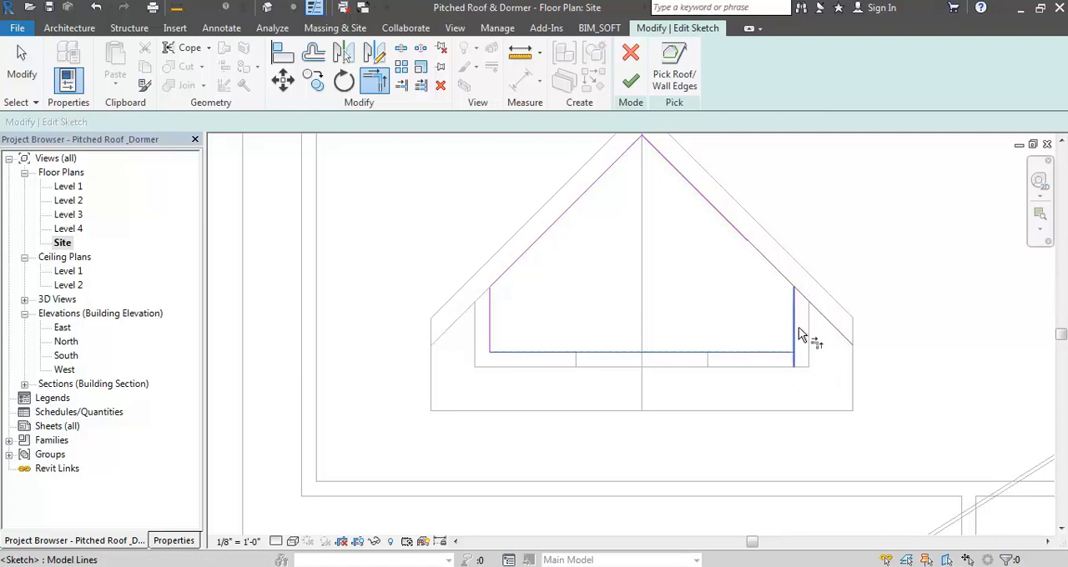
click(794, 317)
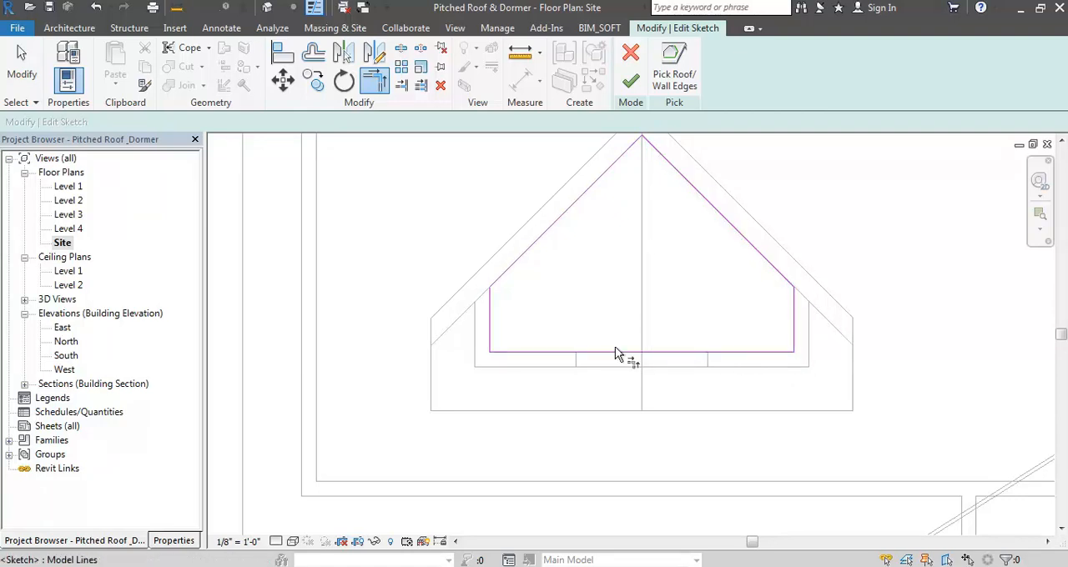
scroll(634, 359, down, 3)
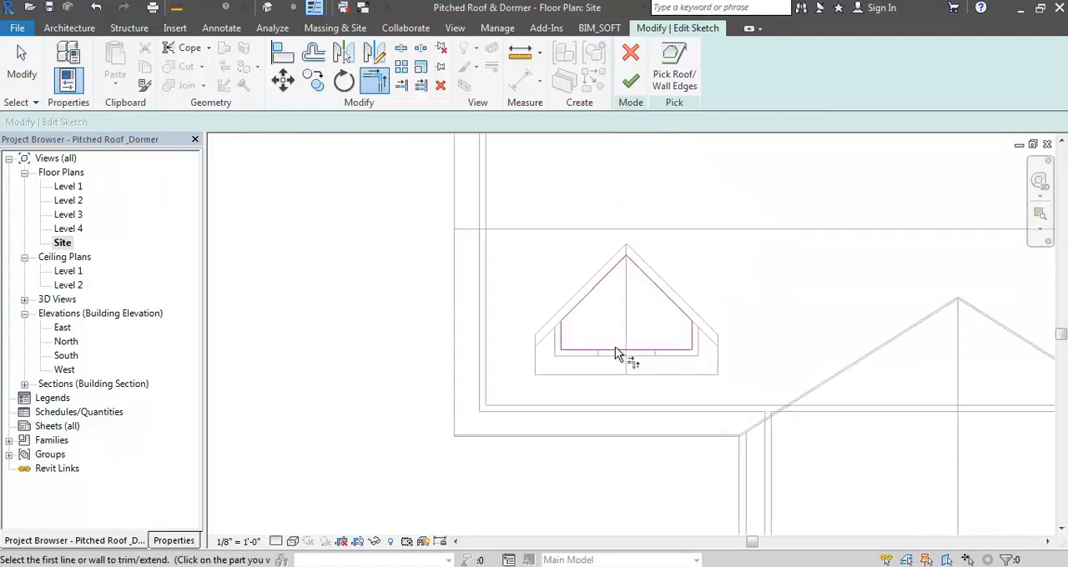
click(630, 82)
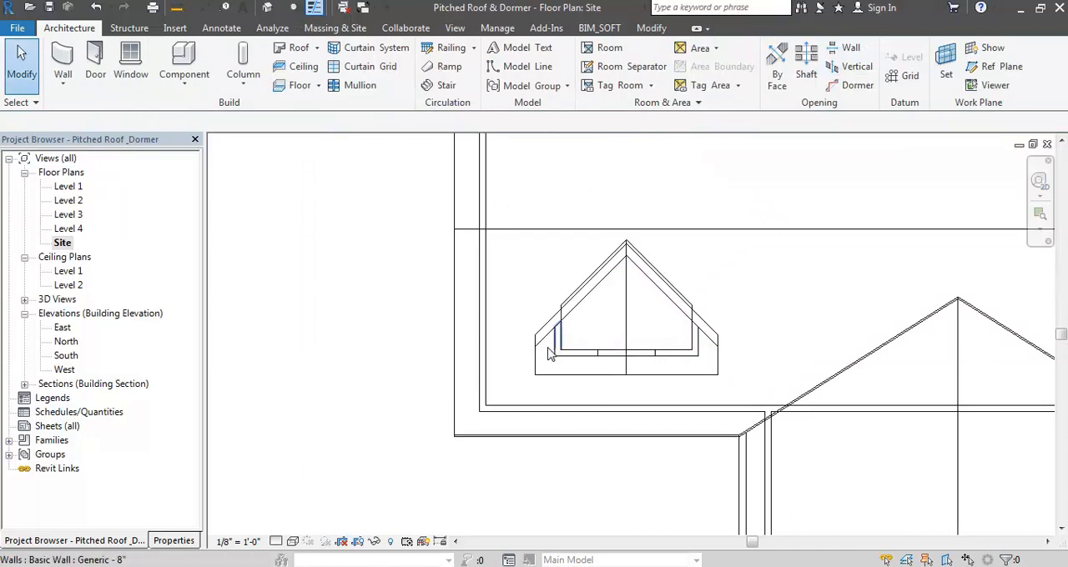
- Enable the section box in the 3D view and pull its gable-end face inward to cut through the original dormer
scroll(369, 251, down, 3)
click(267, 8)
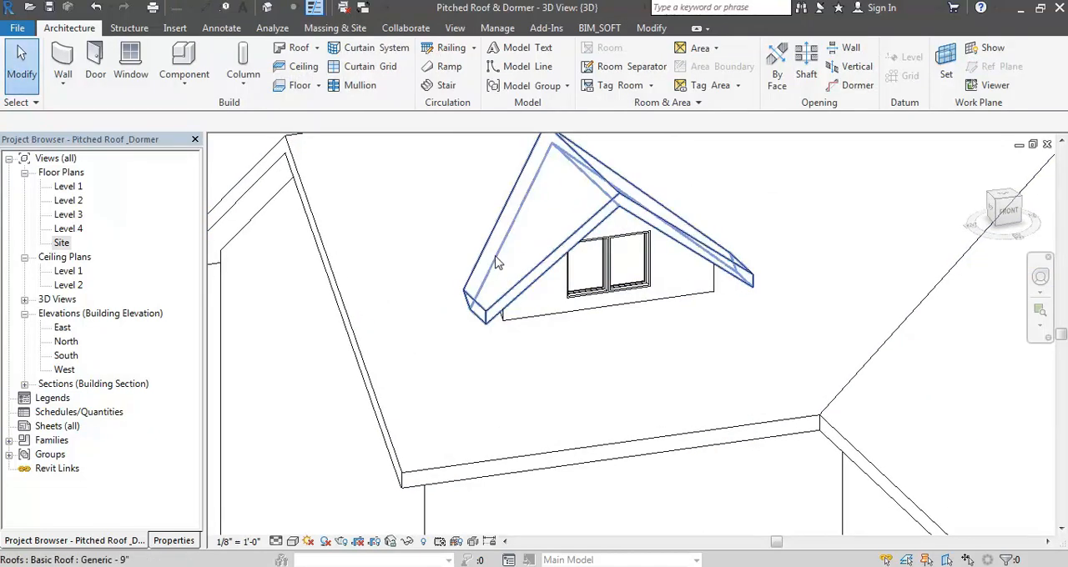
scroll(543, 267, down, 5)
shift+middle_drag(602, 267, 611, 270)
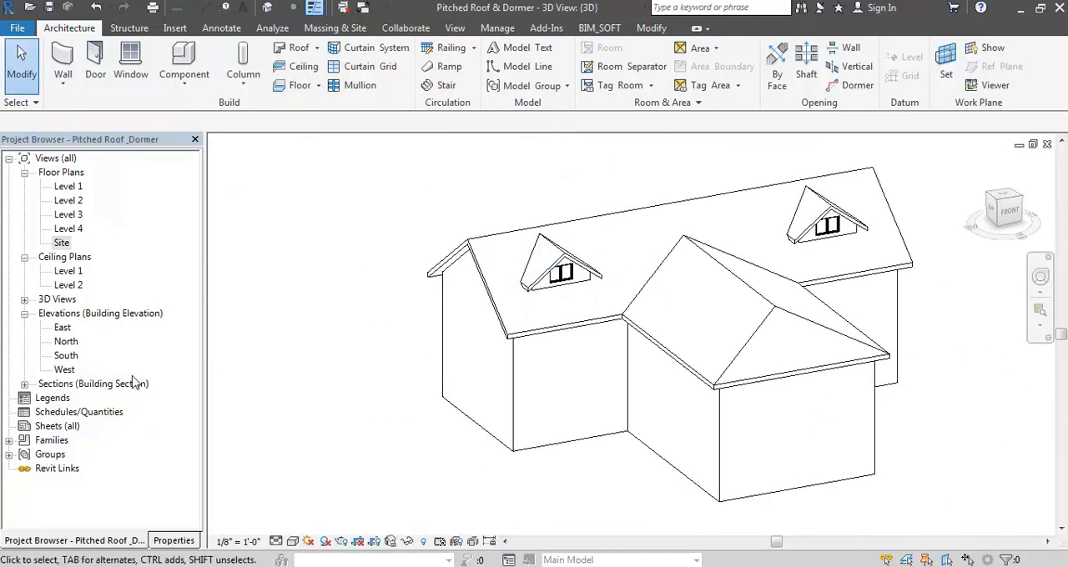
click(173, 542)
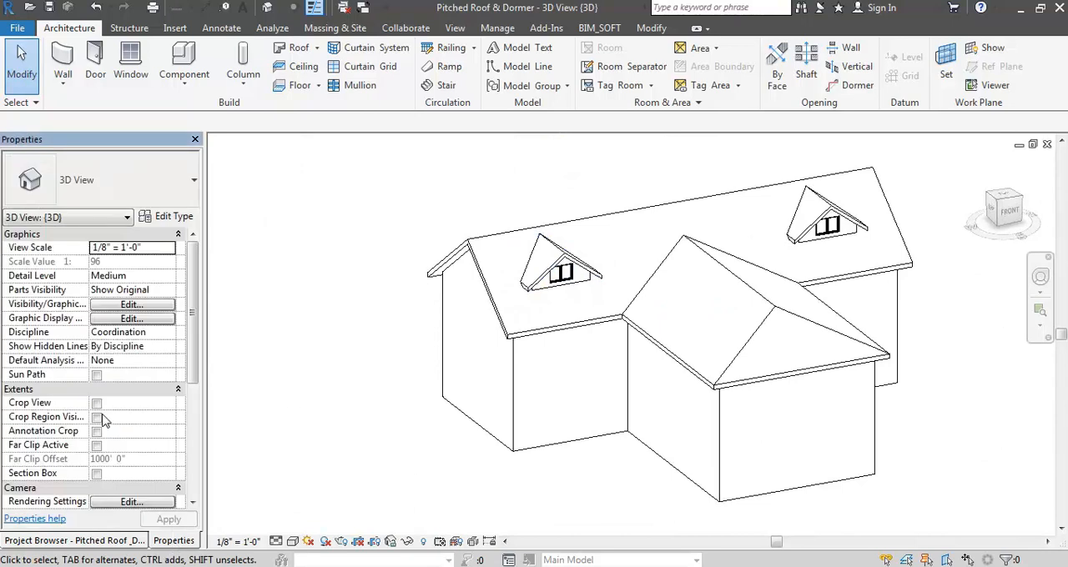
click(97, 474)
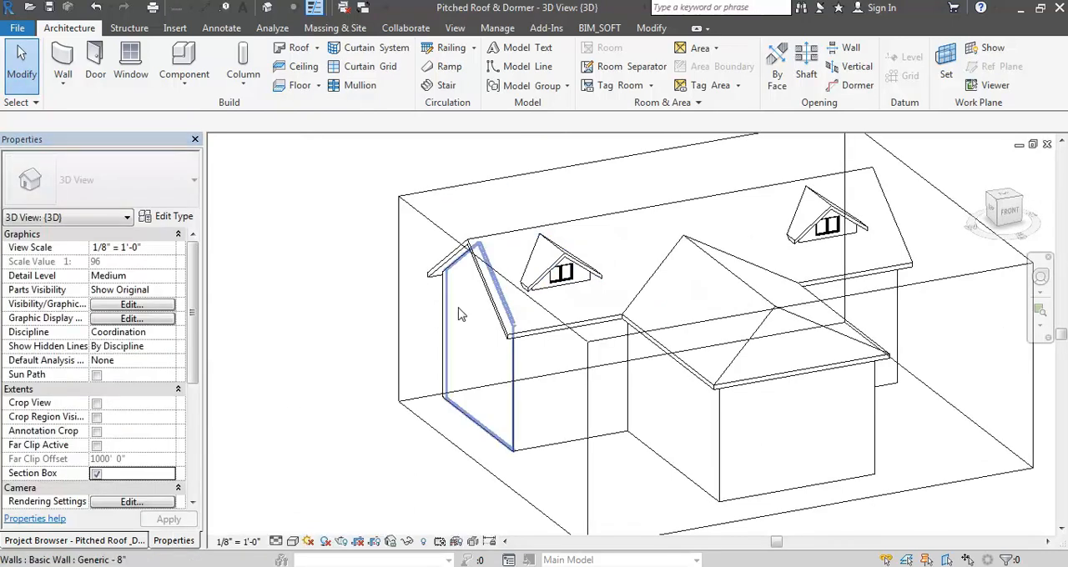
click(427, 436)
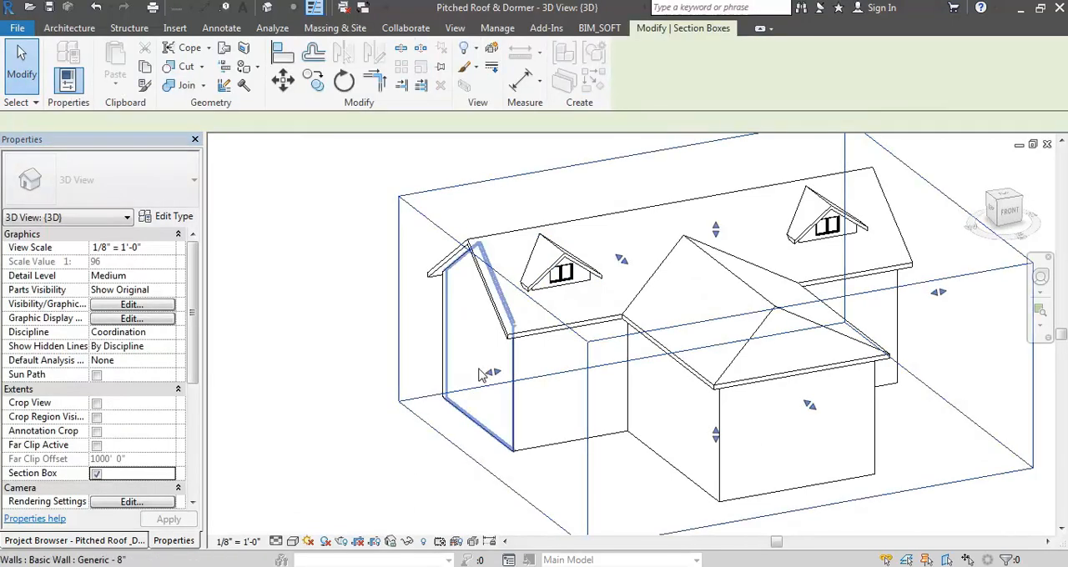
shift+middle_drag(565, 348, 656, 210)
scroll(660, 251, up, 3)
shift+middle_drag(660, 286, 692, 342)
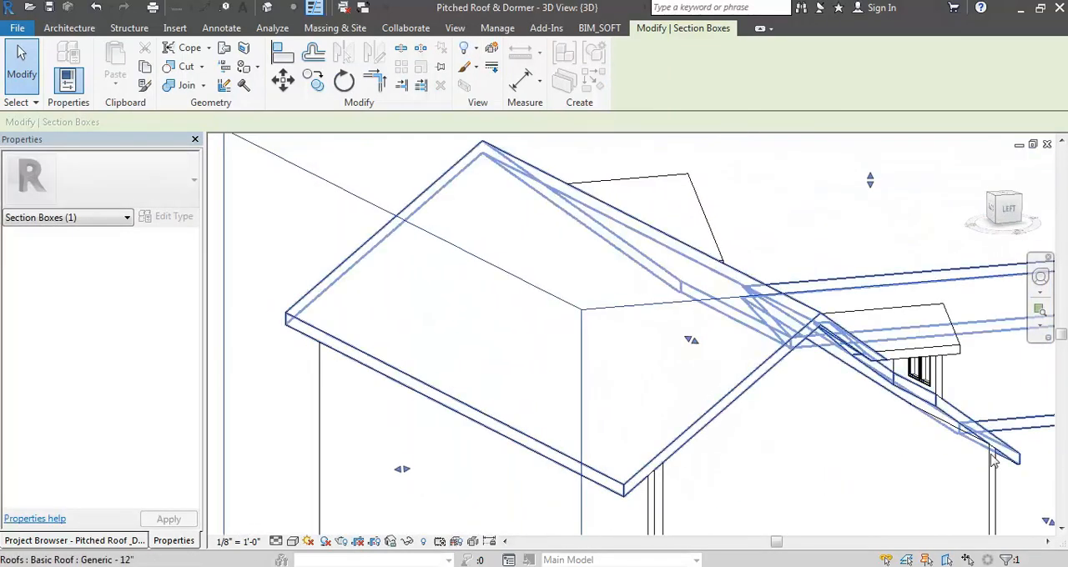
- Display the 3D view shaded and examine the cut main roof under the original dormer from the sectioned end
scroll(922, 484, up, 3)
scroll(919, 486, down, 4)
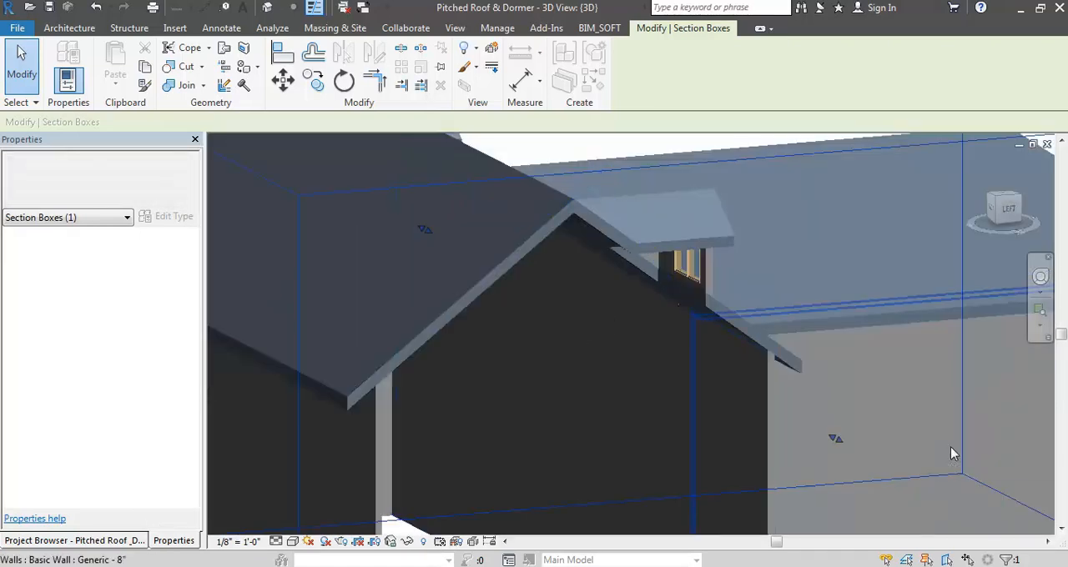
scroll(931, 460, down, 2)
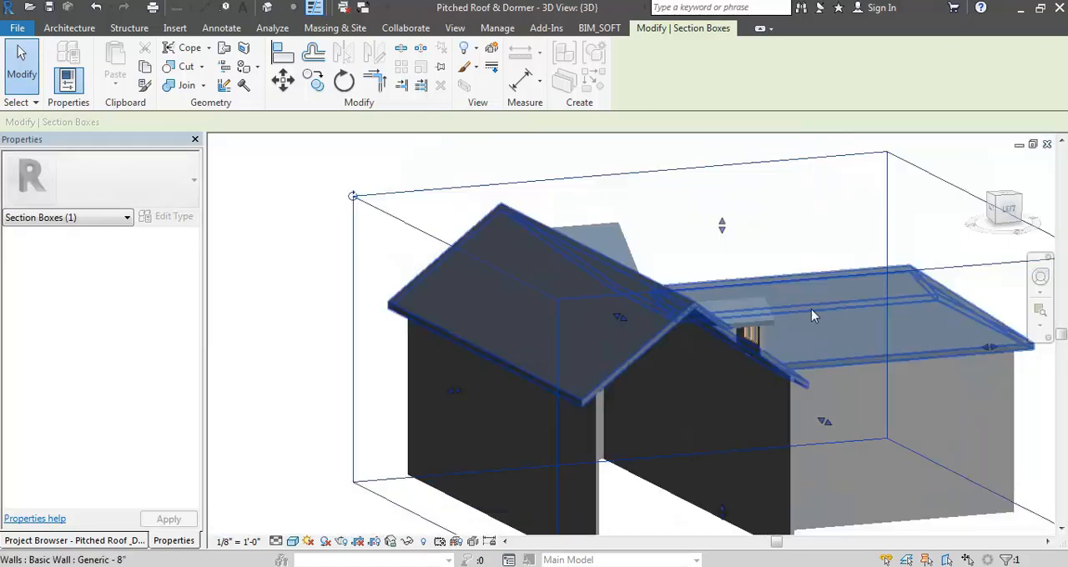
click(797, 149)
scroll(772, 405, up, 3)
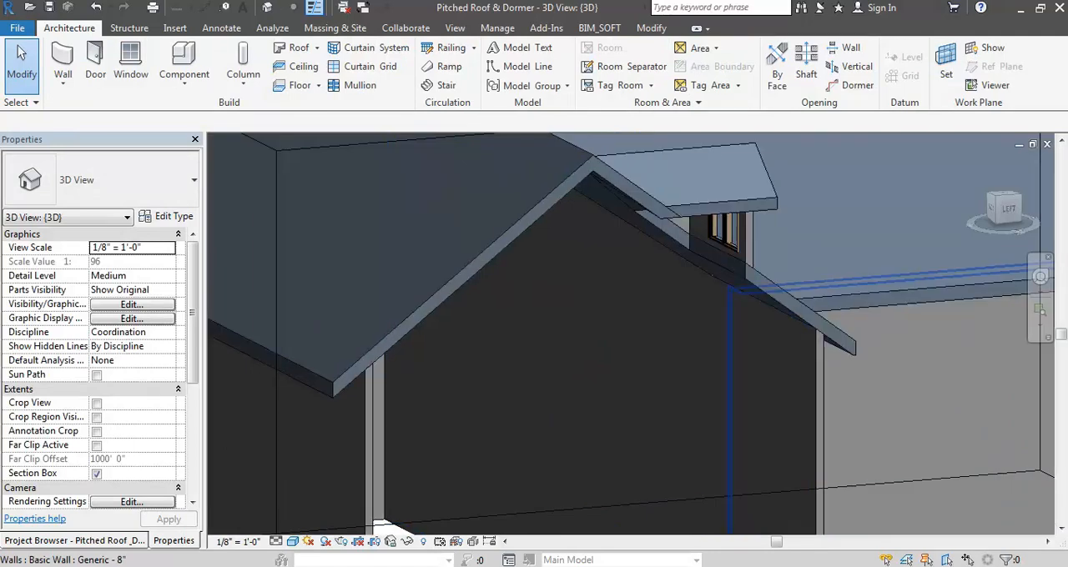
scroll(770, 205, down, 4)
shift+middle_drag(809, 280, 651, 401)
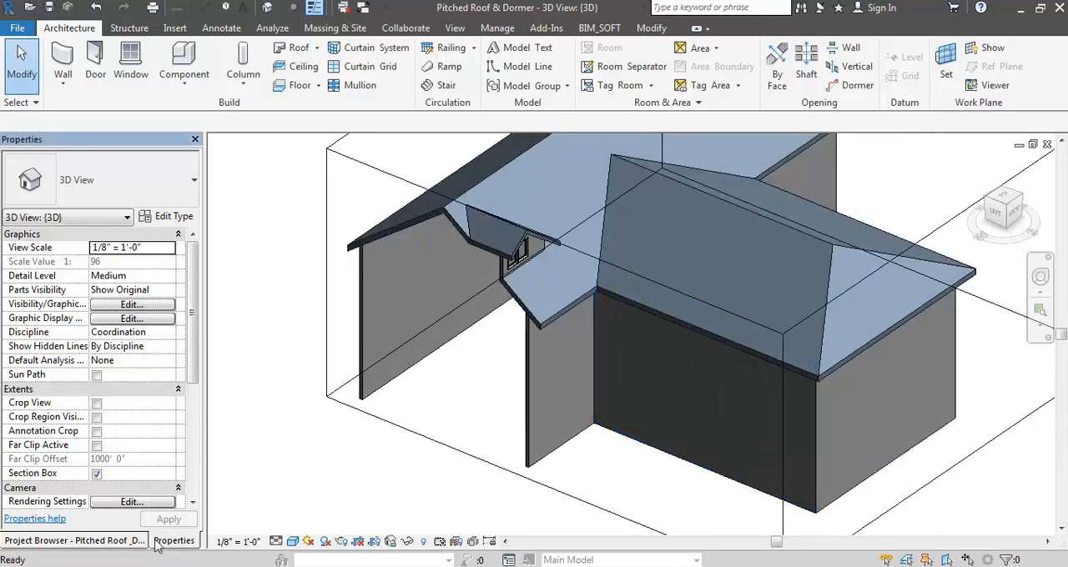
- Place a camera in the Site plan at the rear of the main wing, aimed diagonally at its front west corner
click(127, 540)
double_click(62, 243)
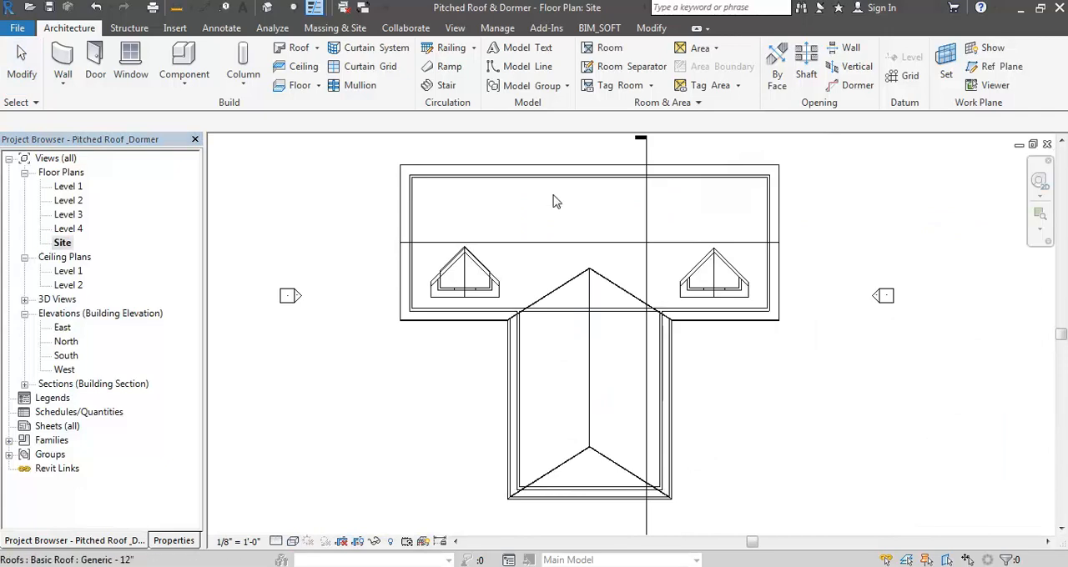
click(284, 15)
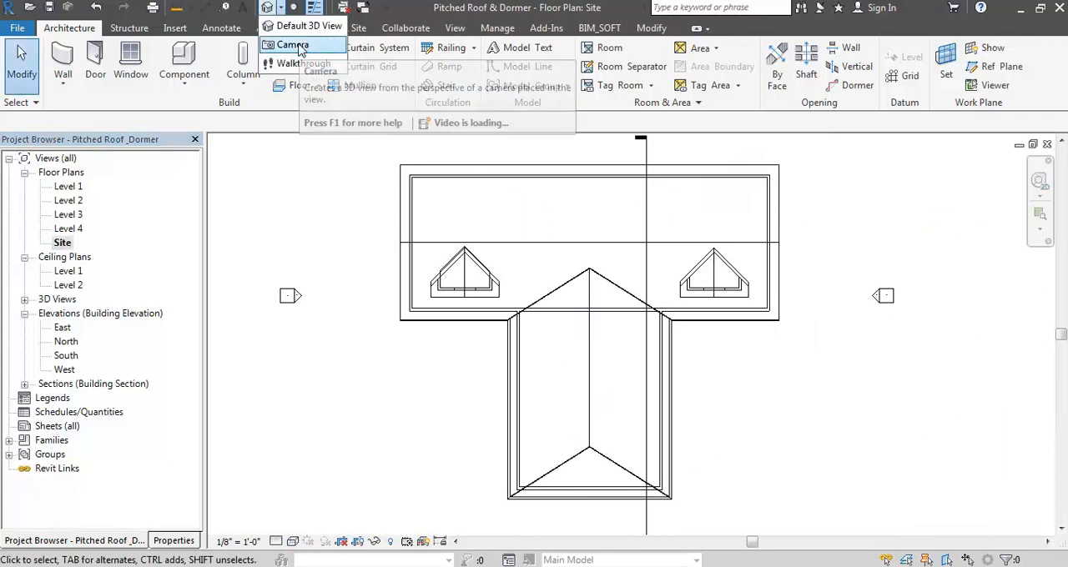
click(292, 41)
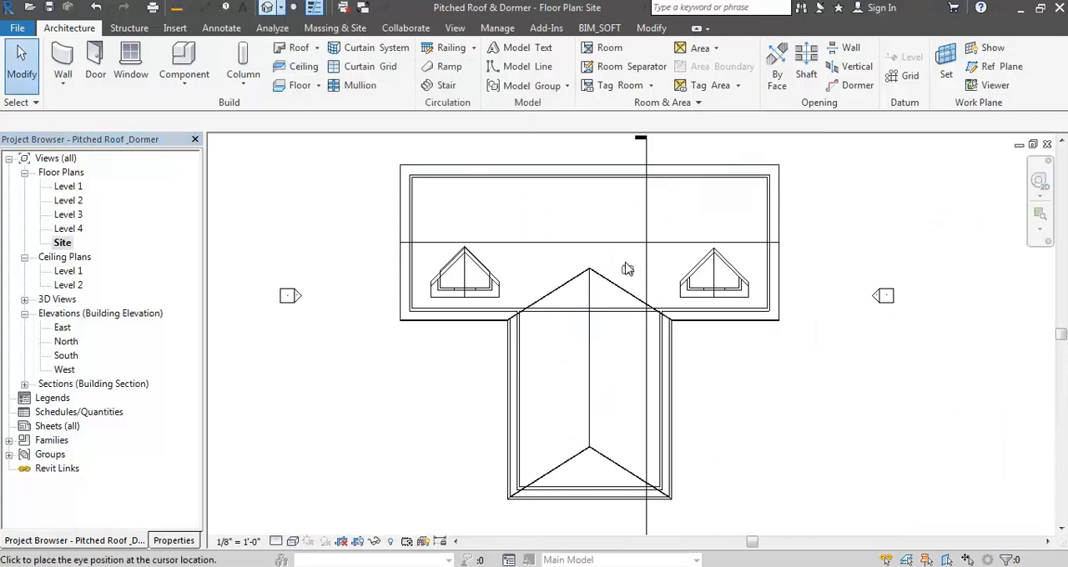
click(689, 198)
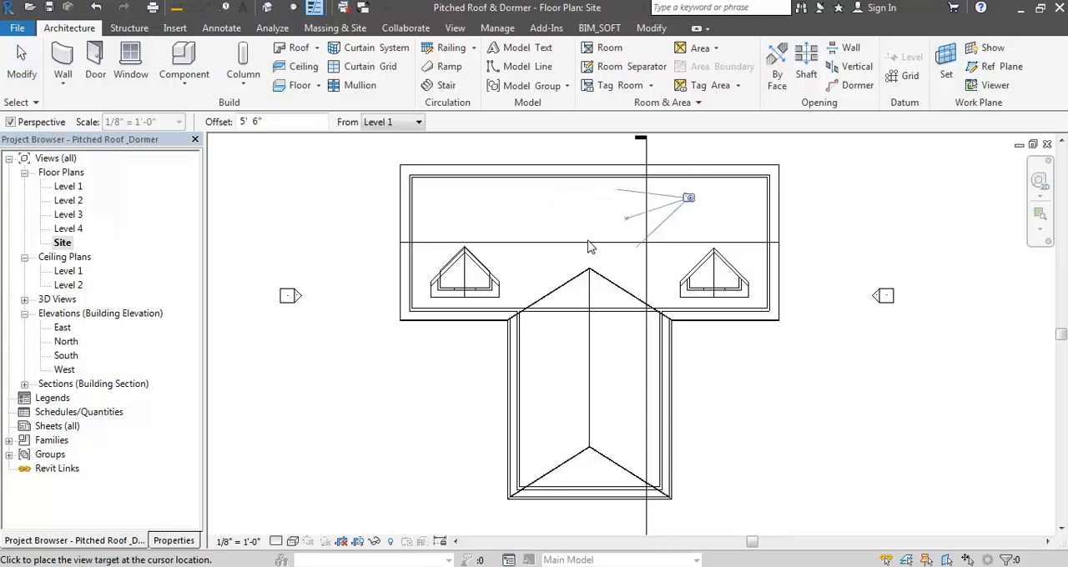
click(418, 314)
- Enlarge the camera view's crop region, display it shaded and examine the dormer opening from inside the building
scroll(577, 342, down, 4)
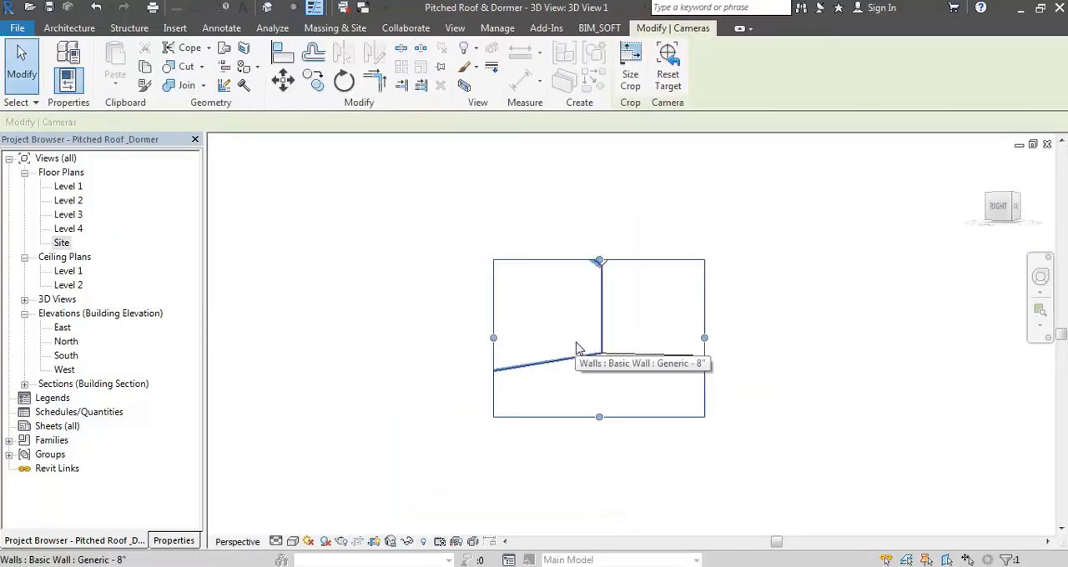
drag(595, 289, 594, 190)
scroll(663, 292, up, 2)
drag(667, 293, 713, 293)
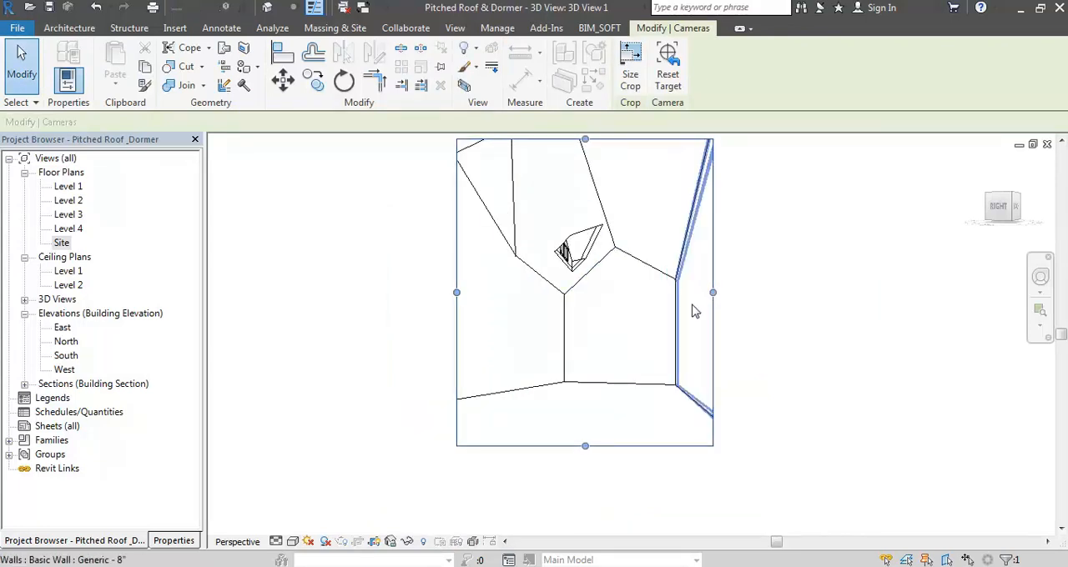
scroll(718, 379, up, 5)
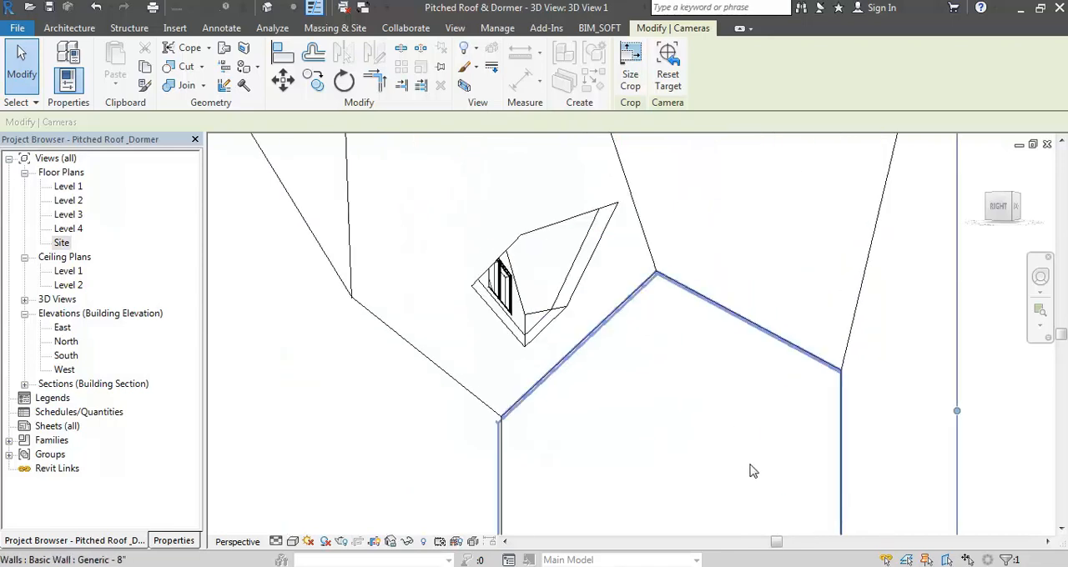
key(s)
key(d)
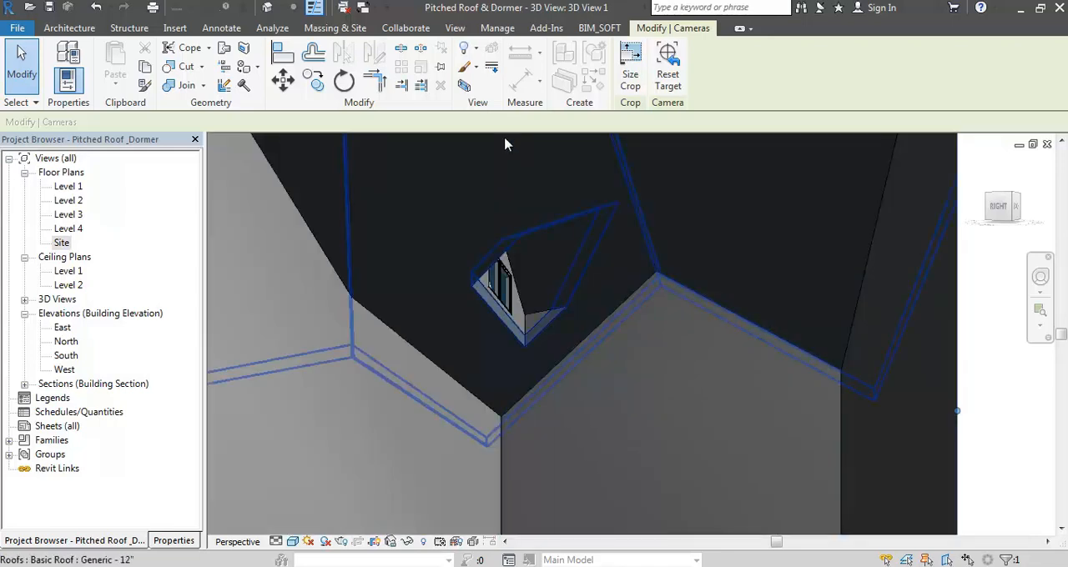
scroll(506, 136, down, 3)
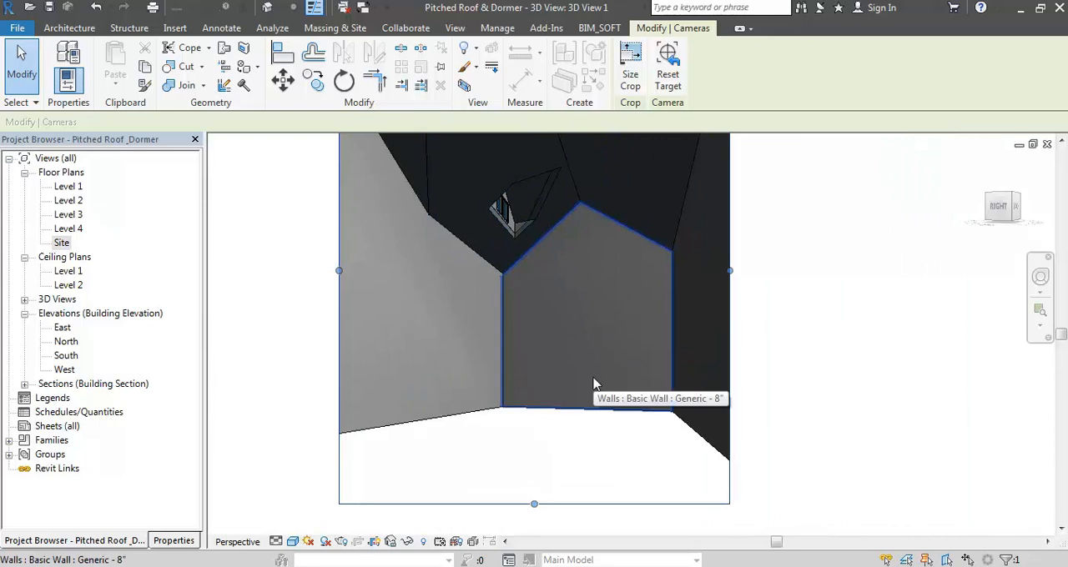
scroll(594, 379, down, 2)
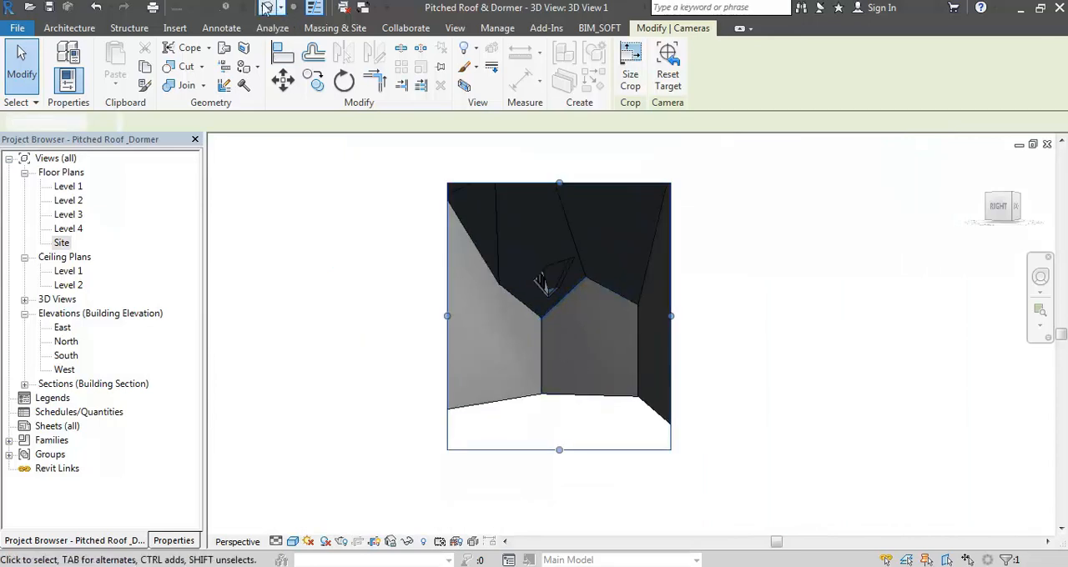
- Return to the default 3D view, turn off its section box and orbit to see the whole building from the front
click(267, 8)
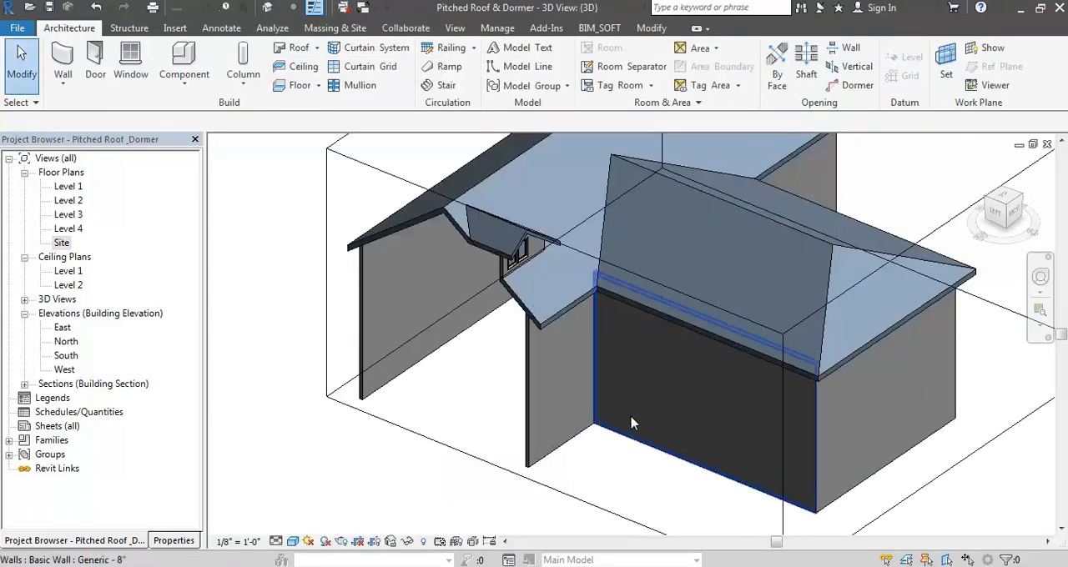
click(171, 541)
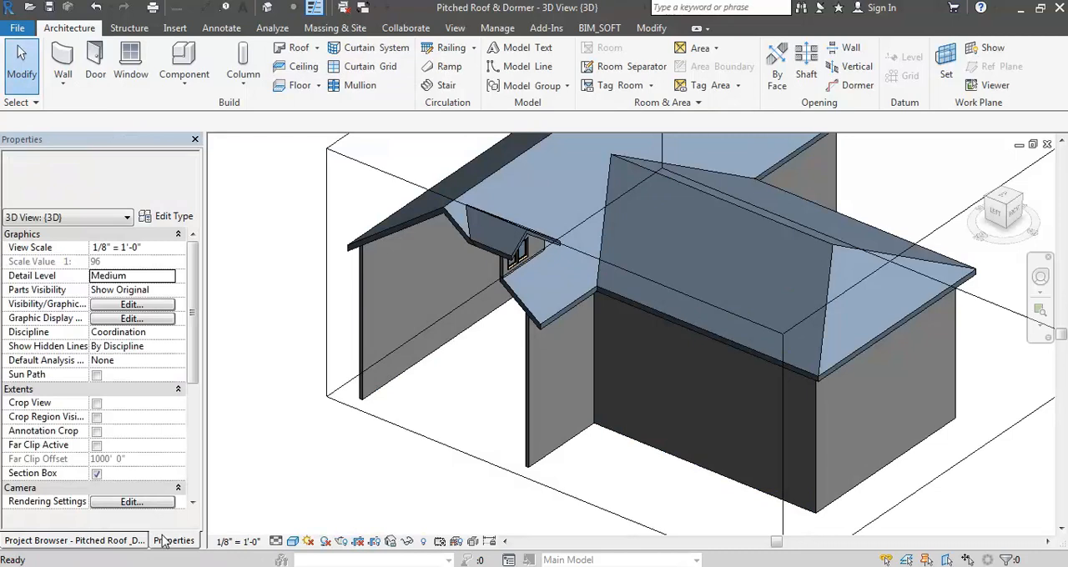
click(97, 473)
scroll(642, 247, down, 3)
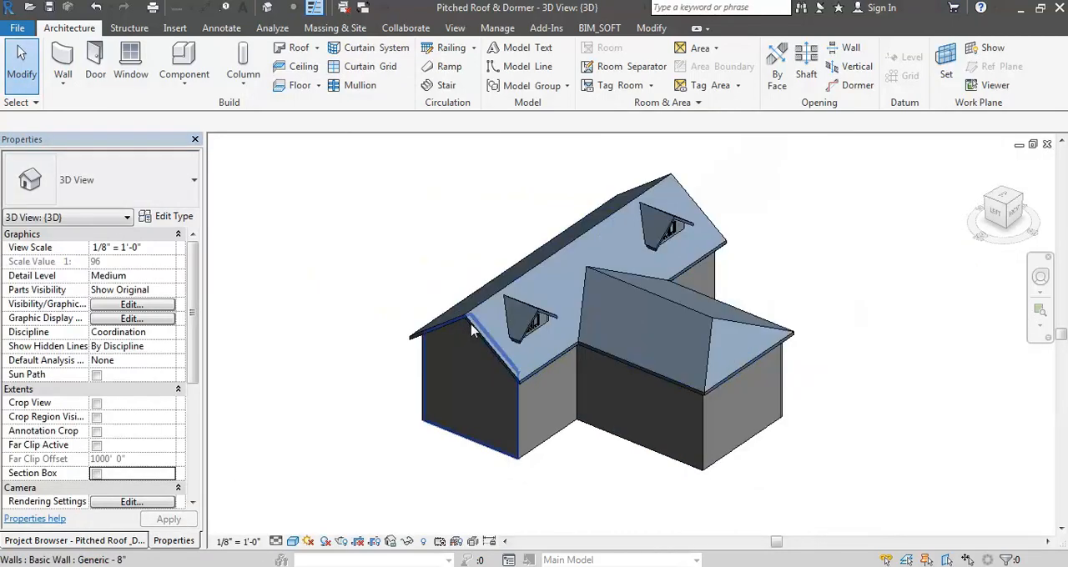
scroll(641, 246, down, 2)
shift+middle_drag(642, 247, 775, 349)
scroll(768, 348, up, 3)
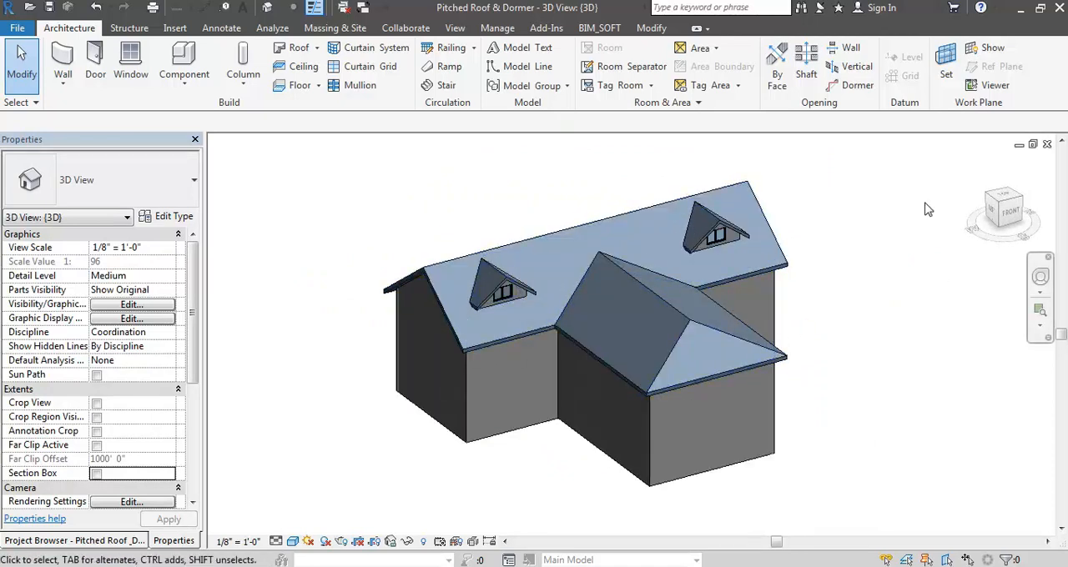
- Place a Fascia-Flat 1x12 along the lower eave edge of the front wing's hip end
click(319, 87)
click(317, 47)
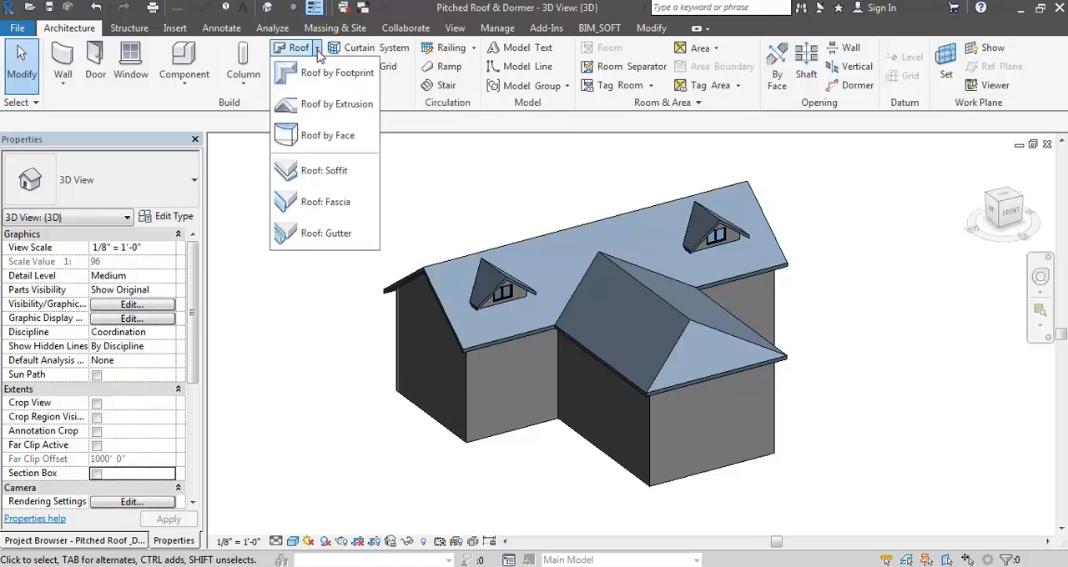
click(327, 202)
scroll(487, 354, up, 2)
scroll(487, 354, up, 6)
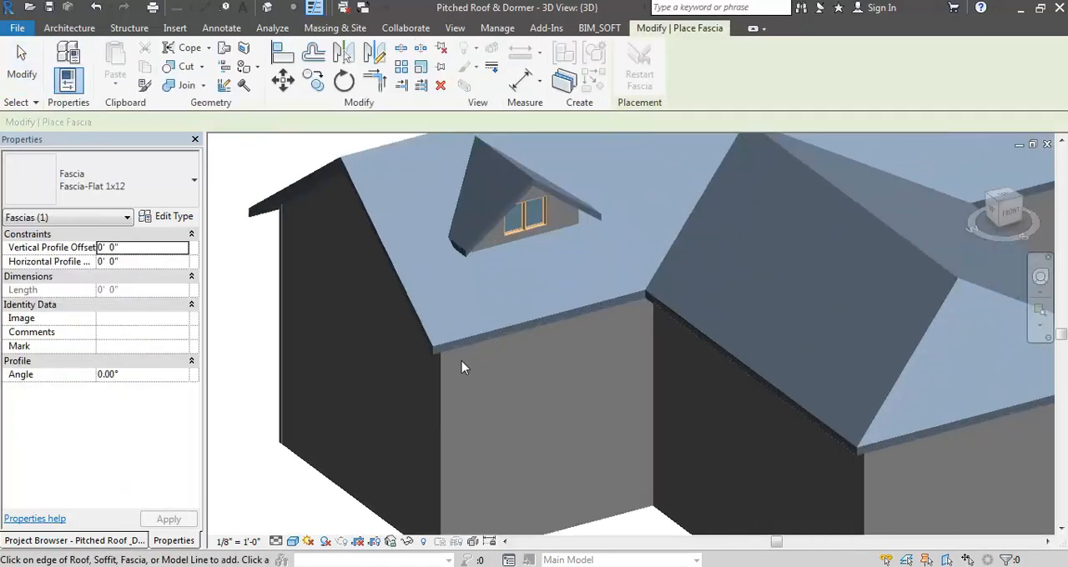
scroll(582, 234, down, 2)
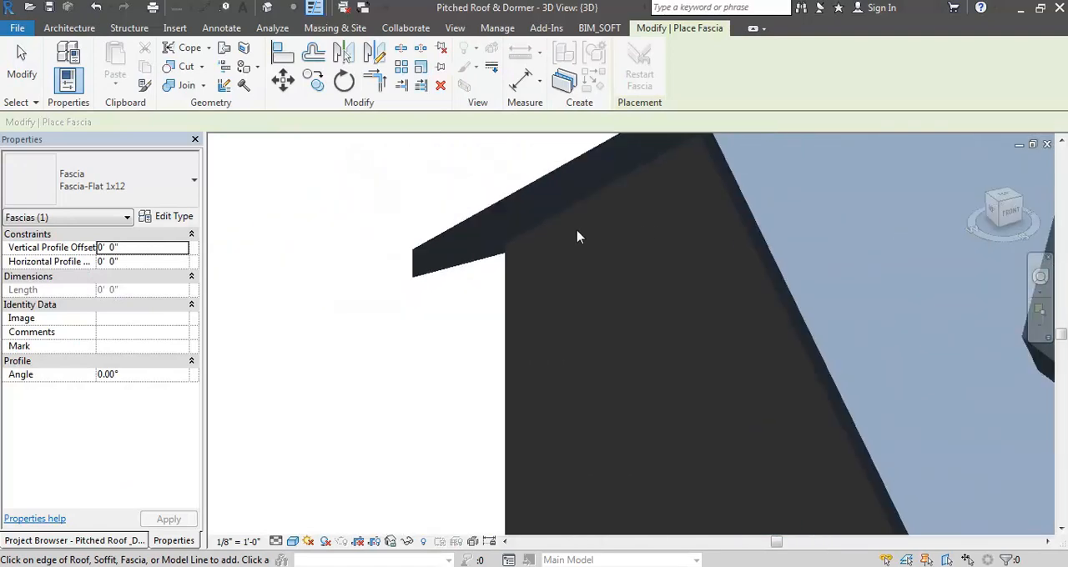
scroll(409, 229, down, 4)
scroll(809, 421, up, 5)
click(809, 426)
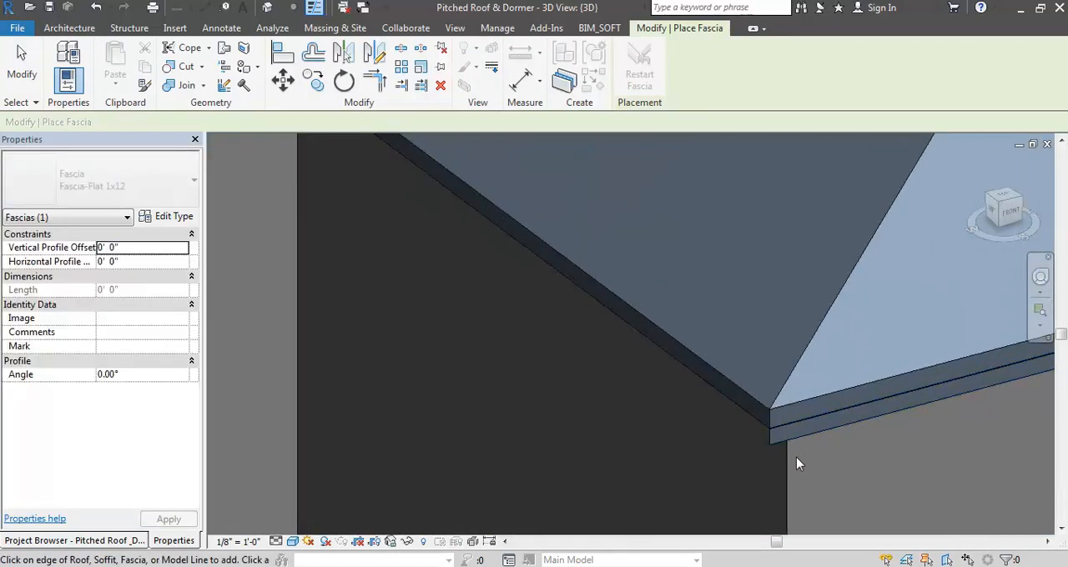
scroll(751, 413, up, 4)
scroll(730, 413, up, 1)
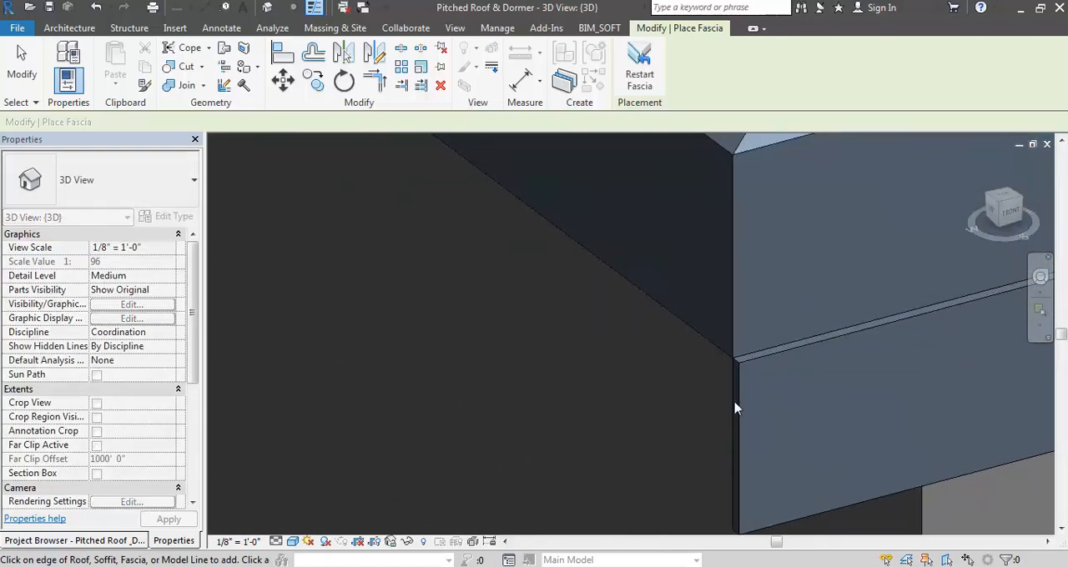
key(Escape)
key(Escape)
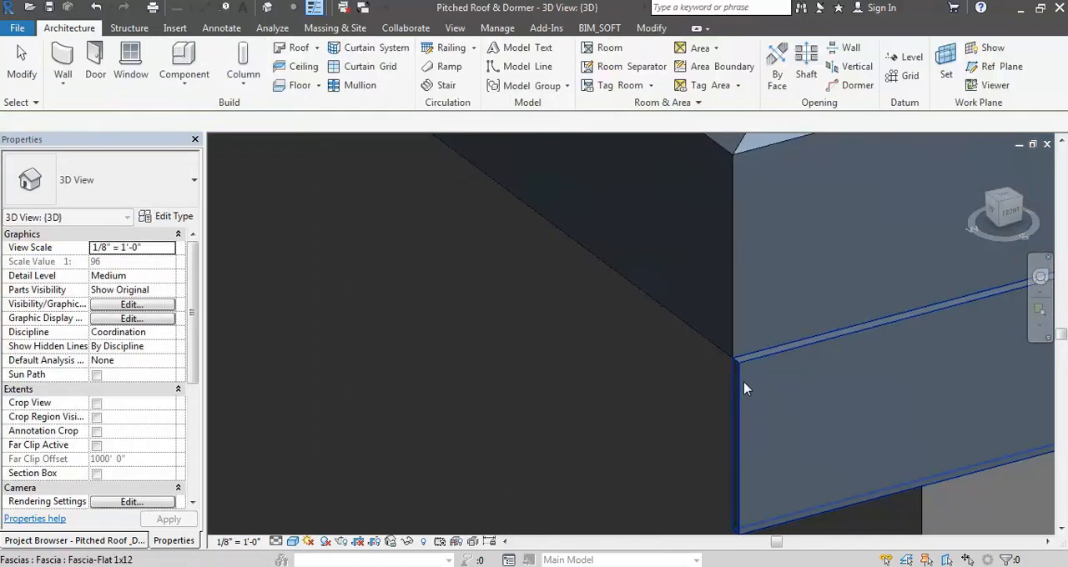
- Flip the hip-end fascia horizontally so its outer face is flush with the roof edge, checking it at the corner
click(727, 386)
scroll(622, 405, down, 5)
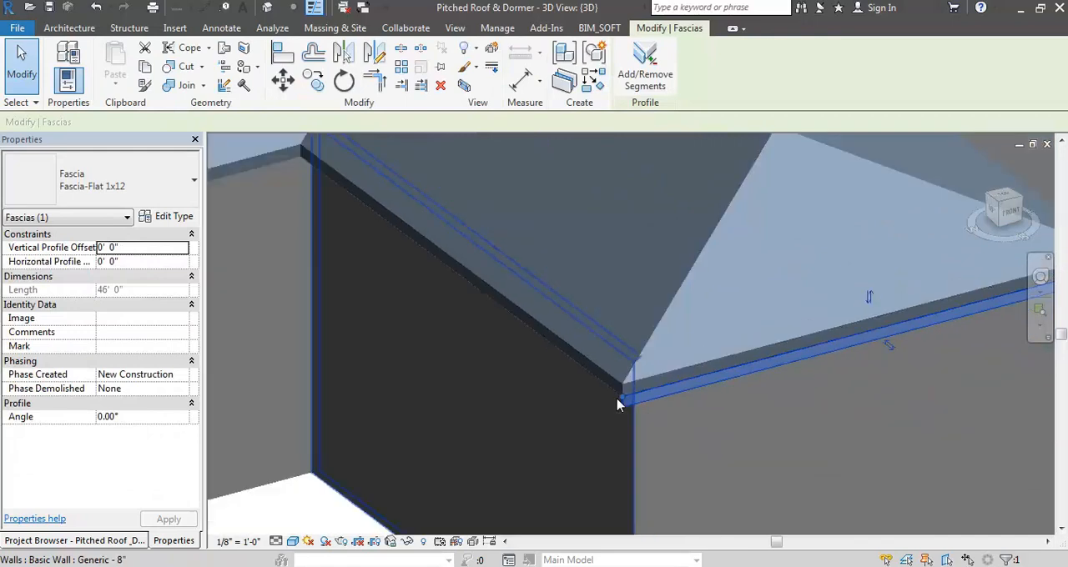
scroll(618, 405, down, 3)
scroll(821, 346, up, 3)
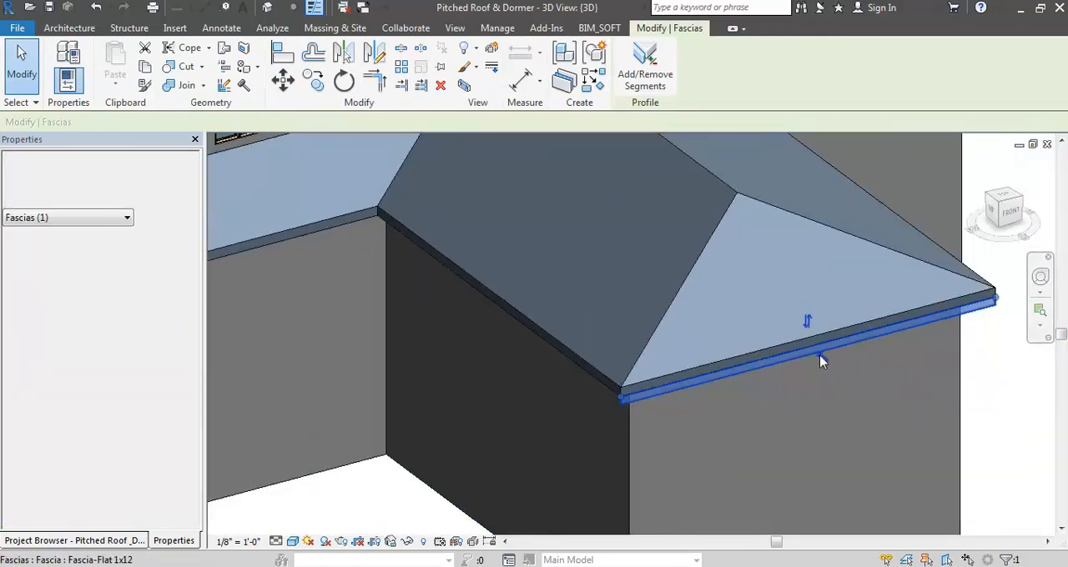
scroll(639, 392, up, 5)
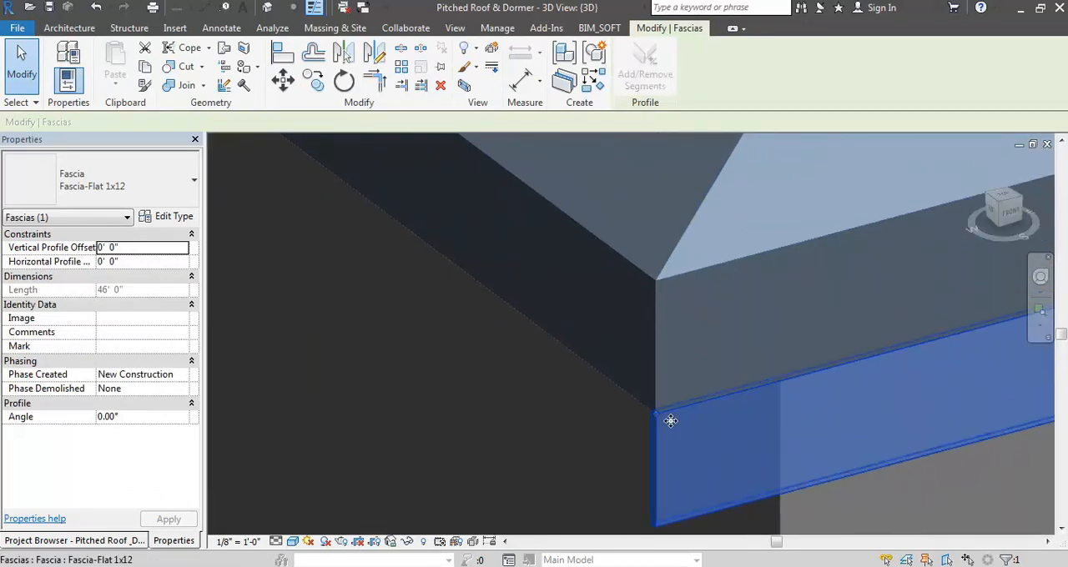
scroll(659, 421, up, 2)
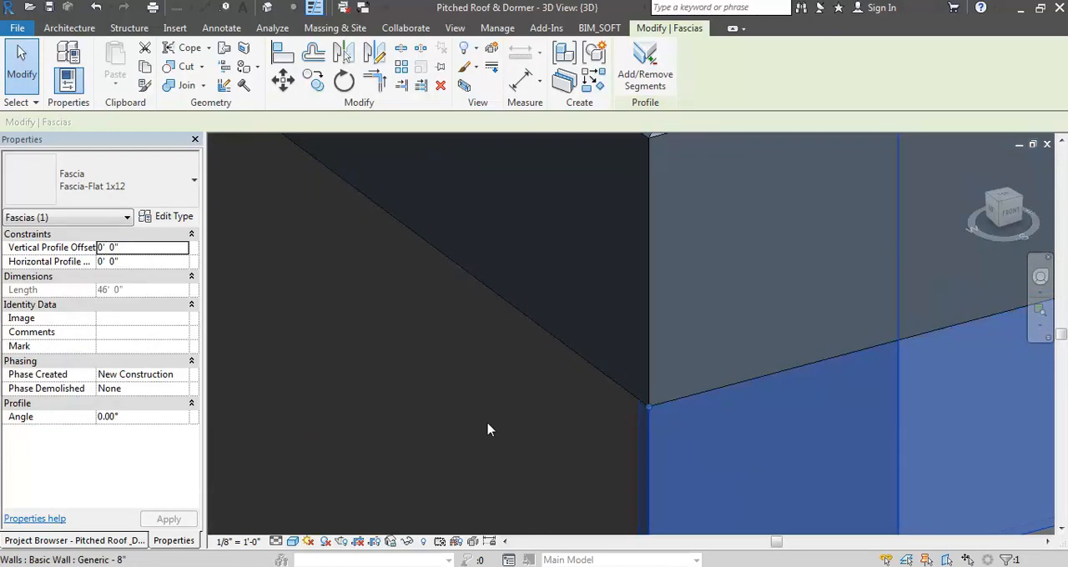
scroll(492, 345, down, 6)
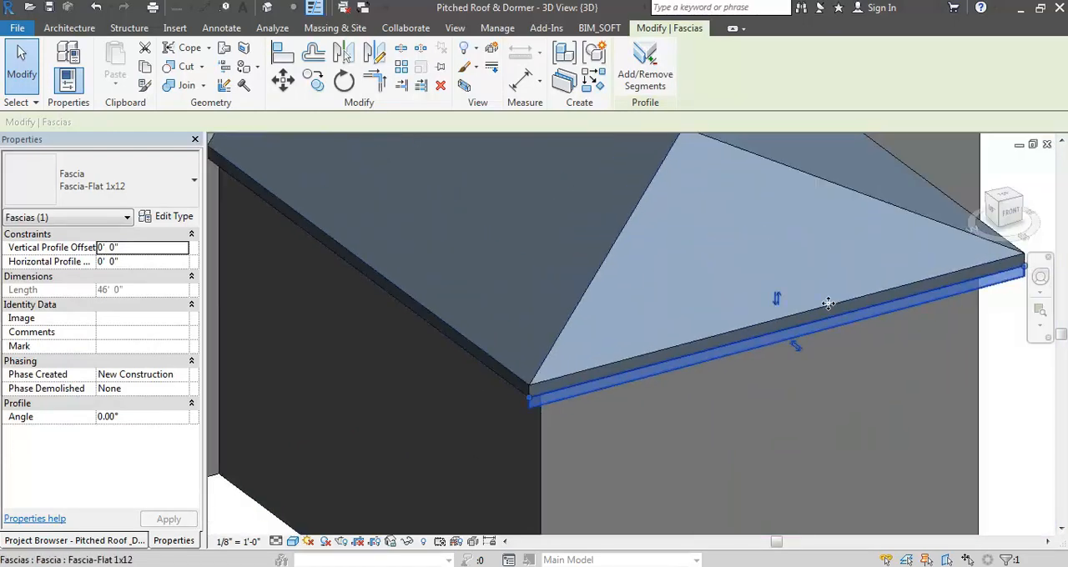
- Try flipping the fascia vertically so it covers the roof edge
click(777, 298)
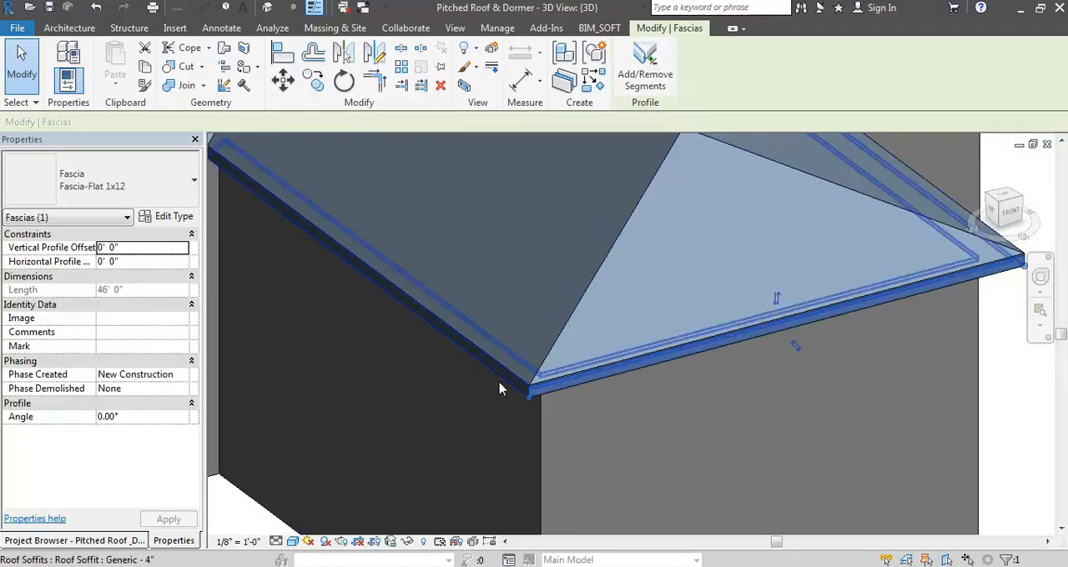
scroll(615, 412, up, 3)
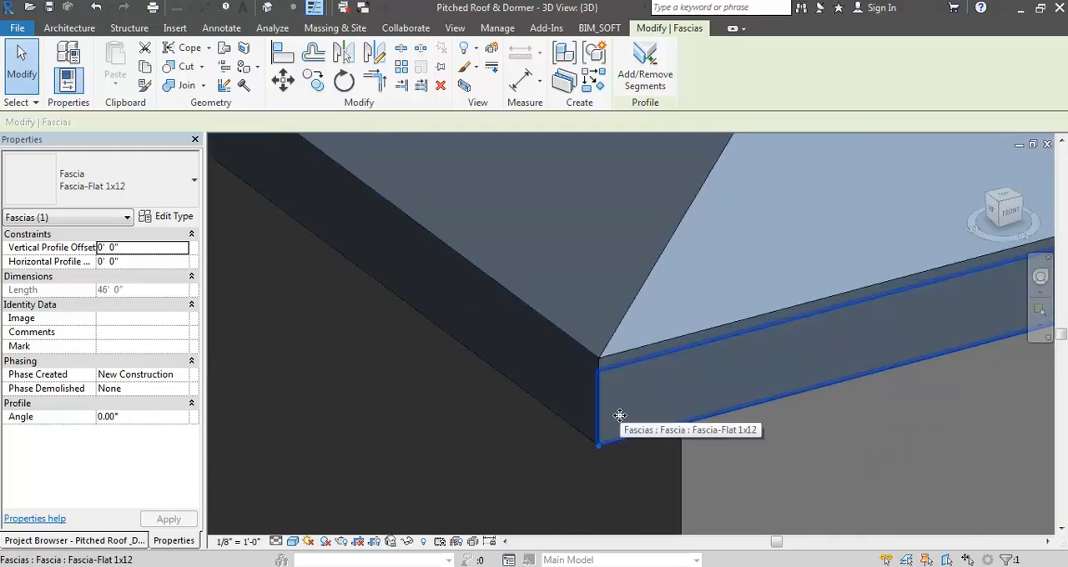
scroll(620, 415, down, 4)
key(Escape)
- Change the fascia type's profile to Fascia-Flat : 1x10 and check the fascia at the roof corner
click(548, 389)
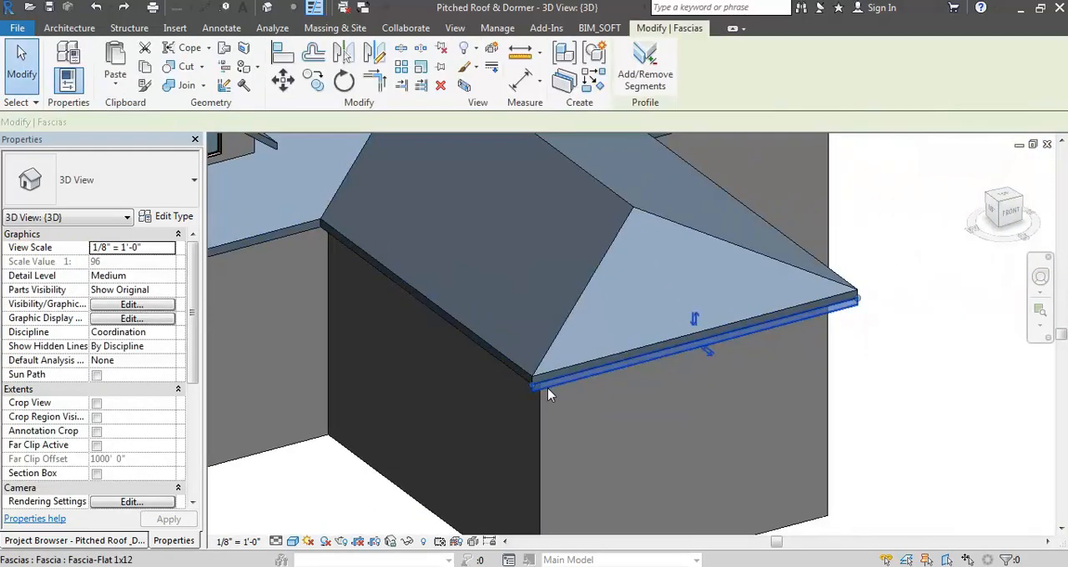
click(153, 218)
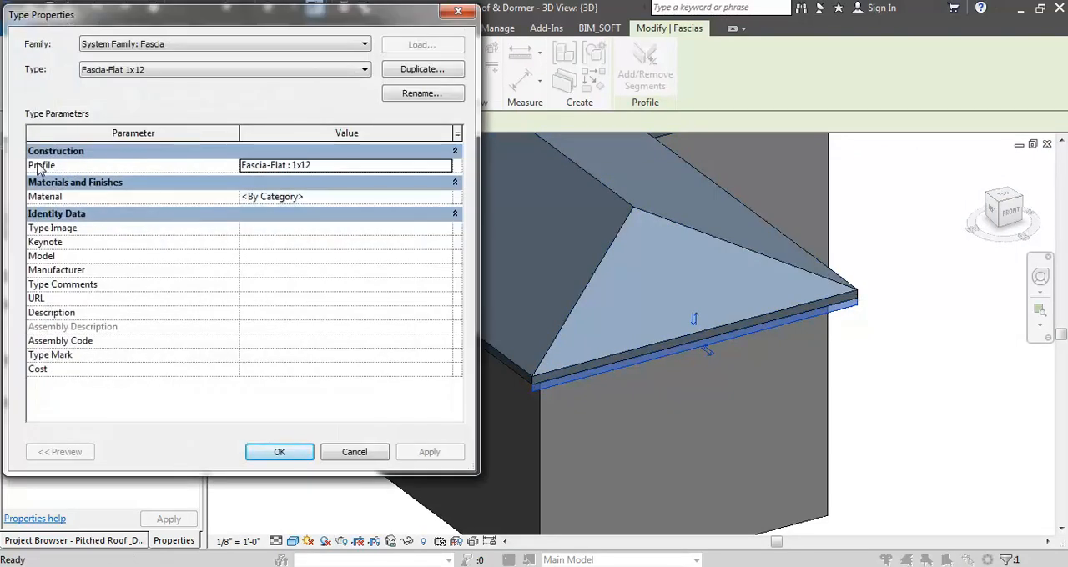
click(447, 169)
click(446, 168)
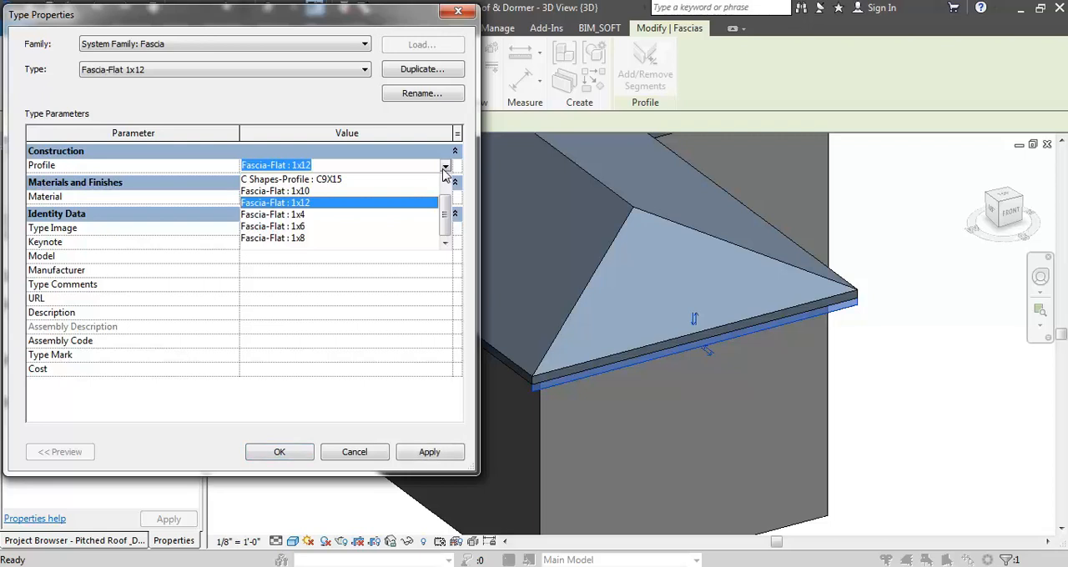
click(314, 192)
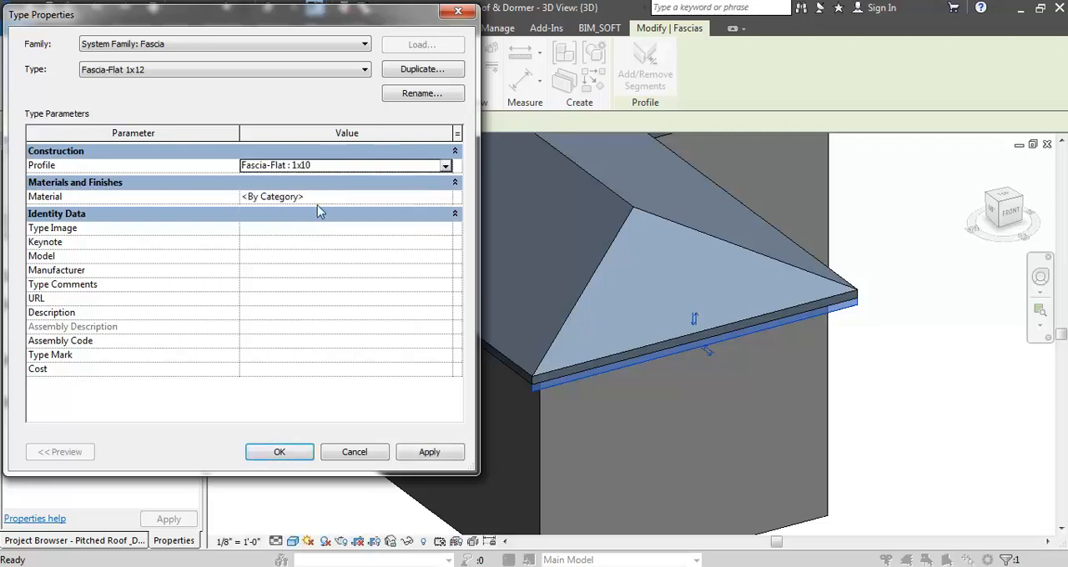
click(307, 459)
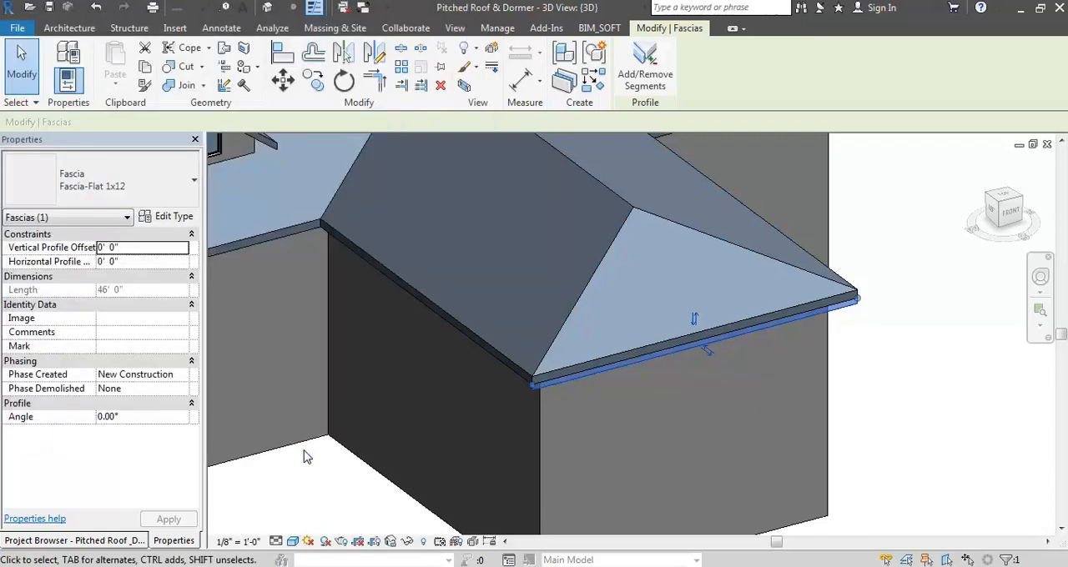
scroll(539, 405, up, 4)
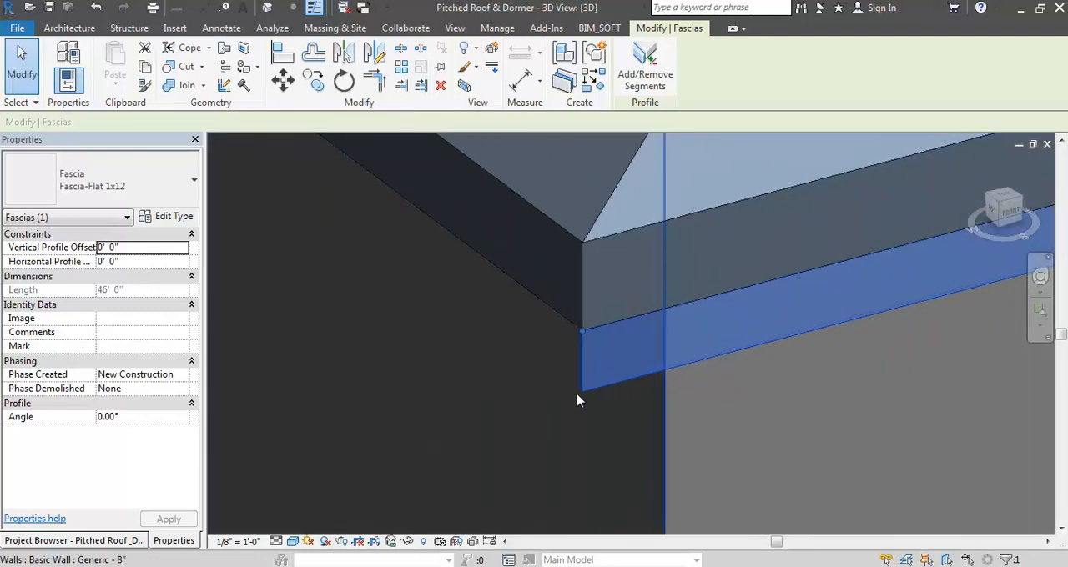
scroll(580, 390, down, 4)
key(Escape)
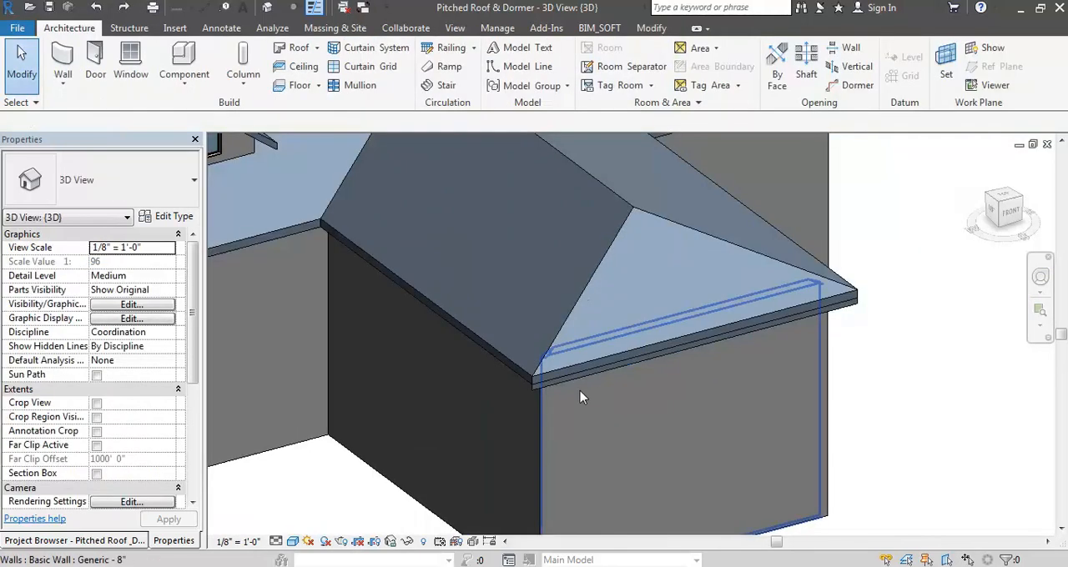
- Place a Gutter - Bevel 5" x 5" along the lower edge of the front wing's side eave
click(317, 47)
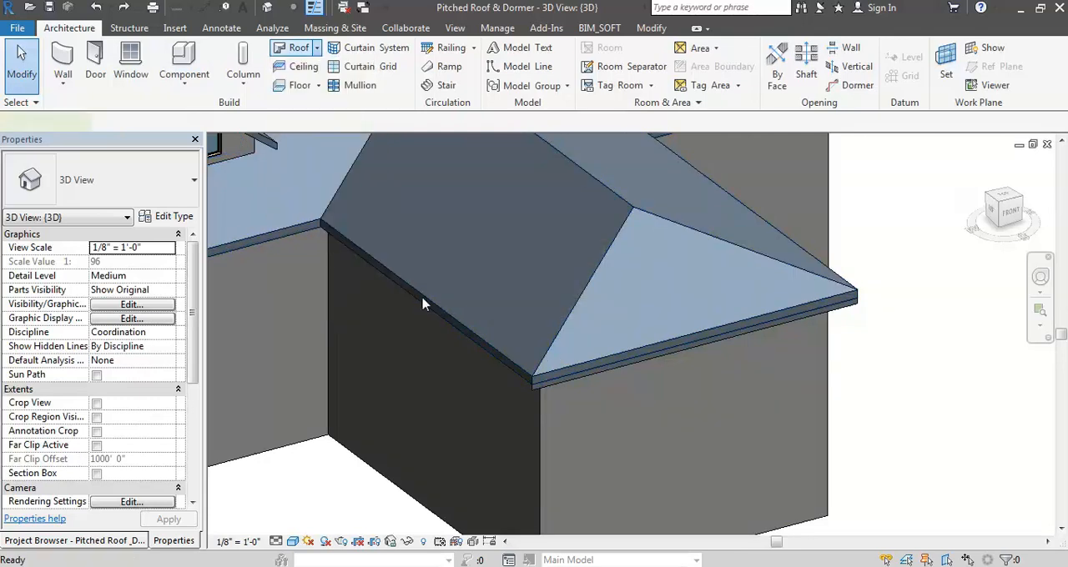
scroll(429, 333, up, 3)
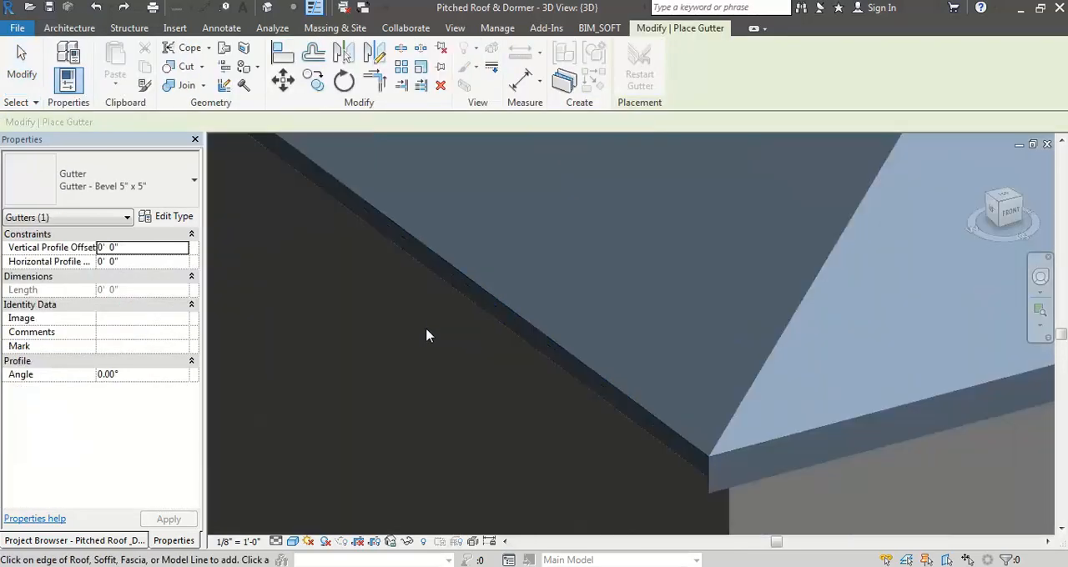
click(465, 302)
scroll(711, 506, up, 4)
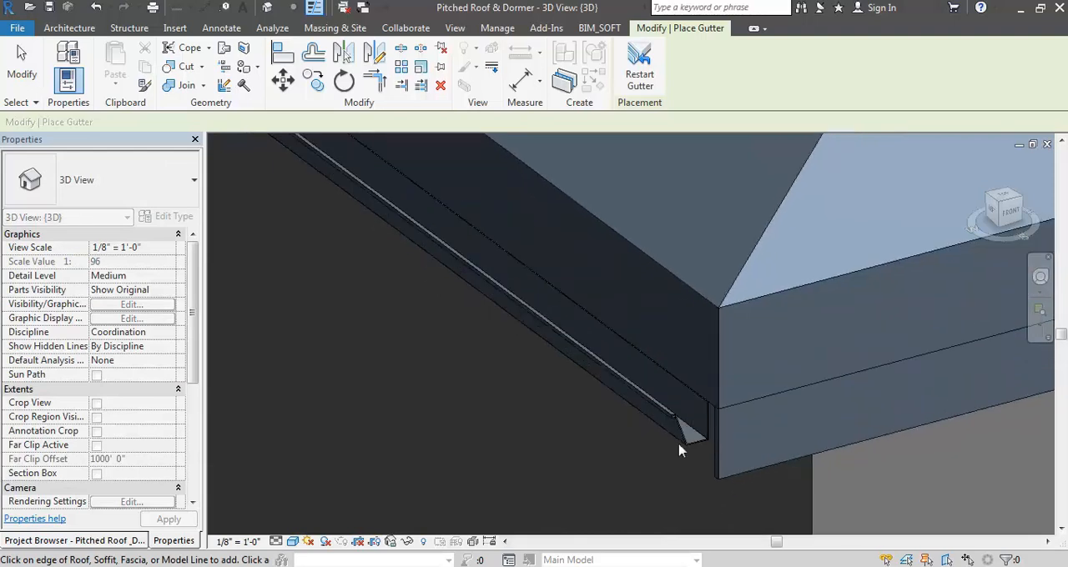
- Shorten the front wing's hip-end fascia by pulling its end at the front corner back along the eave
key(Escape)
key(Escape)
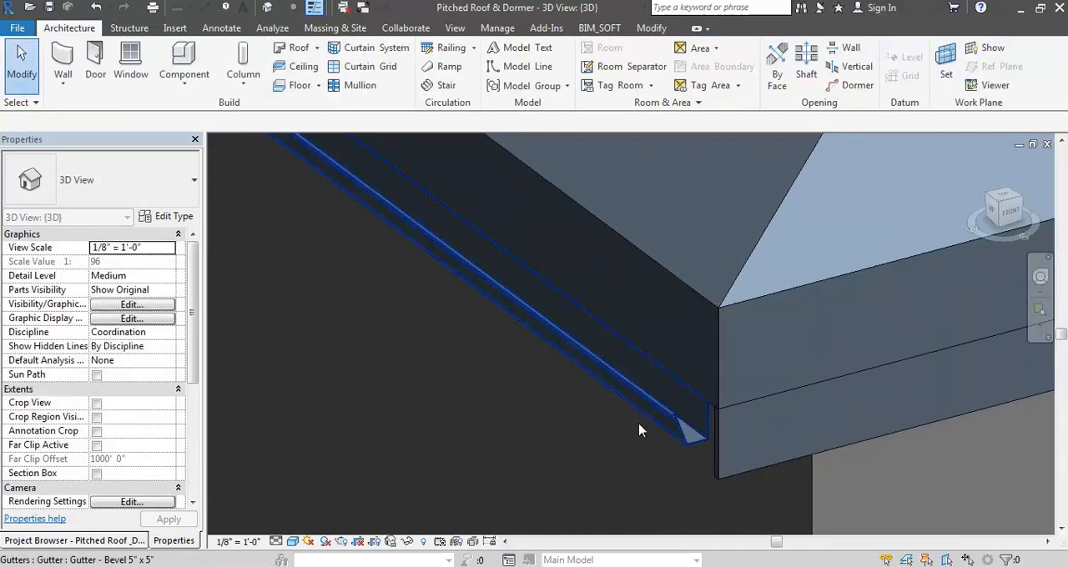
scroll(526, 384, down, 5)
click(604, 374)
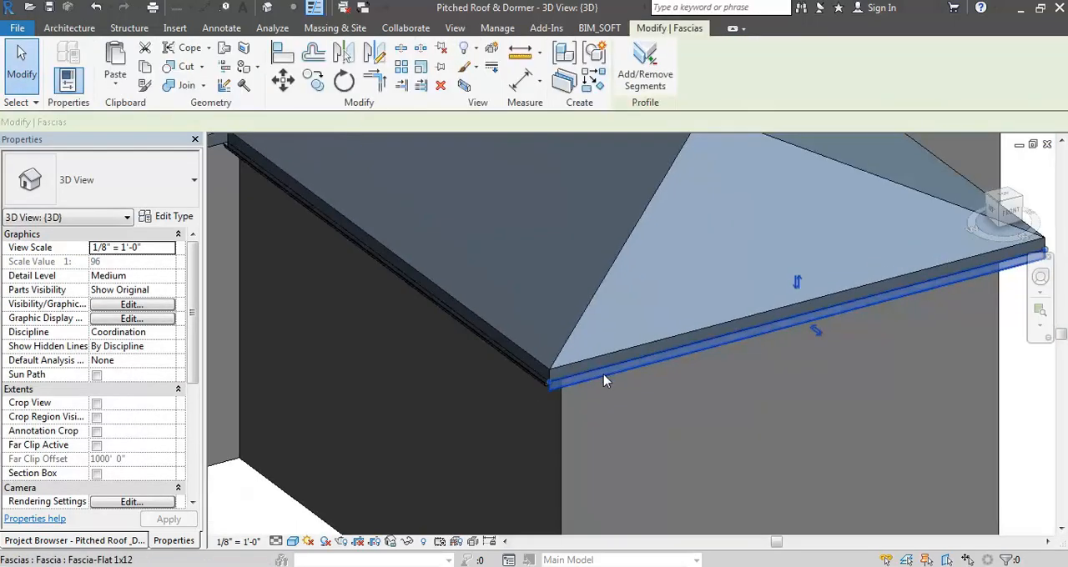
drag(661, 357, 700, 344)
key(Escape)
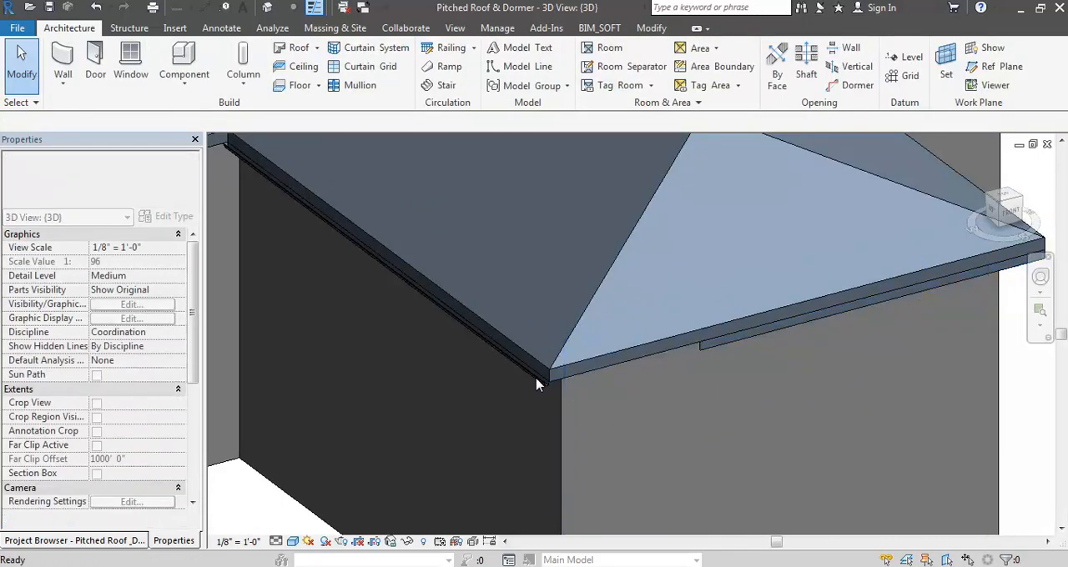
- Shorten the side-eave gutter on the front wing by pulling its end back from the front roof corner
click(548, 380)
drag(603, 442, 519, 384)
key(Escape)
click(610, 431)
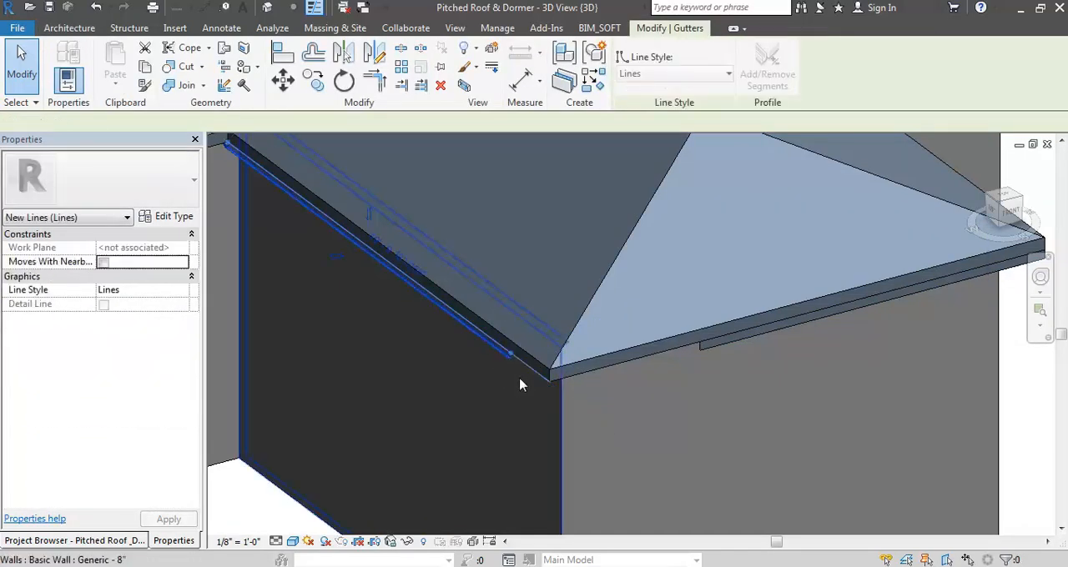
key(Escape)
- Delete the front wing's side-eave gutter together with its hip-end fascia
middle_click(529, 390)
middle_click(530, 391)
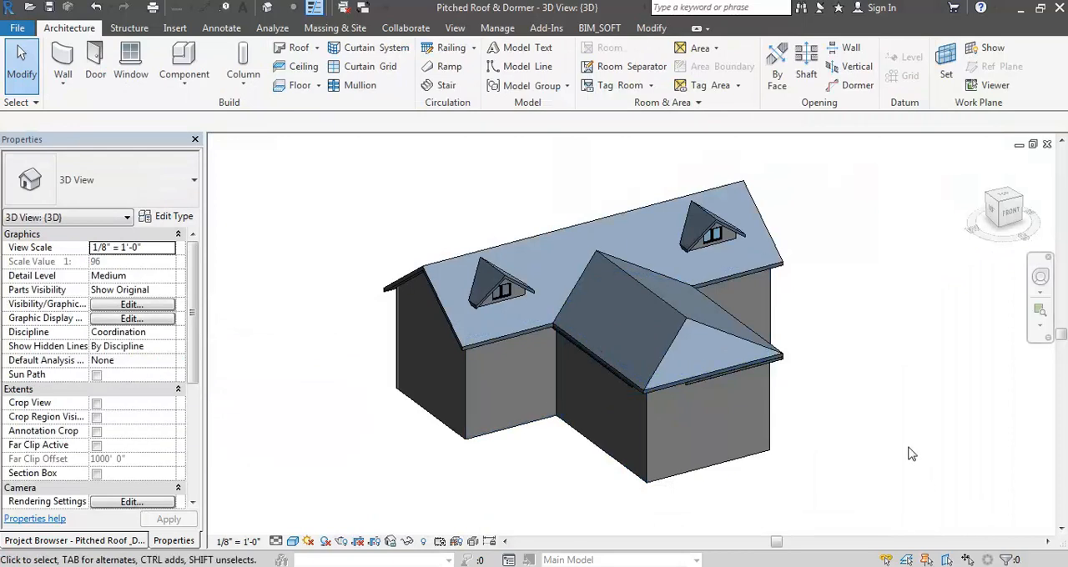
click(624, 385)
key(Escape)
click(631, 386)
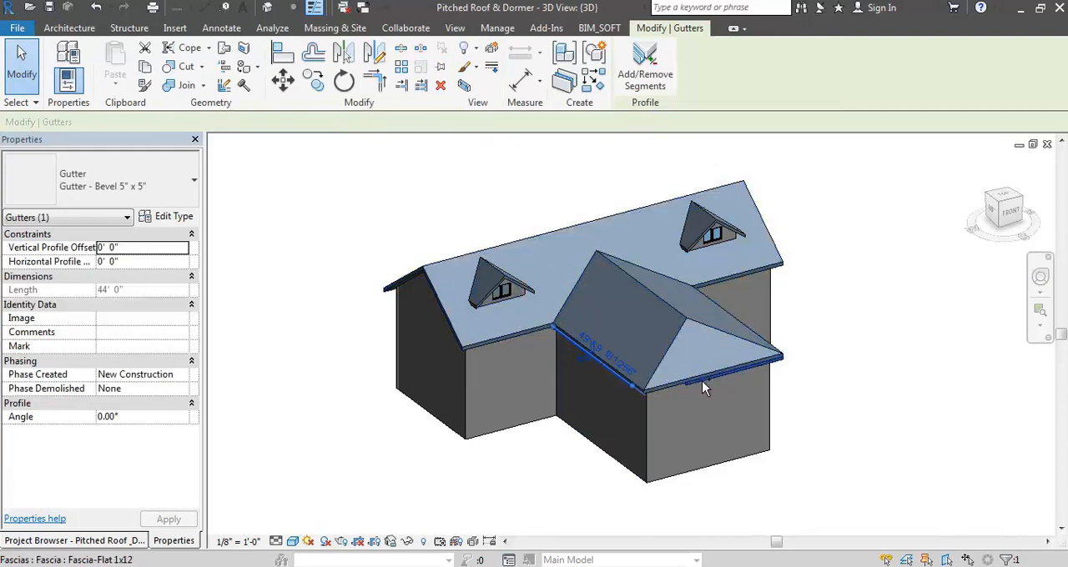
ctrl+click(703, 388)
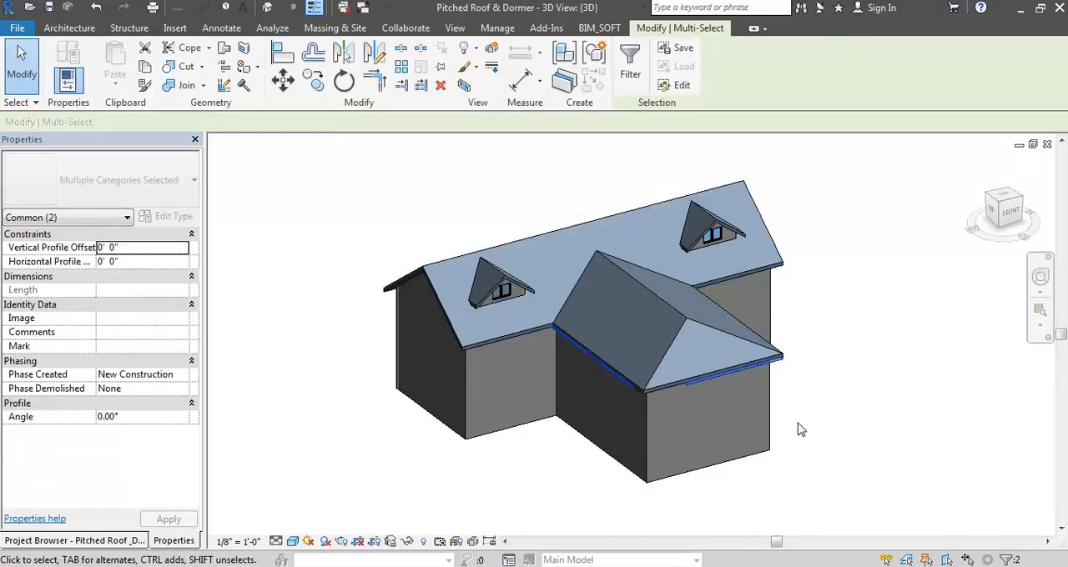
key(Escape)
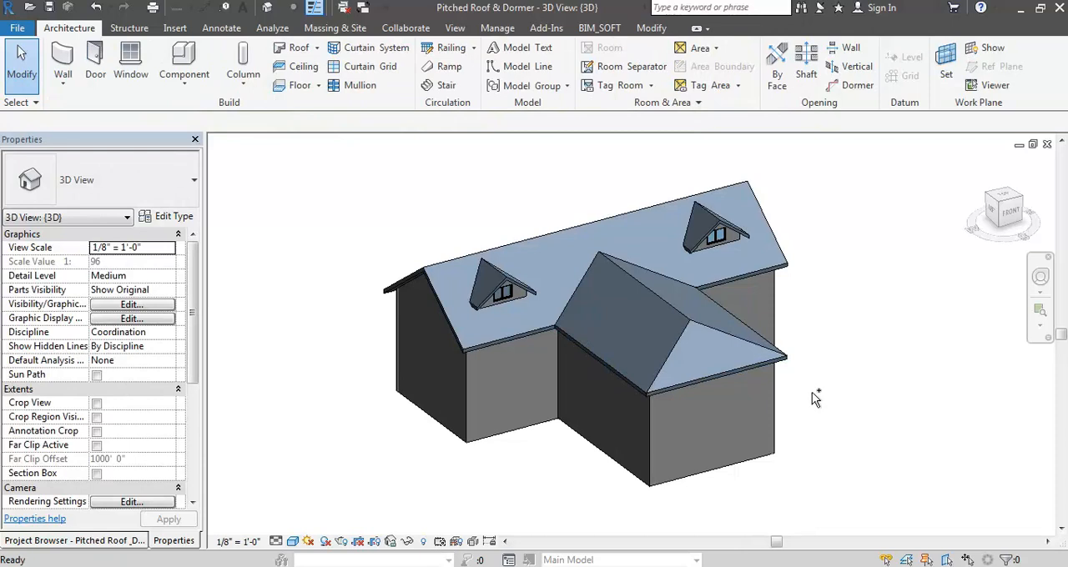